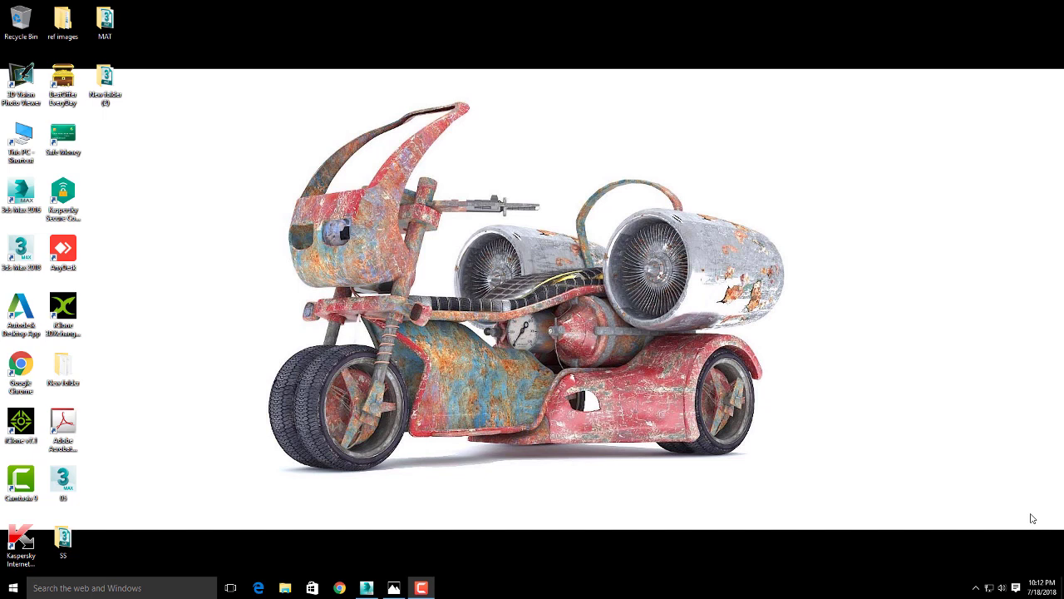
- Review the Lamp.jpg reference photo, then minimize Photos and bring back the empty 3ds Max scene
click(391, 588)
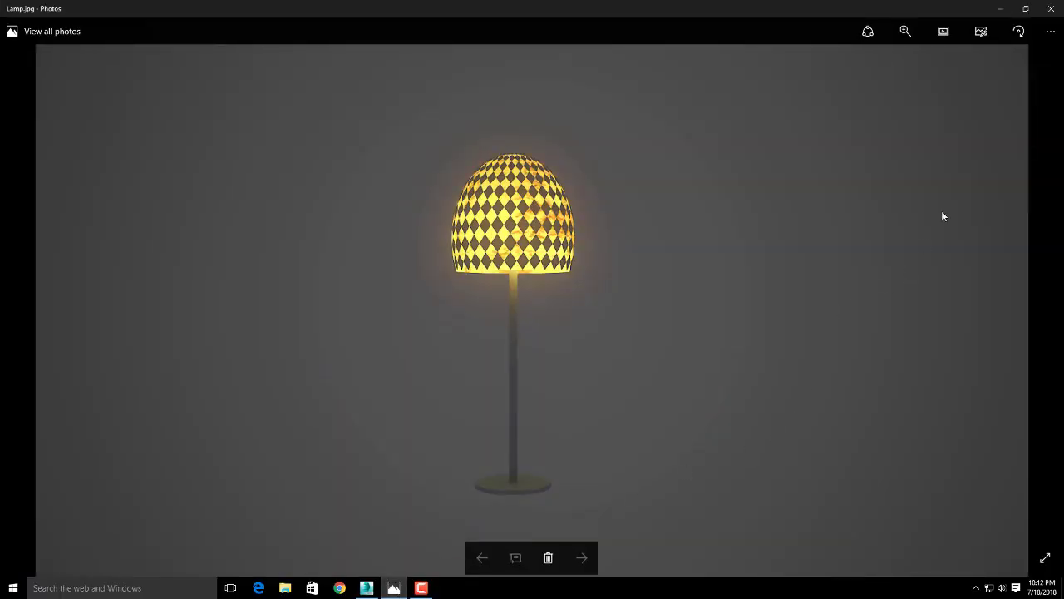
click(1001, 9)
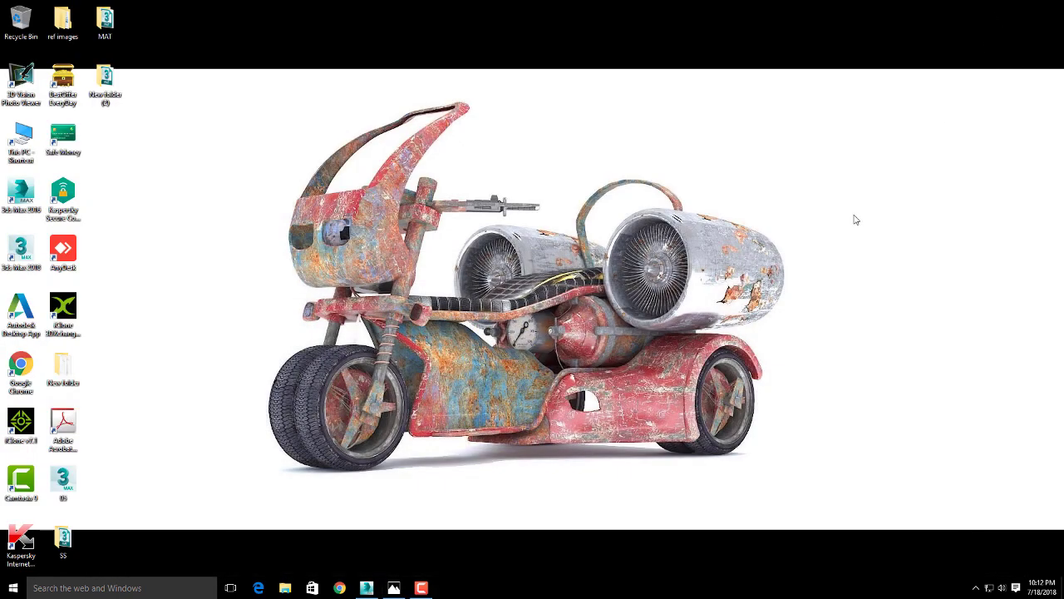
click(367, 588)
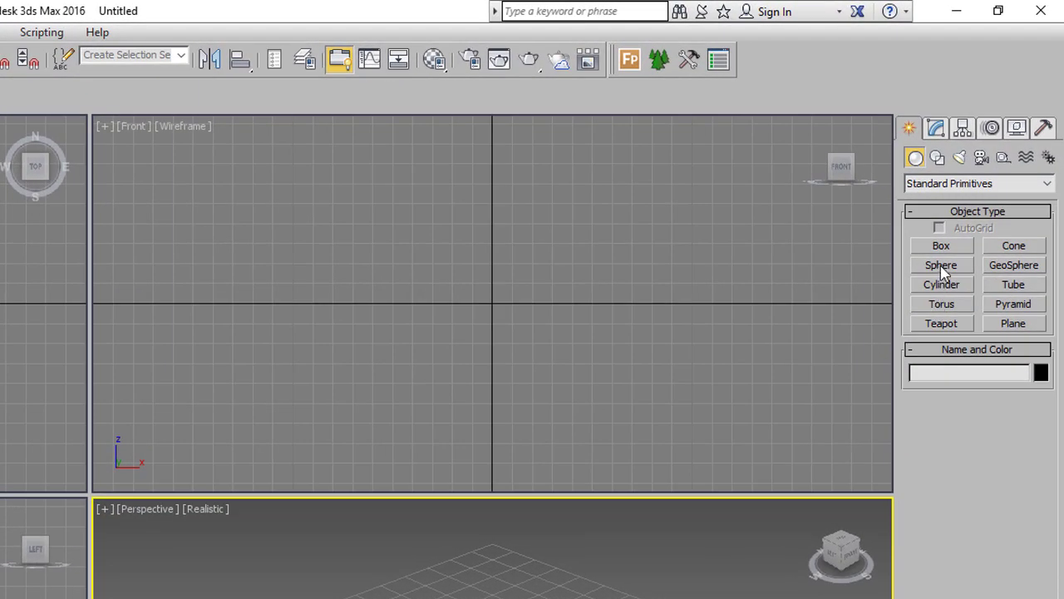
- Create Sphere001 with a 2'8" radius centred at the world origin
click(943, 268)
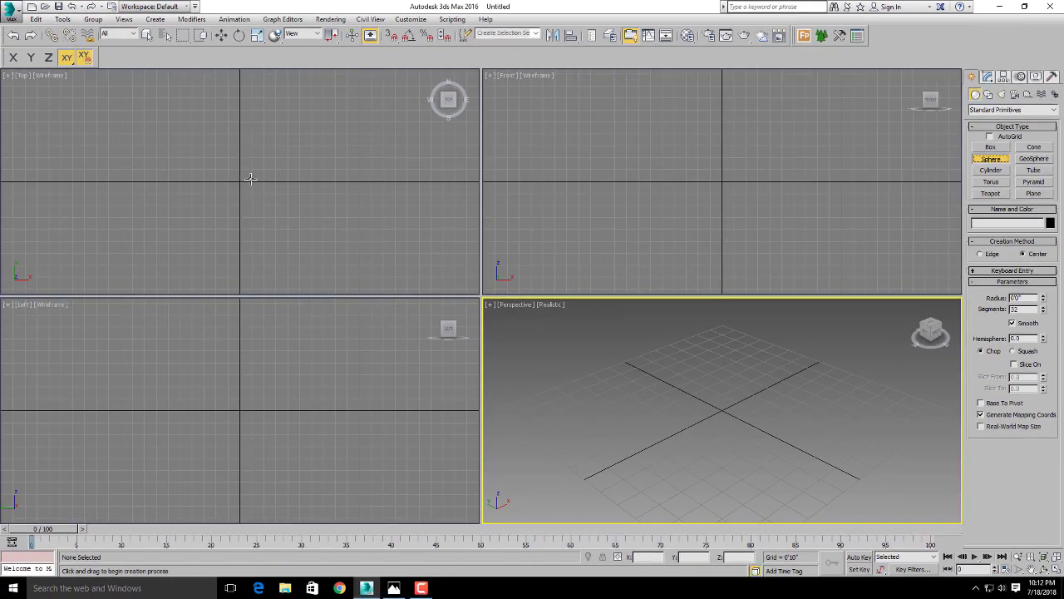
drag(240, 181, 236, 218)
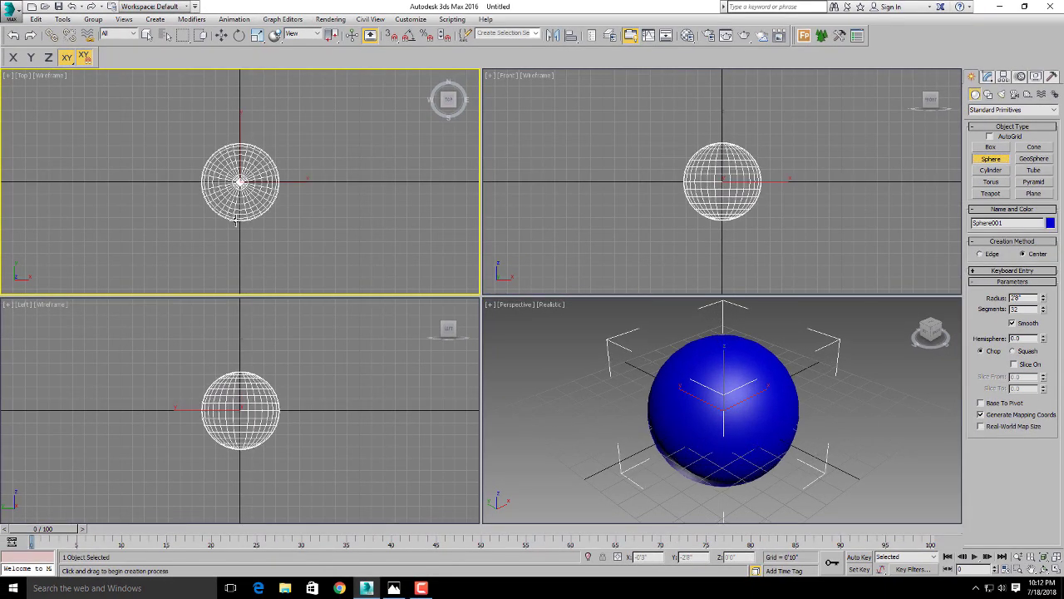
click(221, 35)
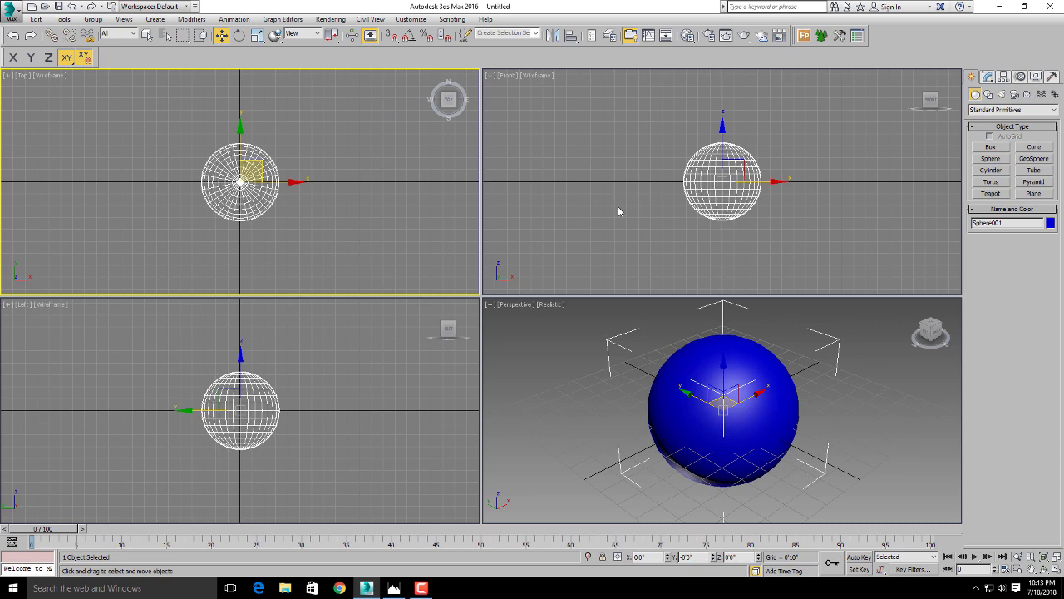
click(741, 213)
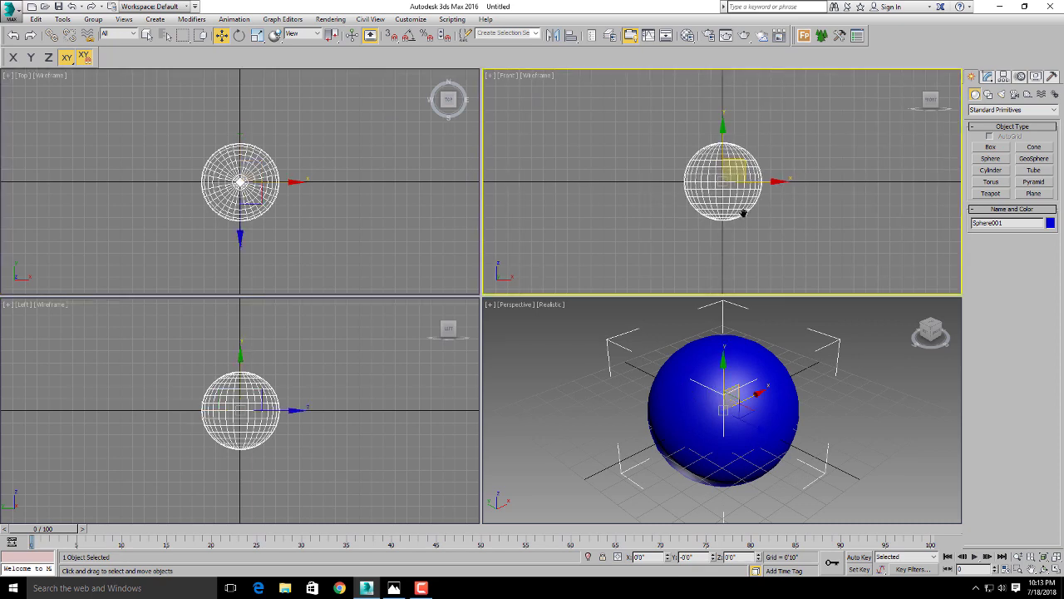
- Change the sphere's radius to 2'0" in the Modify panel
key(alt+w)
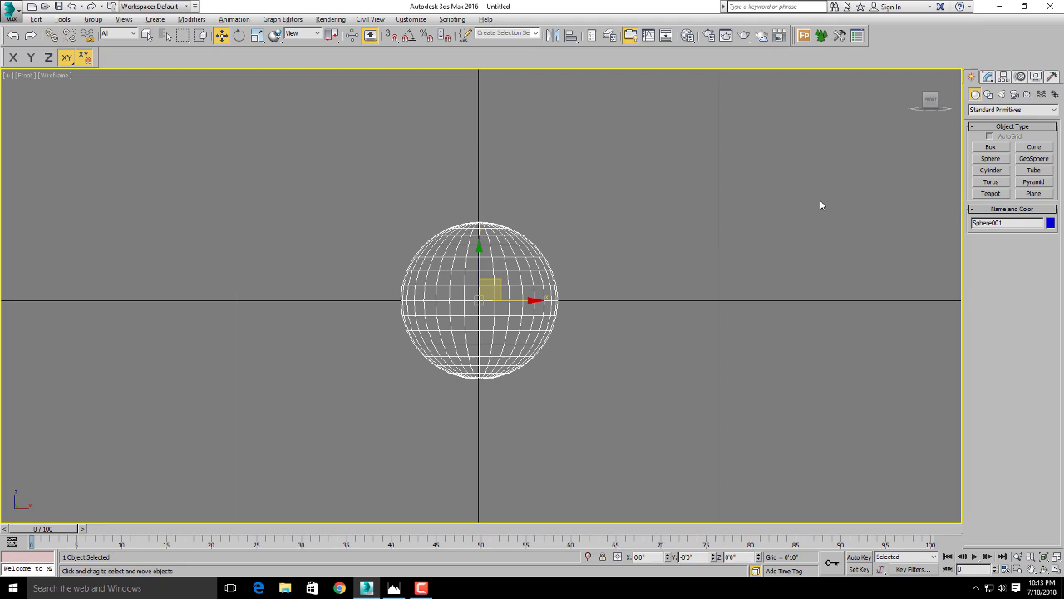
click(987, 77)
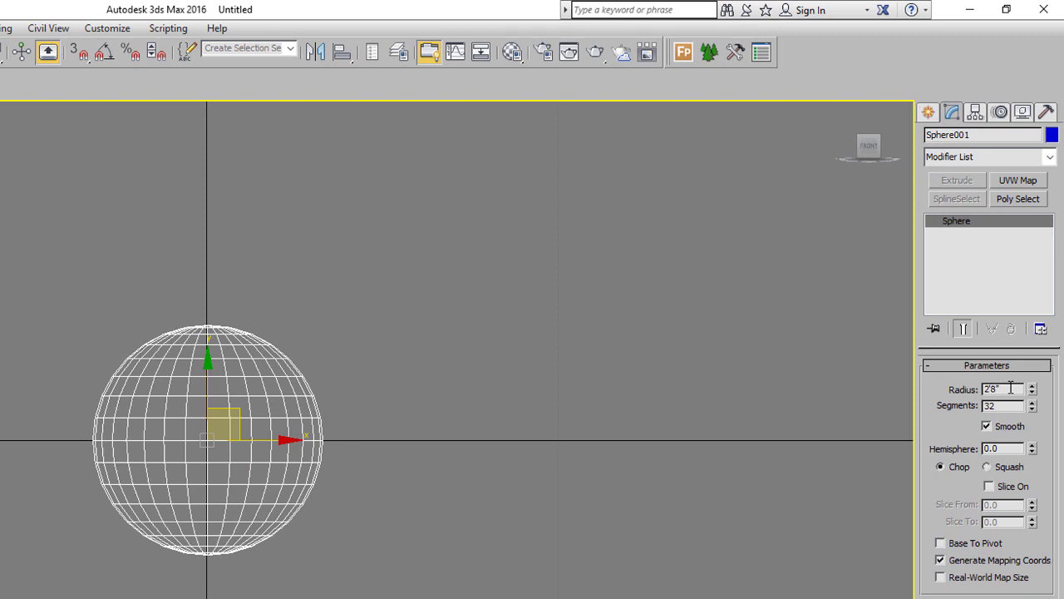
double_click(1011, 389)
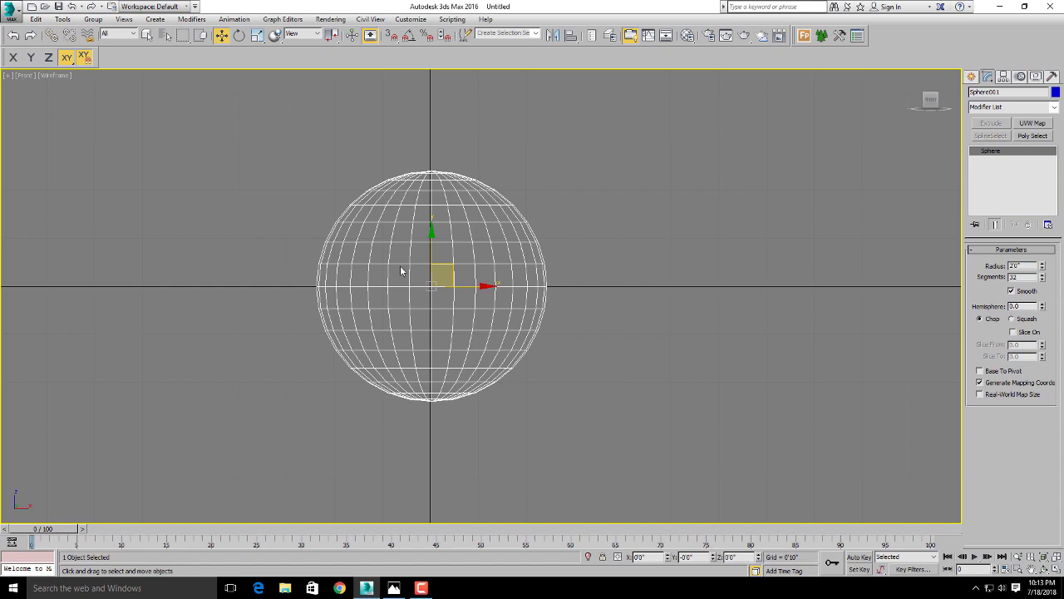
- Convert the sphere to an Editable Poly
right_click(502, 285)
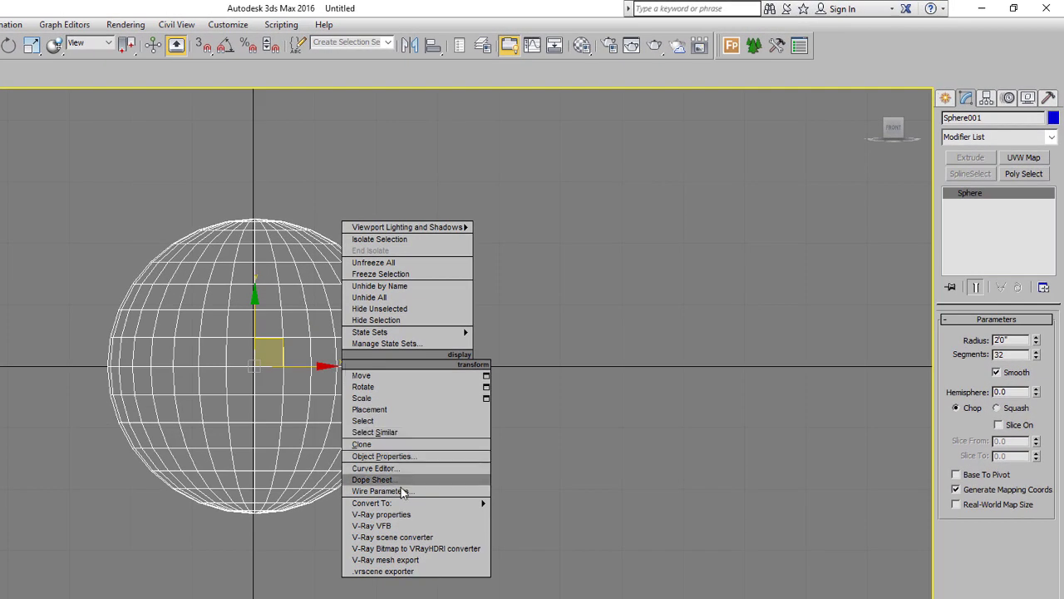
mouse_move(403, 504)
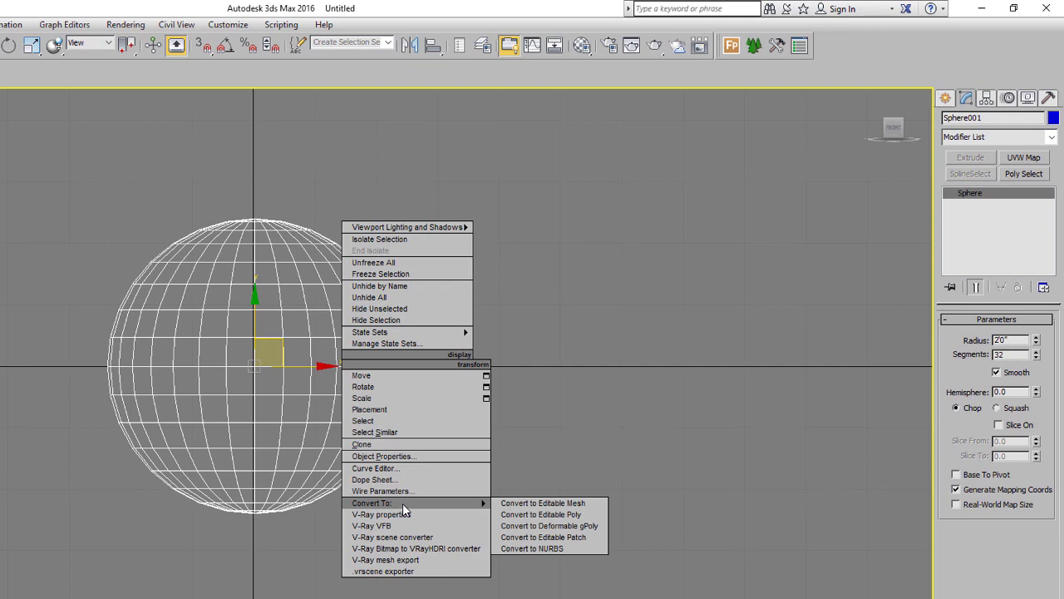
click(574, 515)
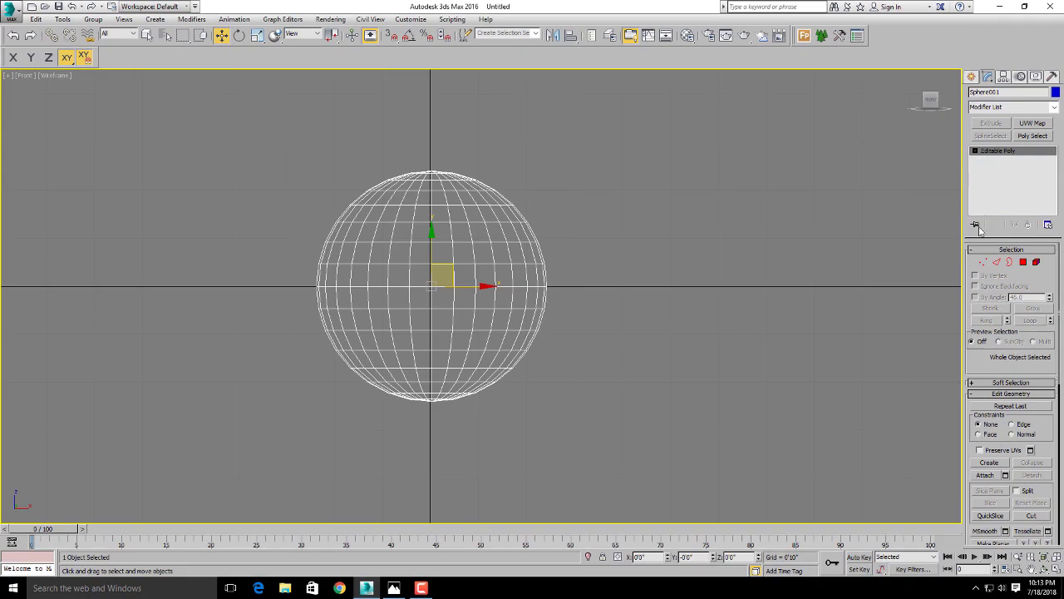
- Select the lower band of the sphere's polygons at Polygon sub-object level
click(1023, 262)
middle_drag(604, 392, 634, 376)
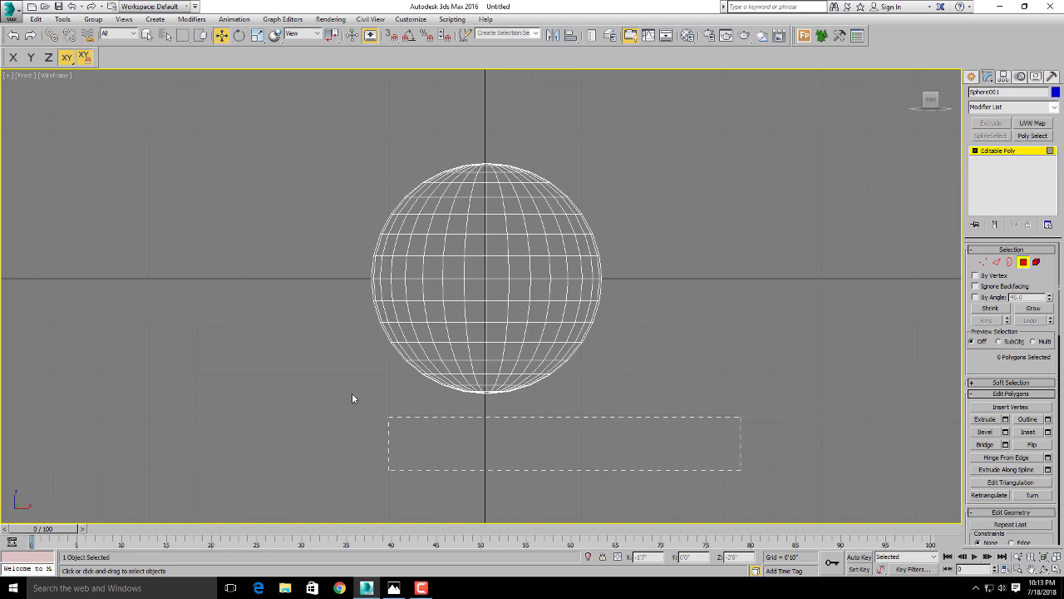
drag(352, 394, 296, 338)
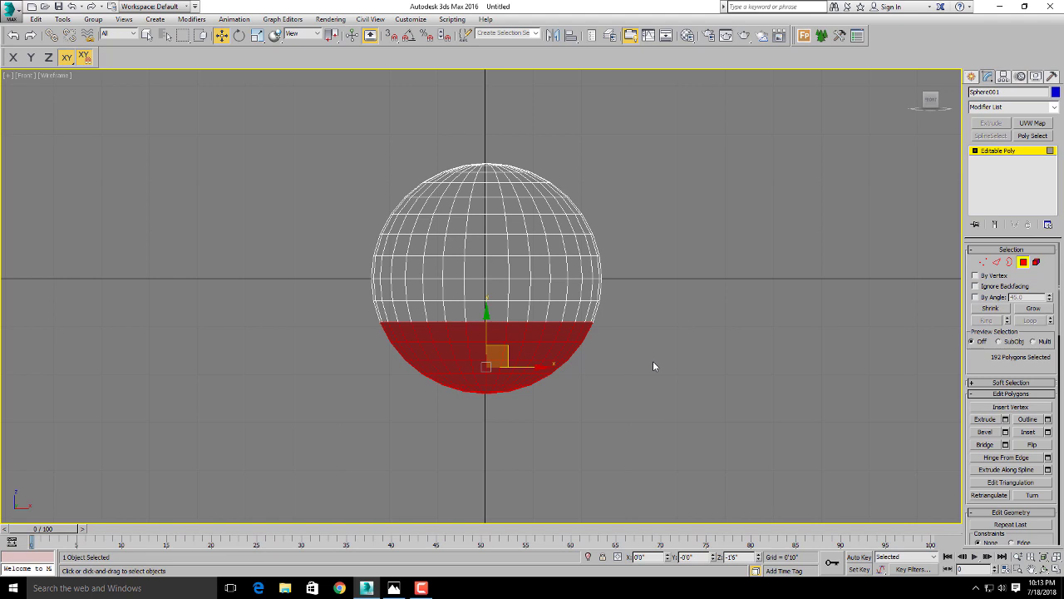
key(alt+w)
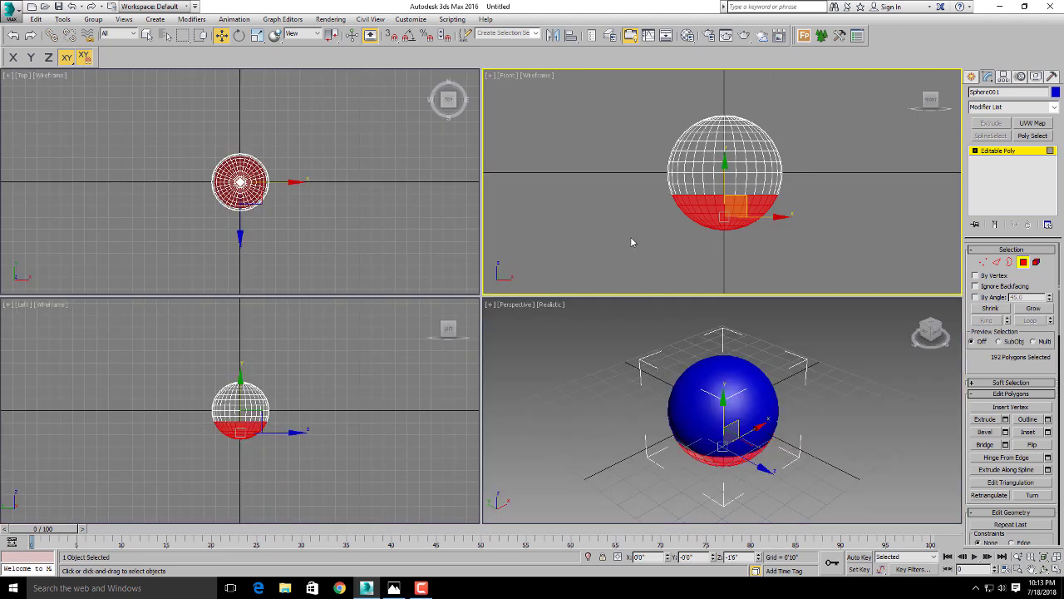
key(alt+w)
key(alt+w)
right_click(615, 388)
key(alt+w)
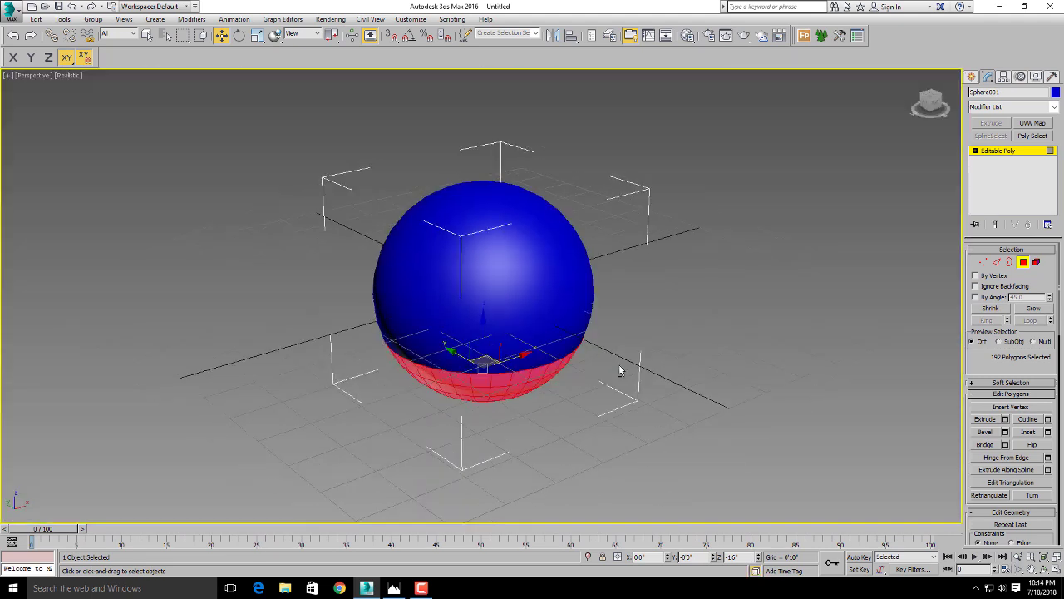
alt+middle_drag(619, 370, 562, 351)
scroll(574, 368, up, 3)
- Delete the selected lower polygons and hide the grid, leaving an open dome
key(Delete)
scroll(571, 357, down, 2)
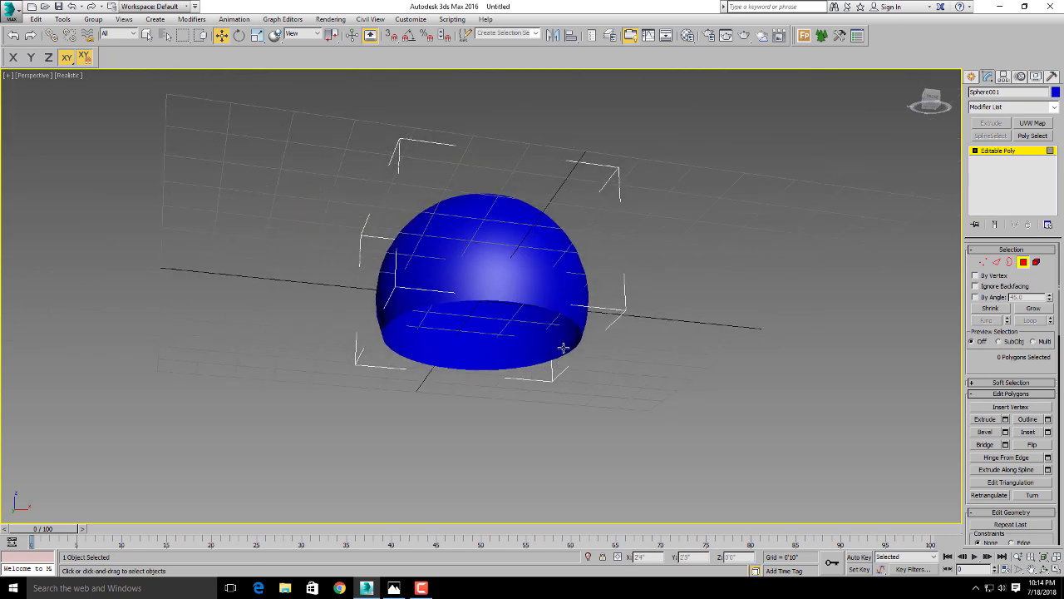
key(g)
key(g)
key(g)
key(g)
key(g)
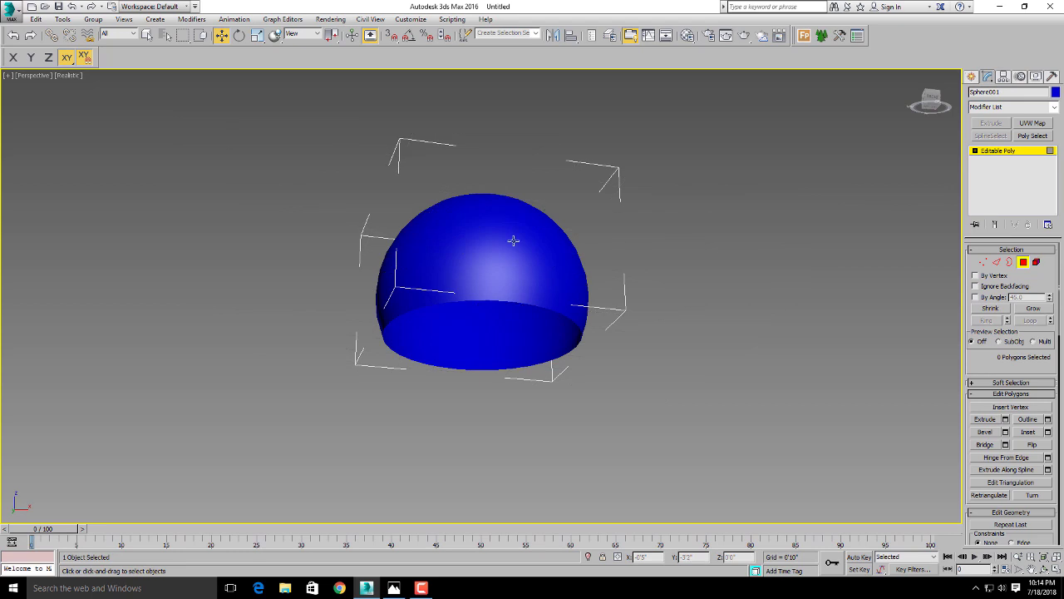
alt+middle_drag(556, 311, 544, 342)
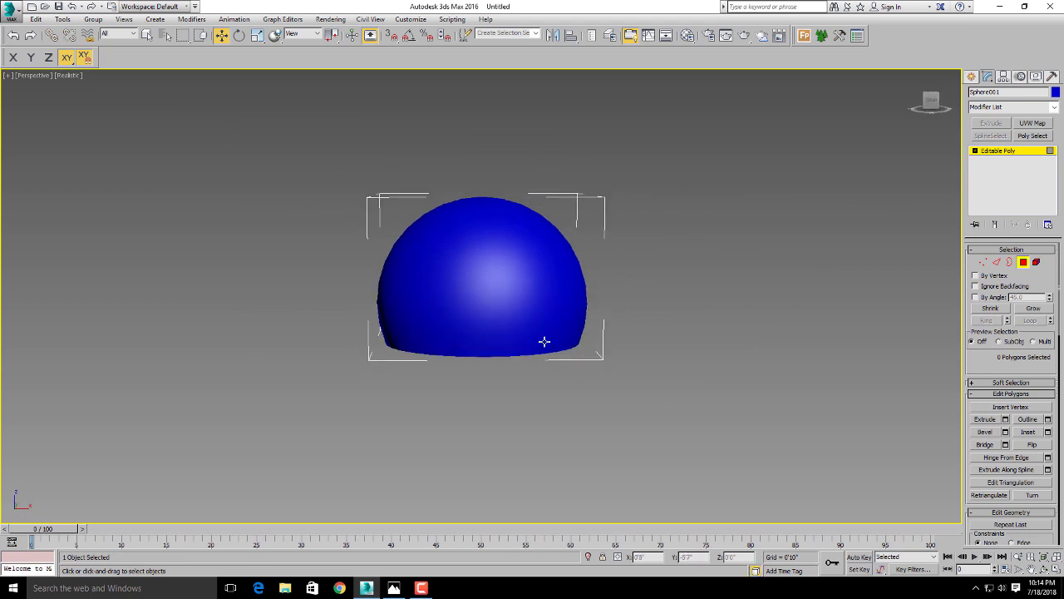
- Clone the dome in place as an independent Copy, Sphere002
click(971, 77)
key(alt+w)
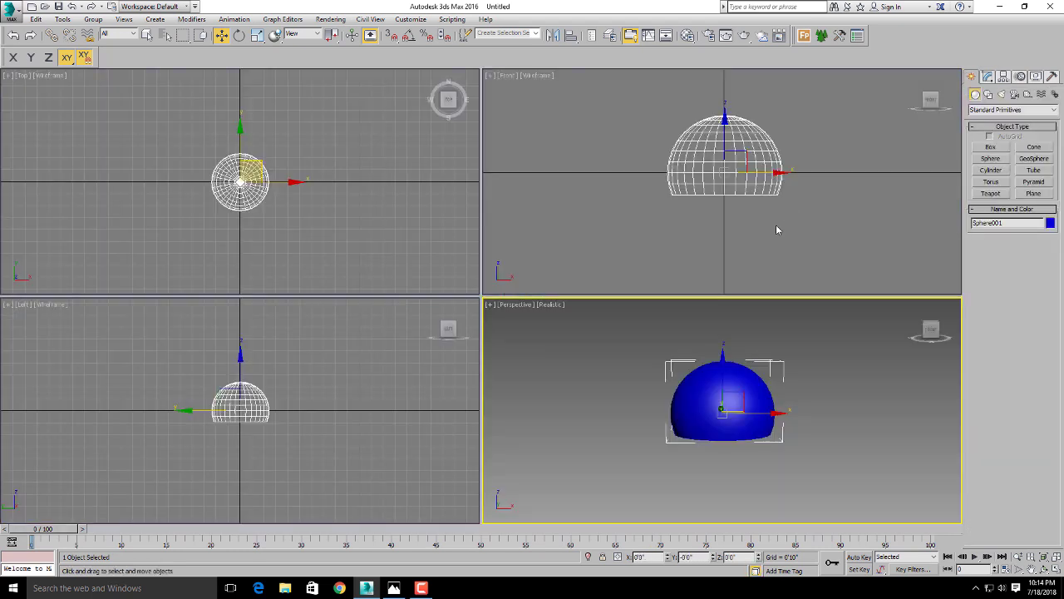
click(692, 208)
key(alt+w)
scroll(696, 261, up, 3)
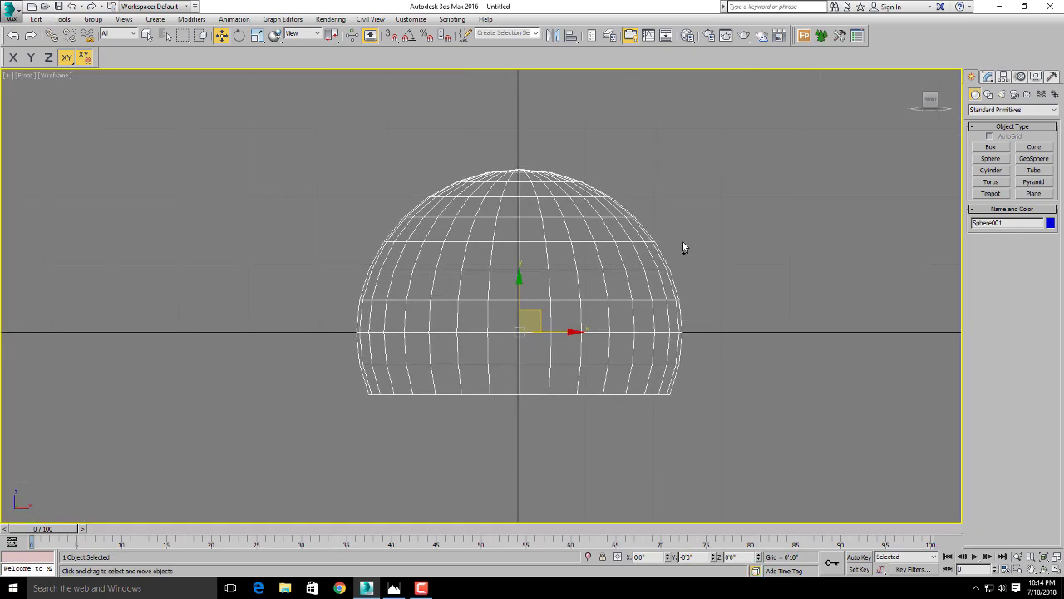
key(ctrl+v)
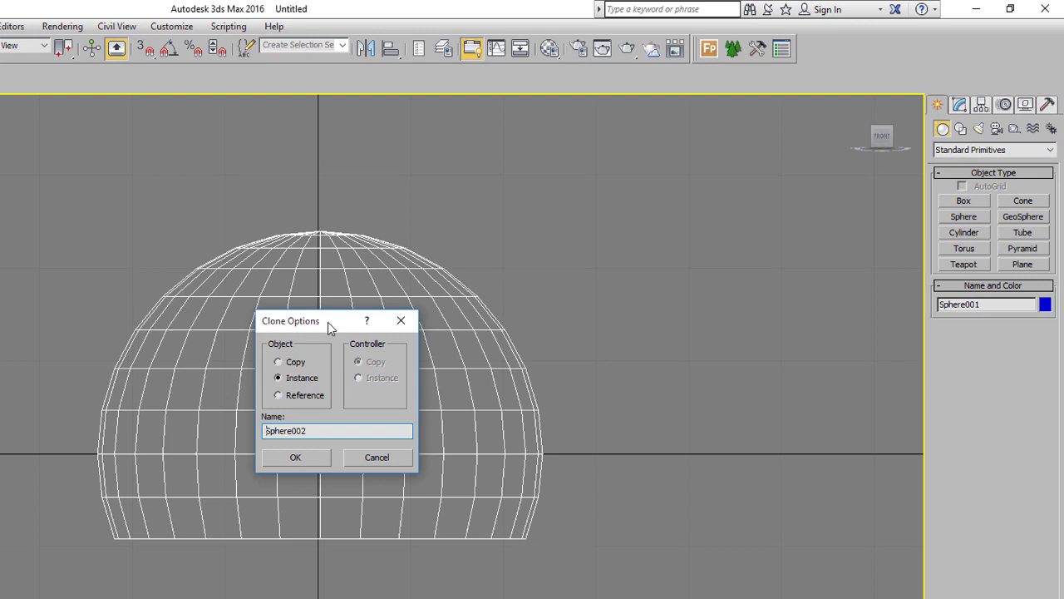
drag(534, 294, 738, 219)
drag(618, 297, 620, 297)
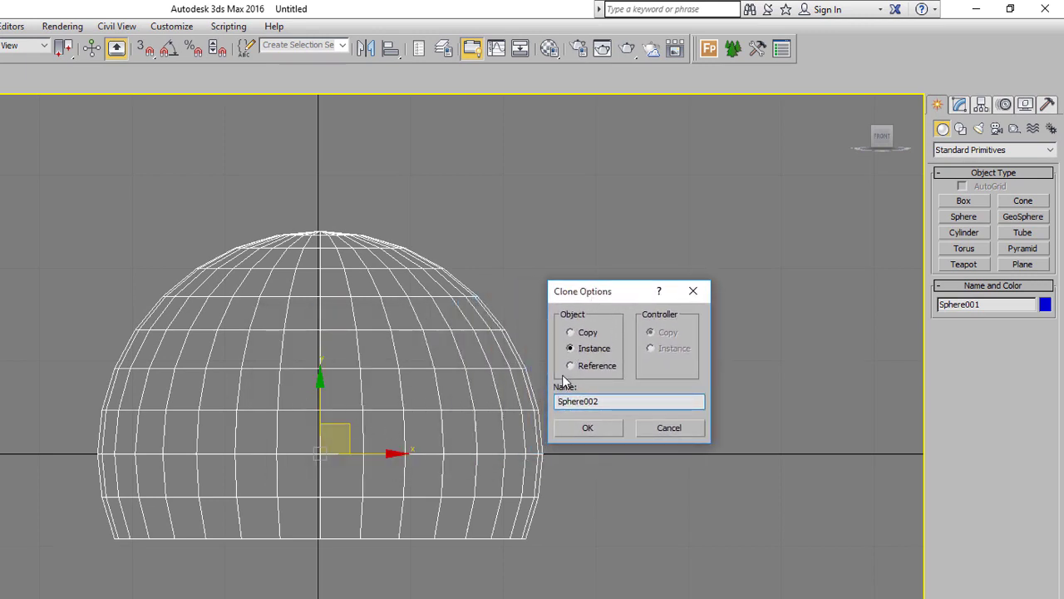
click(585, 335)
click(600, 425)
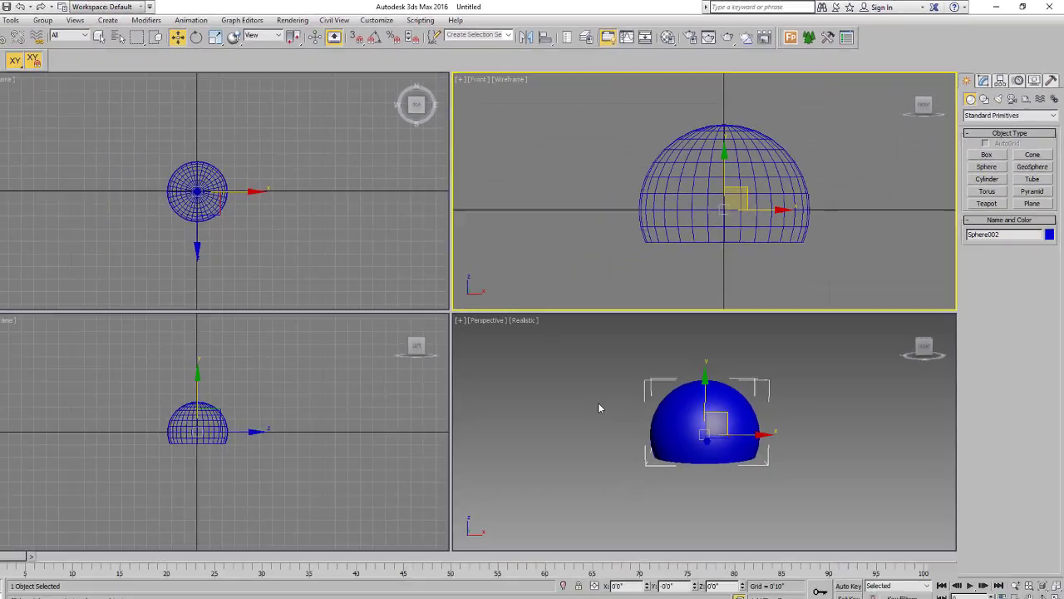
- Slide the copy aside to check it, then undo back onto the original dome
key(alt+w)
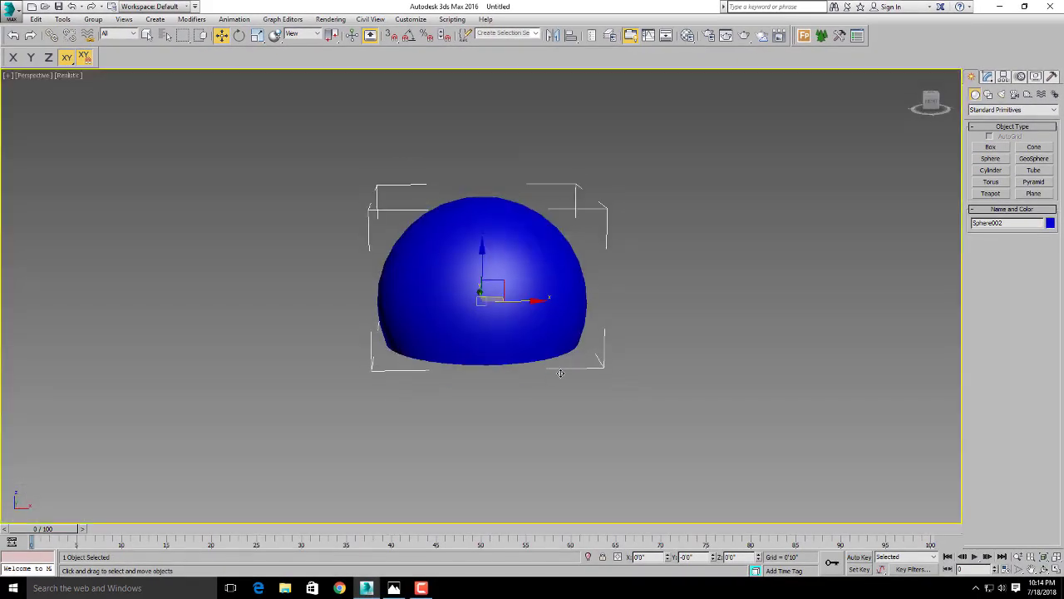
alt+middle_drag(599, 358, 548, 316)
drag(529, 297, 769, 294)
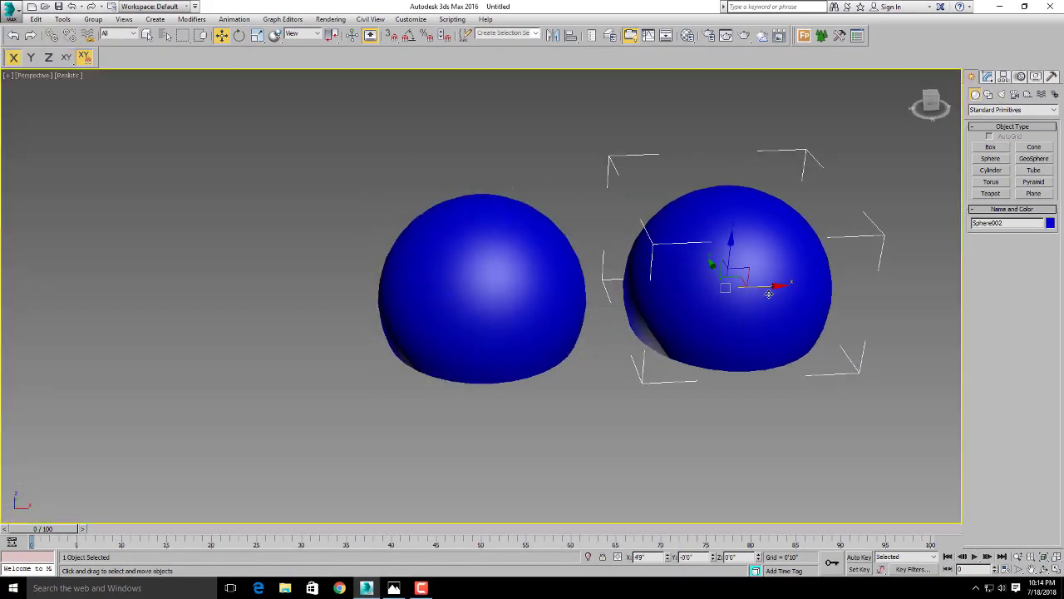
key(ctrl+z)
- Hide the inner sphere with Hide Selection and keep Perspective maximized
key(alt+w)
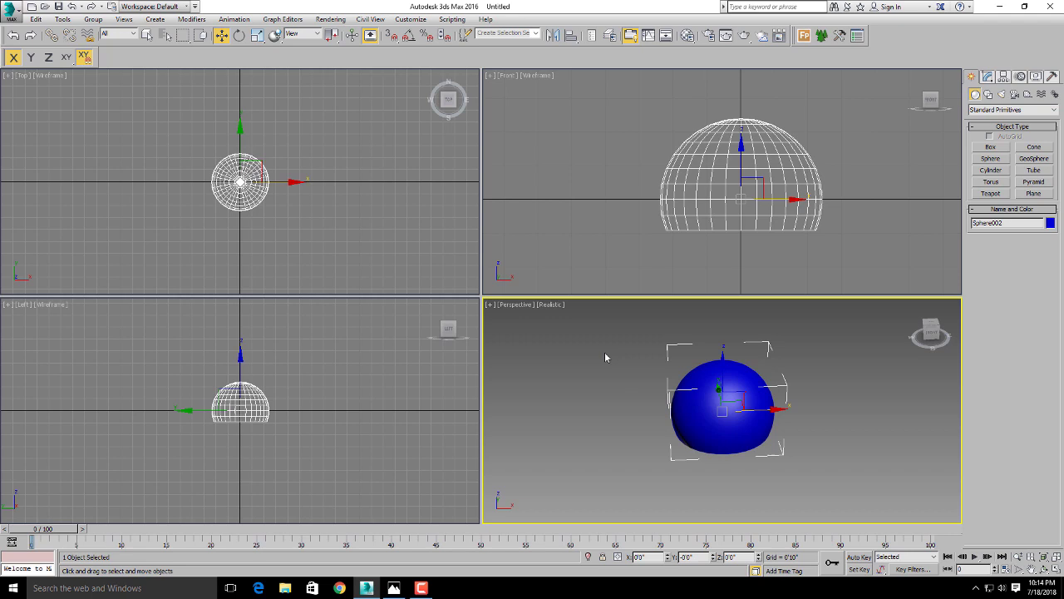
key(alt+w)
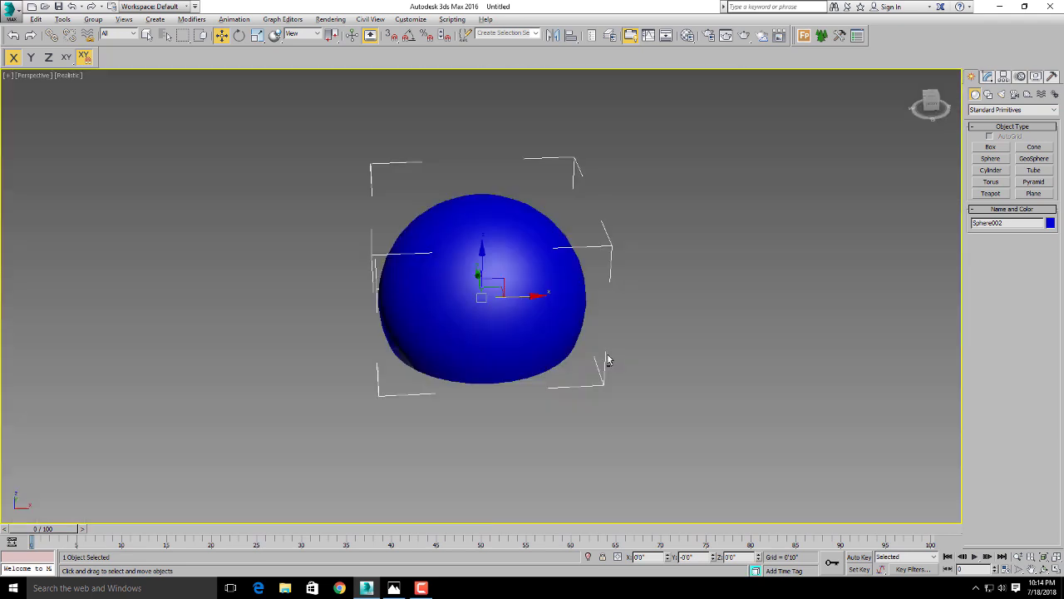
right_click(514, 297)
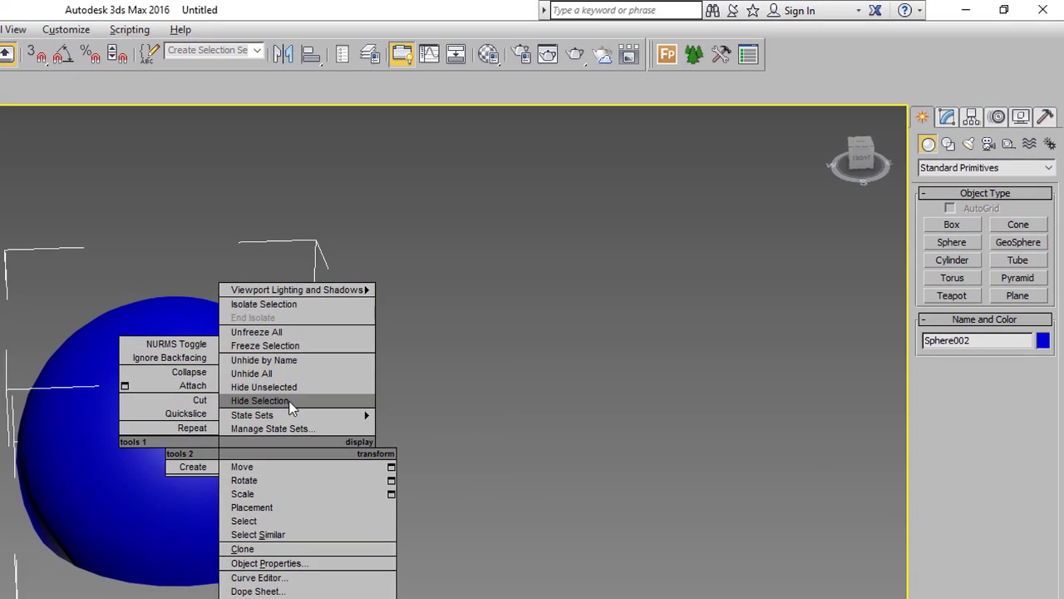
click(289, 402)
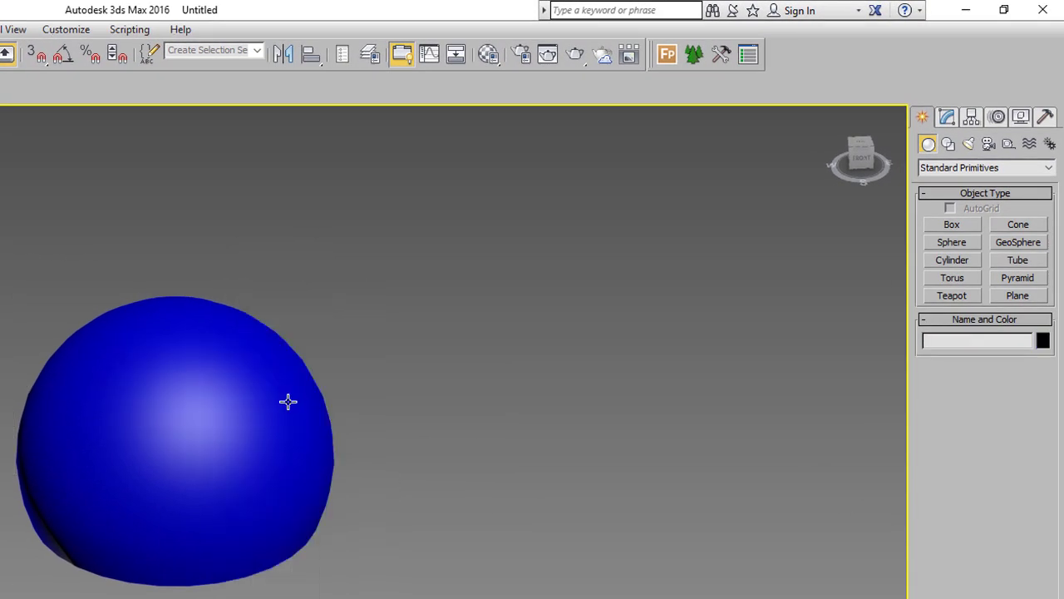
click(299, 466)
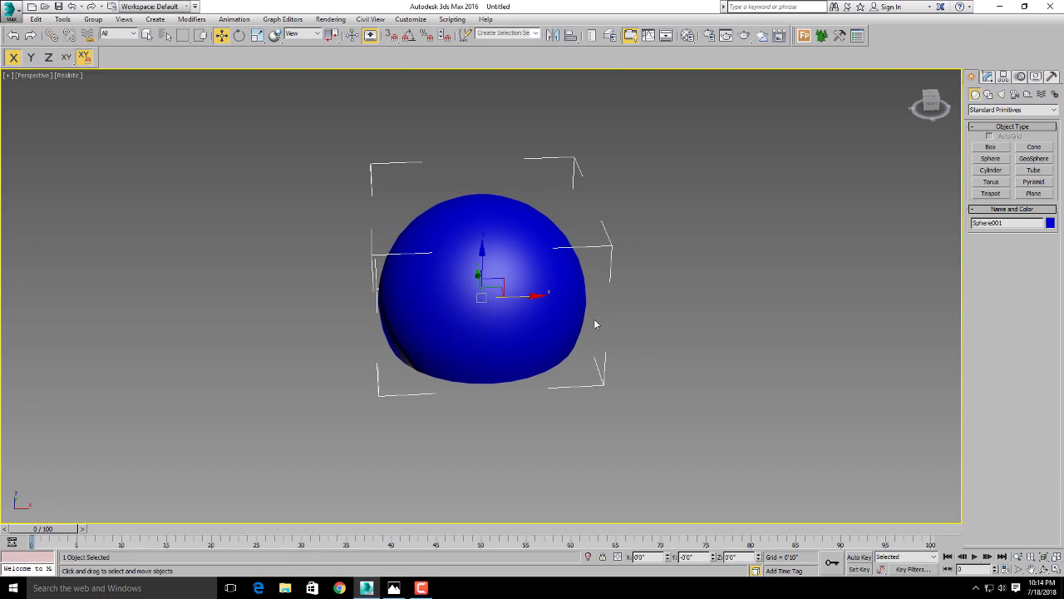
key(alt+w)
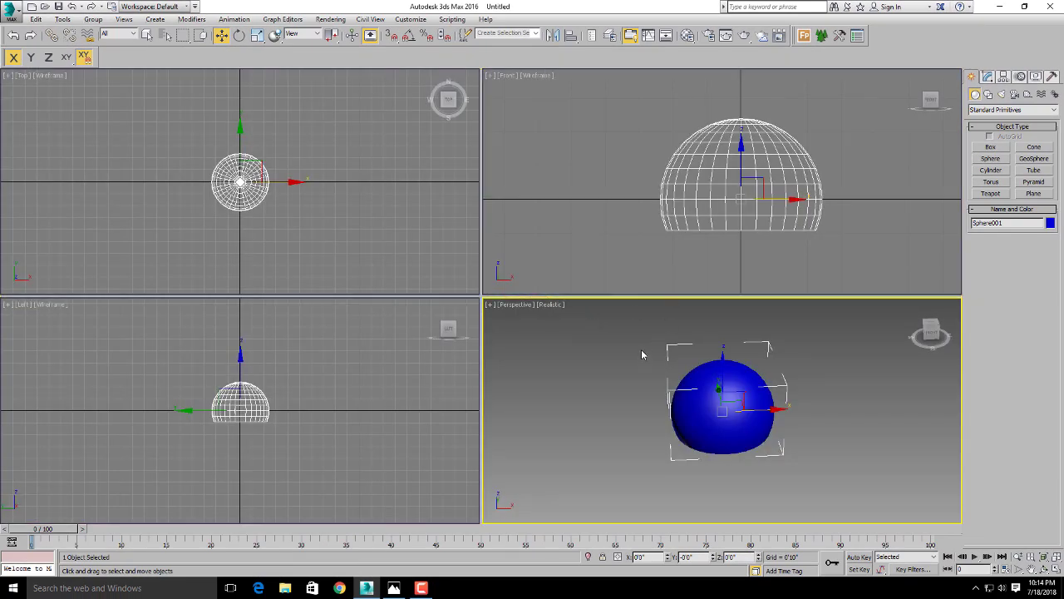
key(alt+w)
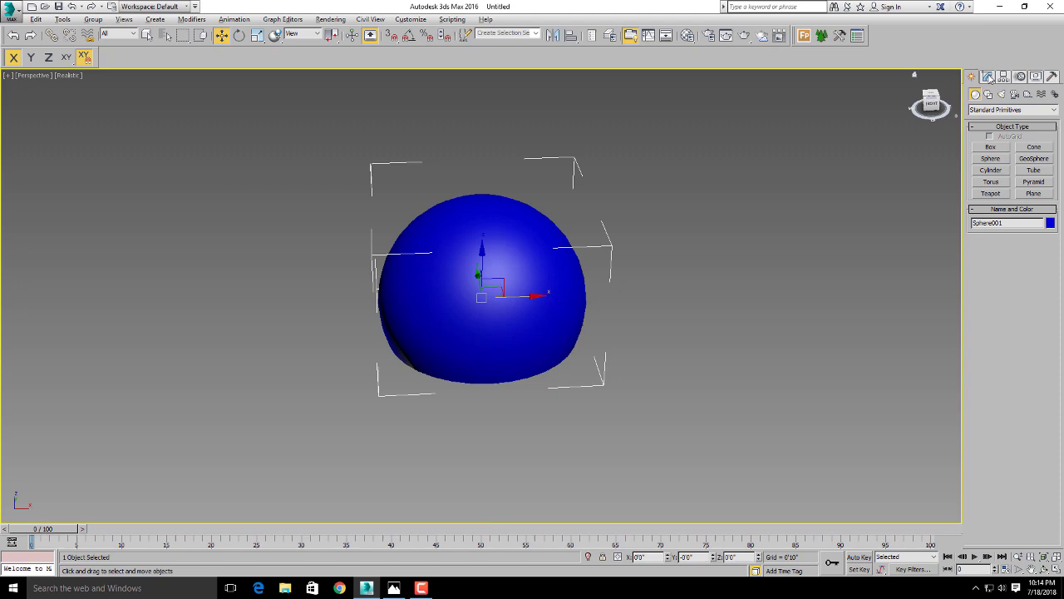
- Display the dome in Shaded mode with Edged Faces, Editable Poly settings open
click(989, 77)
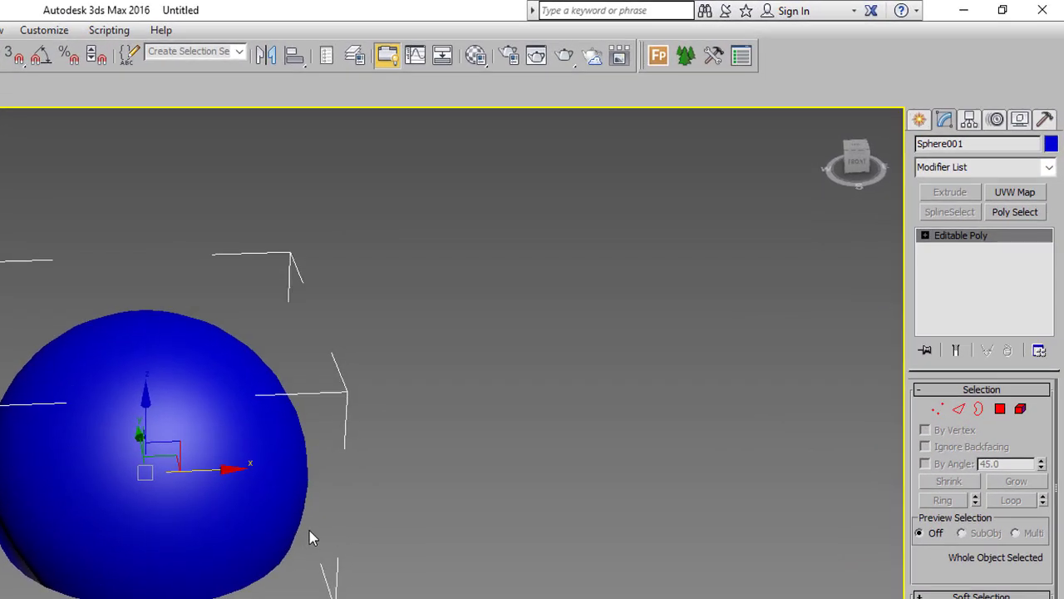
key(F4)
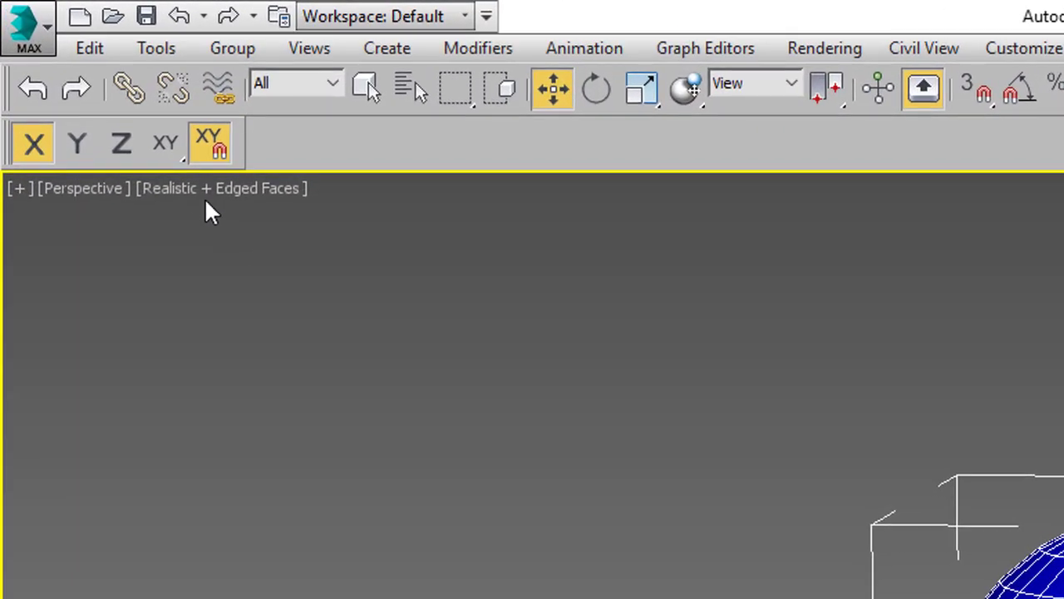
click(79, 82)
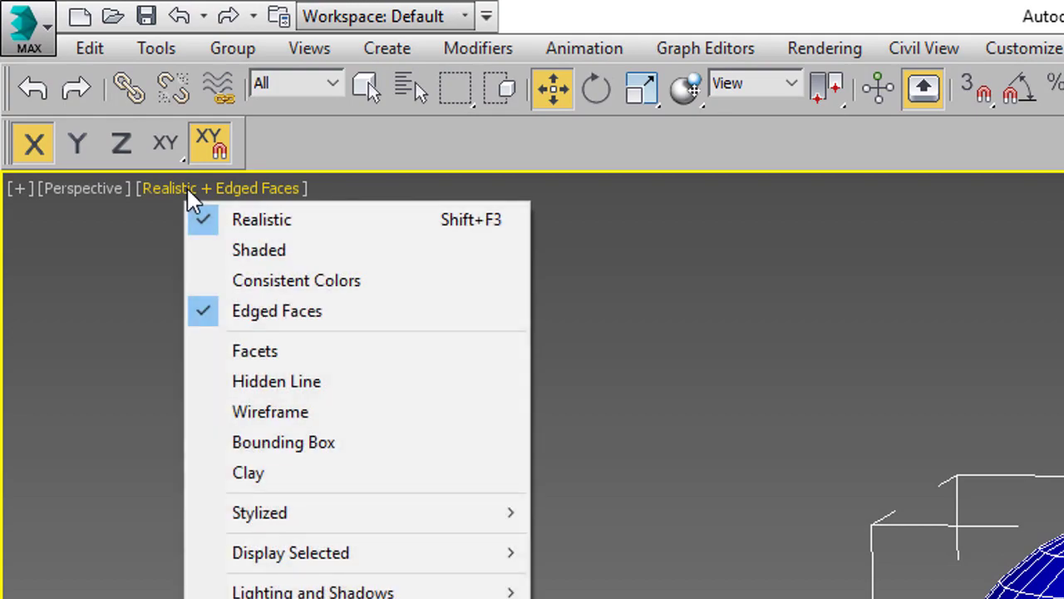
click(295, 258)
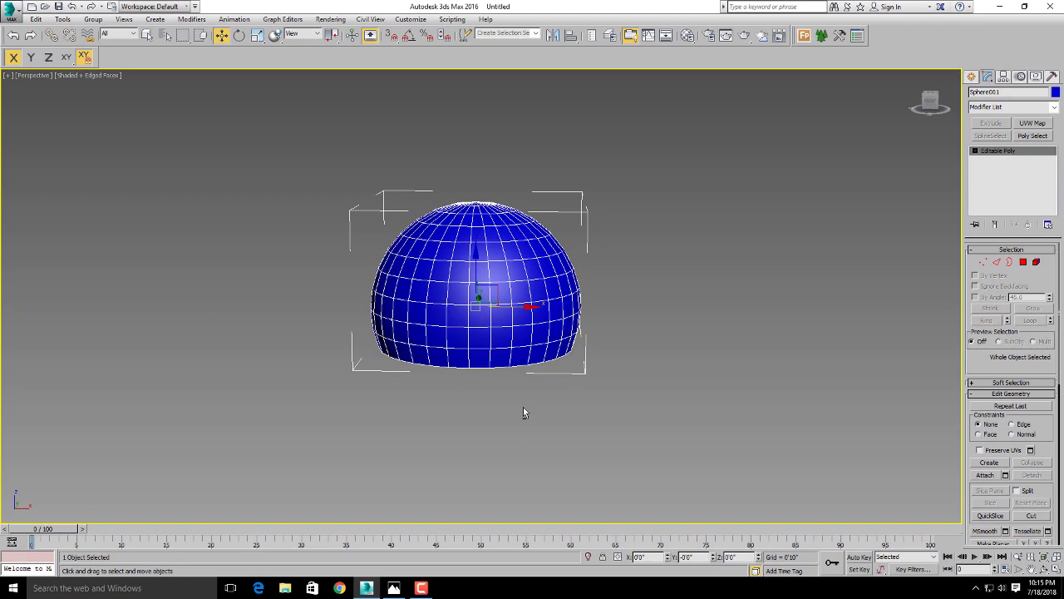
mouse_move(523, 415)
alt+middle_down()
mouse_move(501, 340)
mouse_move(528, 376)
mouse_move(537, 424)
mouse_move(473, 441)
mouse_move(473, 427)
mouse_move(536, 427)
mouse_move(538, 437)
alt+middle_up()
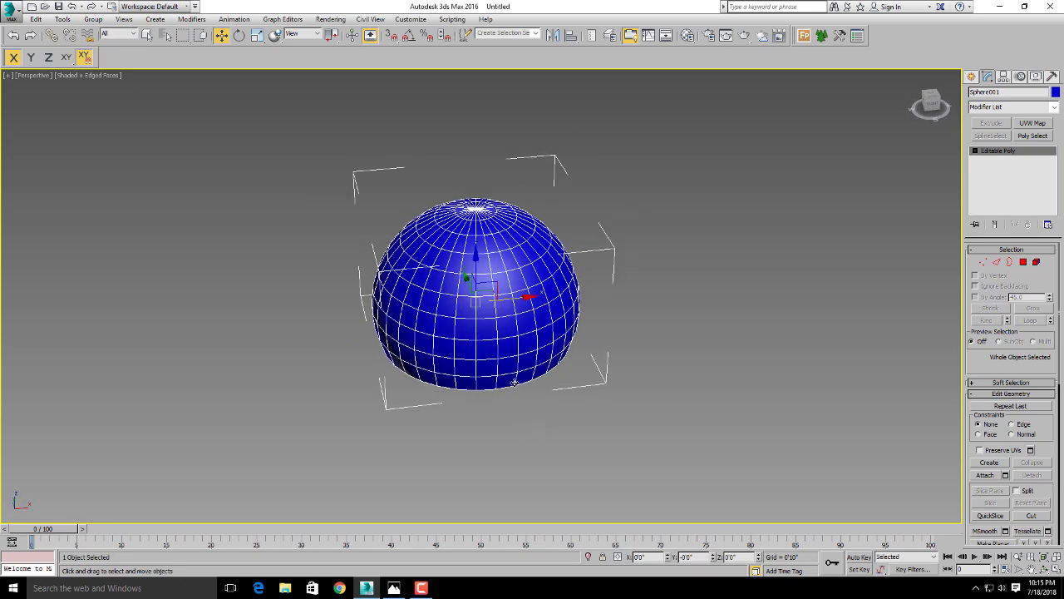
- Box-select all 321 vertices of the dome at Vertex sub-object level
middle_drag(625, 382, 632, 384)
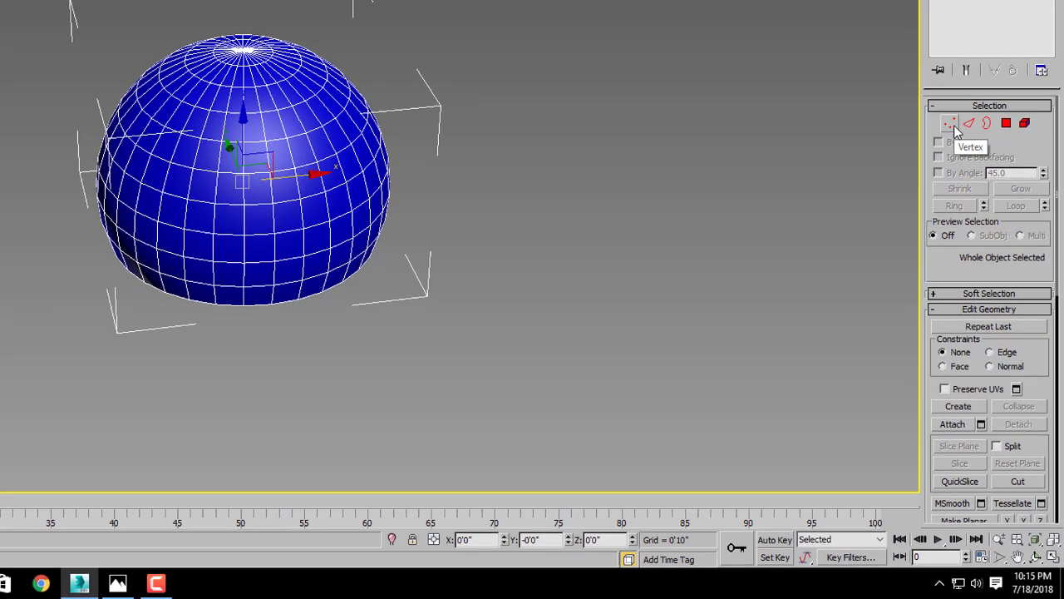
click(952, 123)
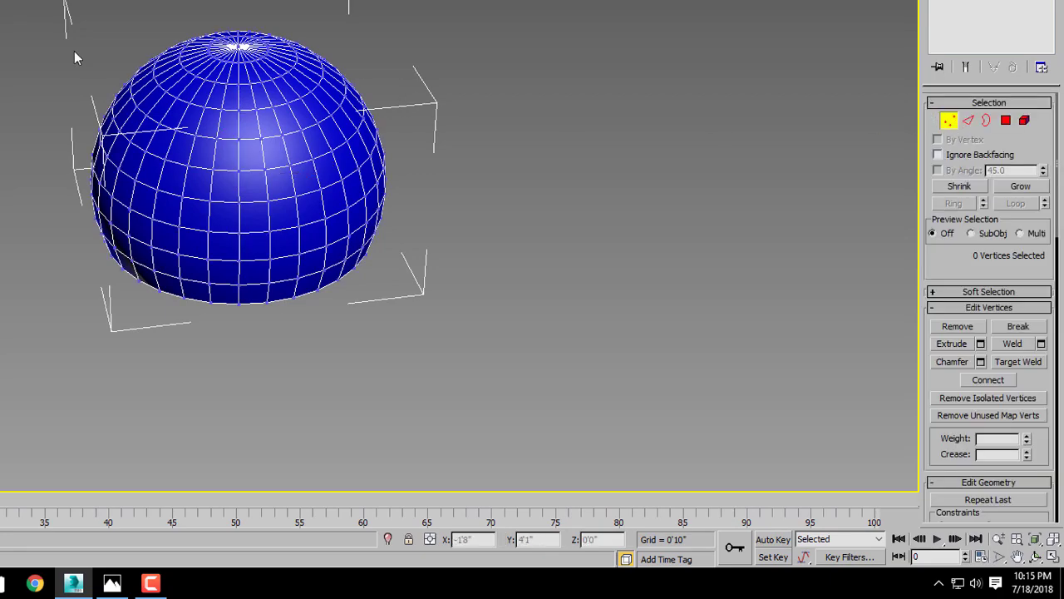
drag(0, 0, 402, 262)
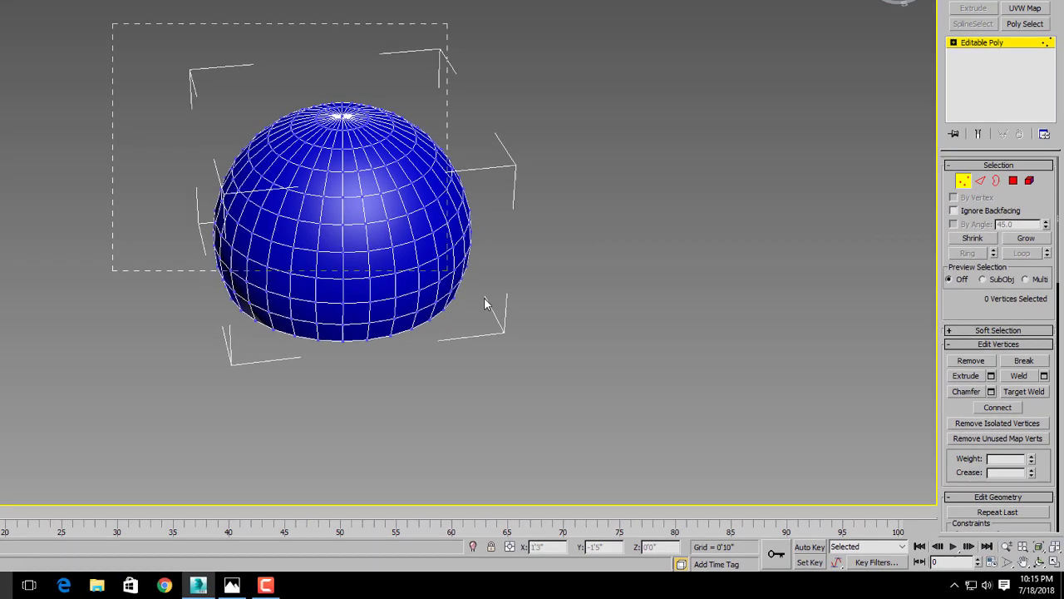
drag(485, 303, 572, 412)
alt+middle_drag(461, 370, 346, 252)
- Scroll the command panel down to the Edit Vertices rollout
scroll(350, 253, up, 3)
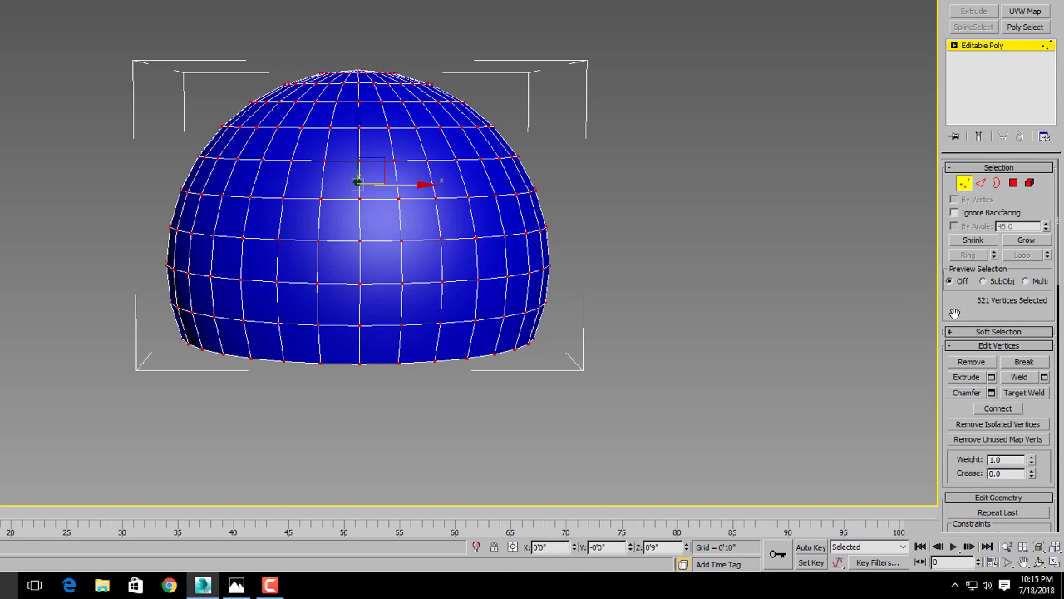
scroll(955, 312, down, 5)
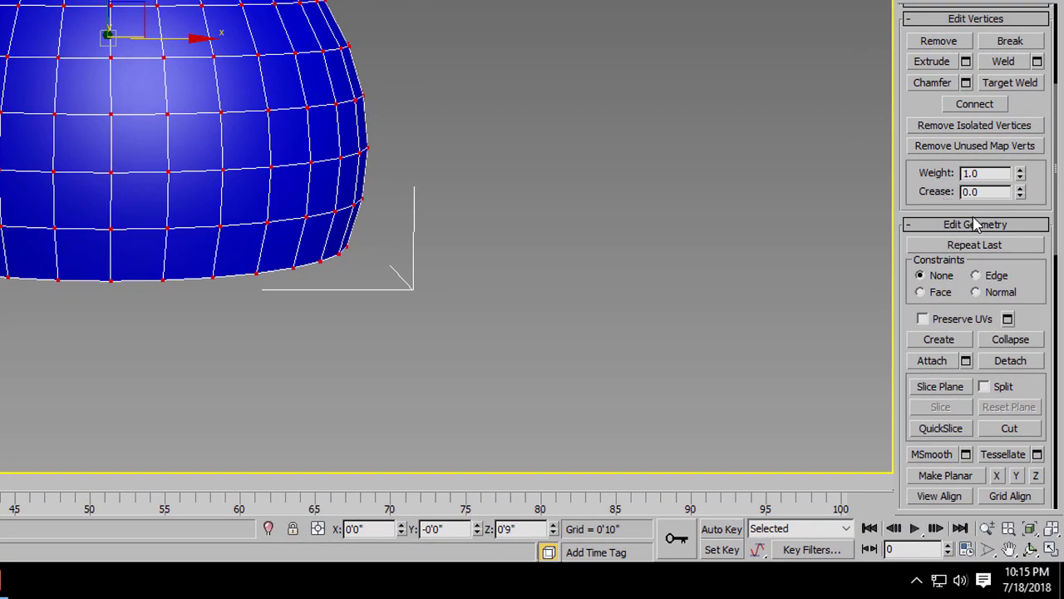
drag(927, 207, 922, 7)
scroll(900, 235, down, 2)
scroll(906, 249, down, 5)
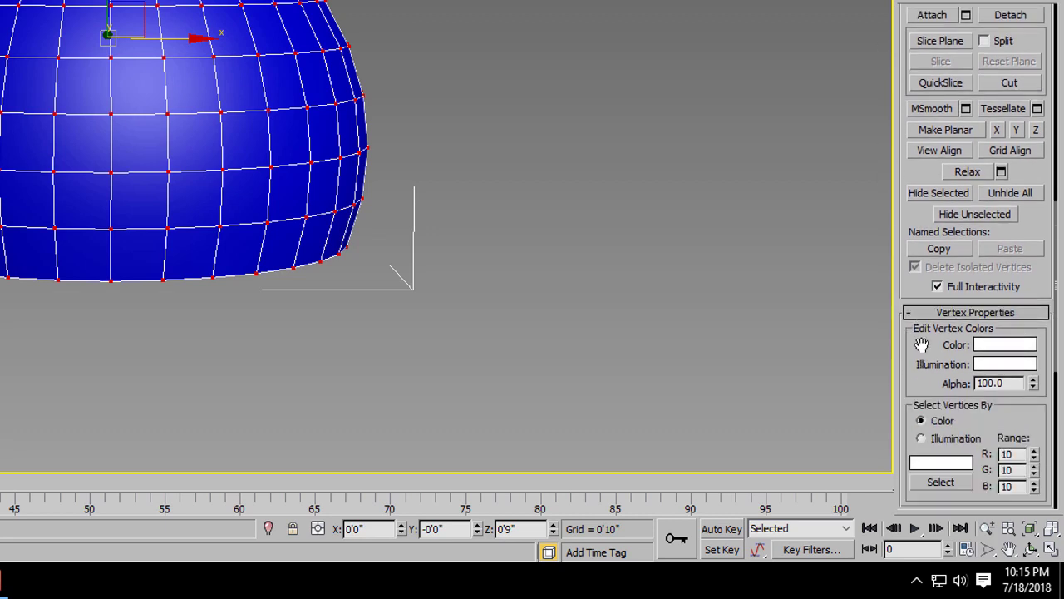
scroll(917, 371, down, 2)
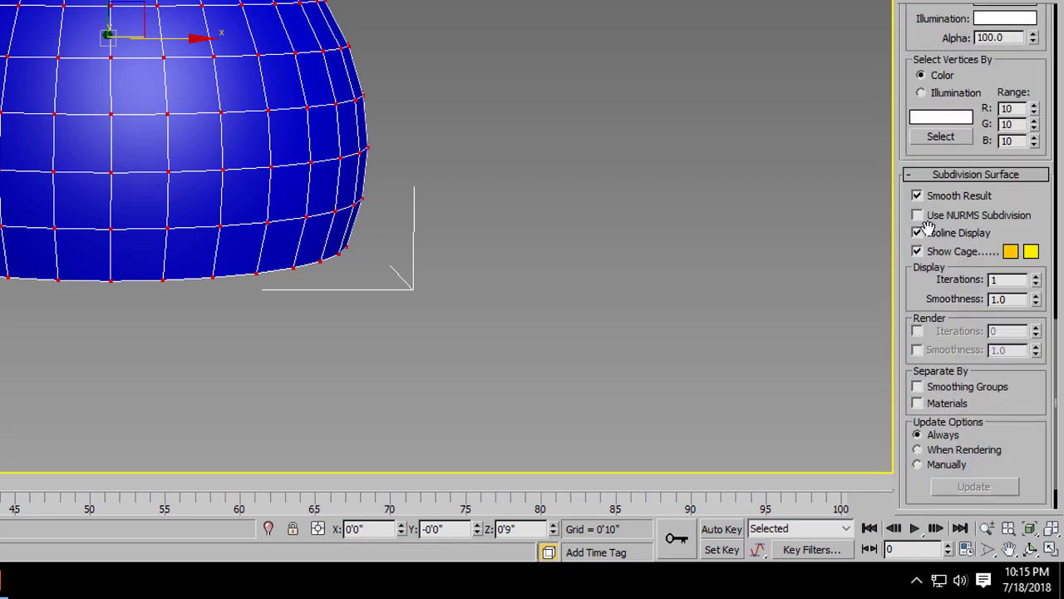
scroll(890, 331, up, 7)
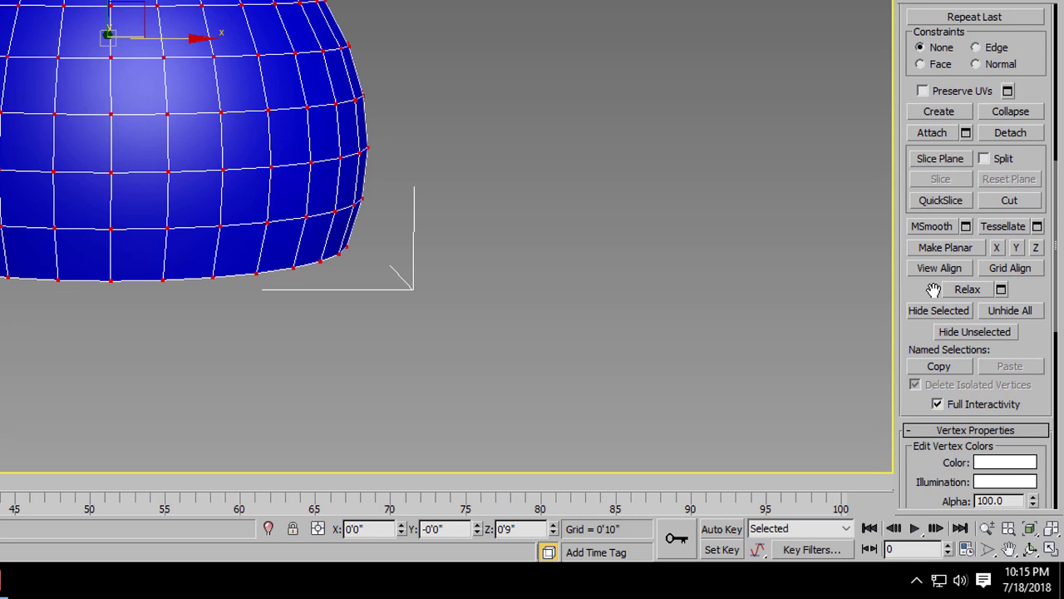
scroll(929, 296, up, 1)
scroll(933, 381, up, 1)
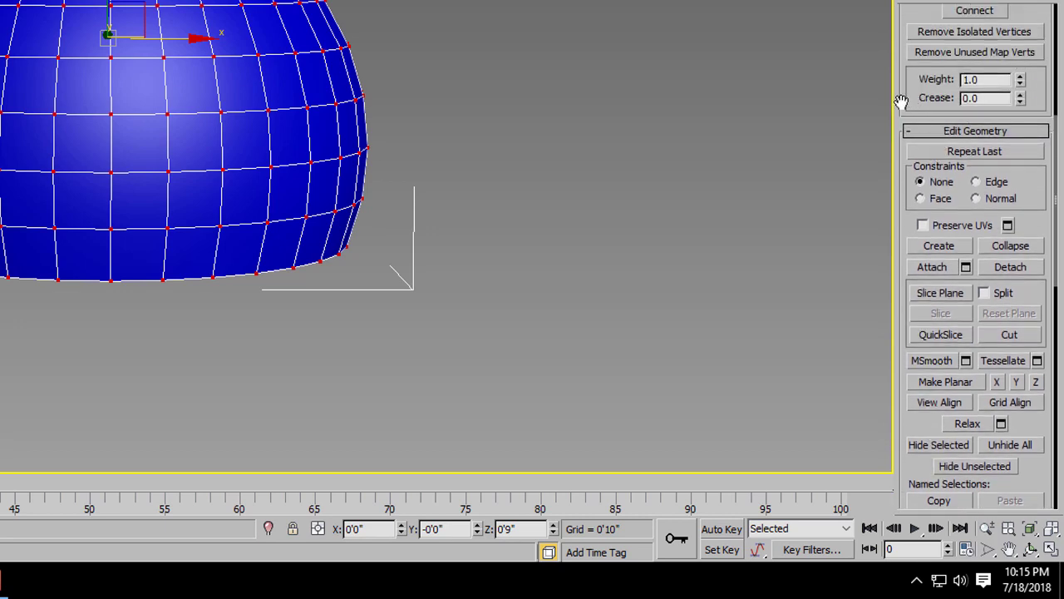
drag(917, 100, 931, 342)
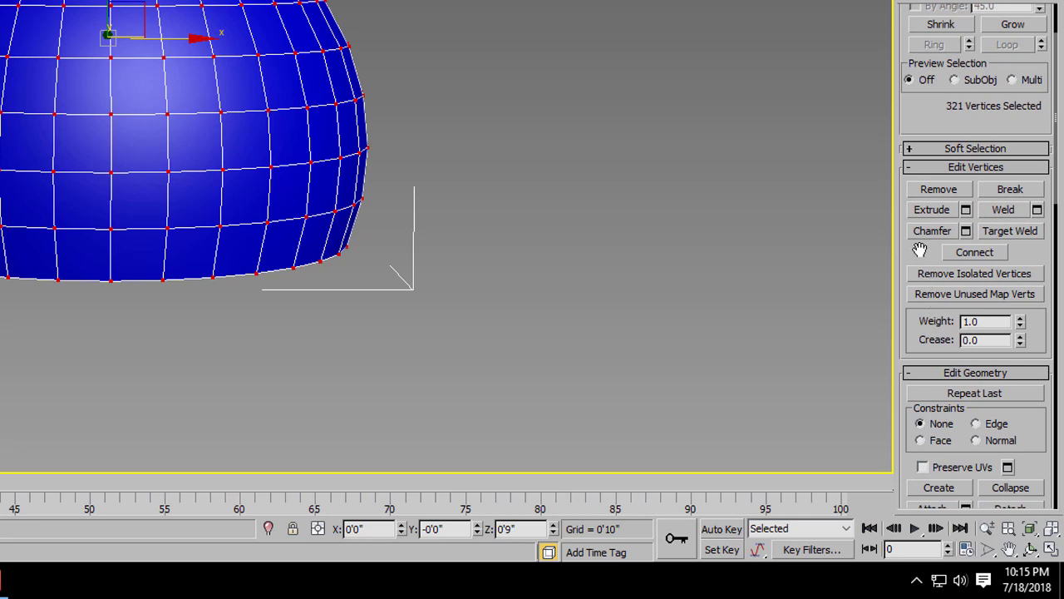
drag(921, 251, 919, 296)
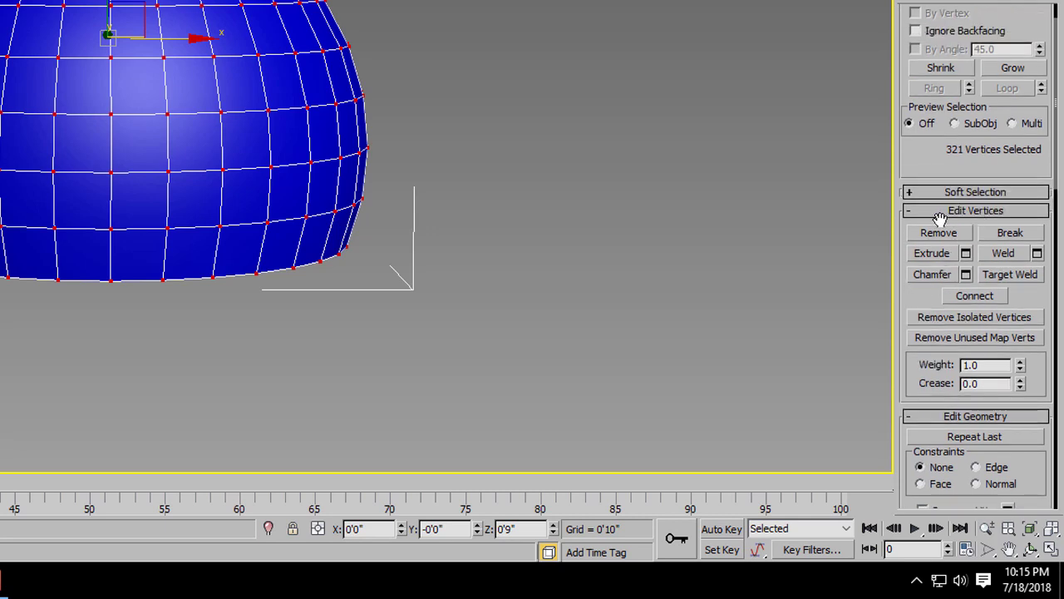
- Chamfer all vertices by 0'2" with Open Chamfer on, cutting diamond-shaped holes
click(965, 276)
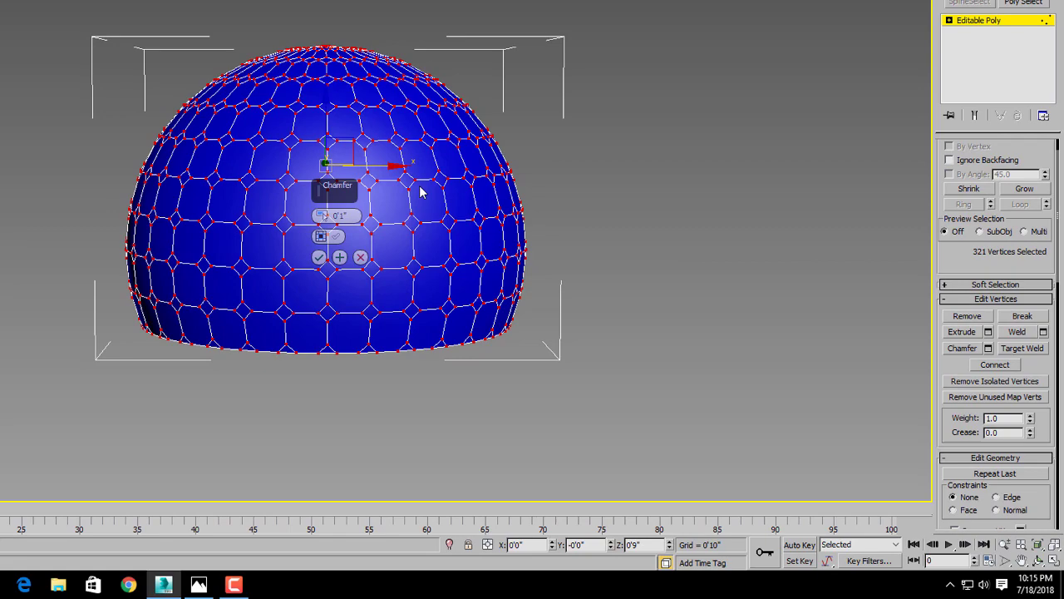
drag(325, 195, 630, 220)
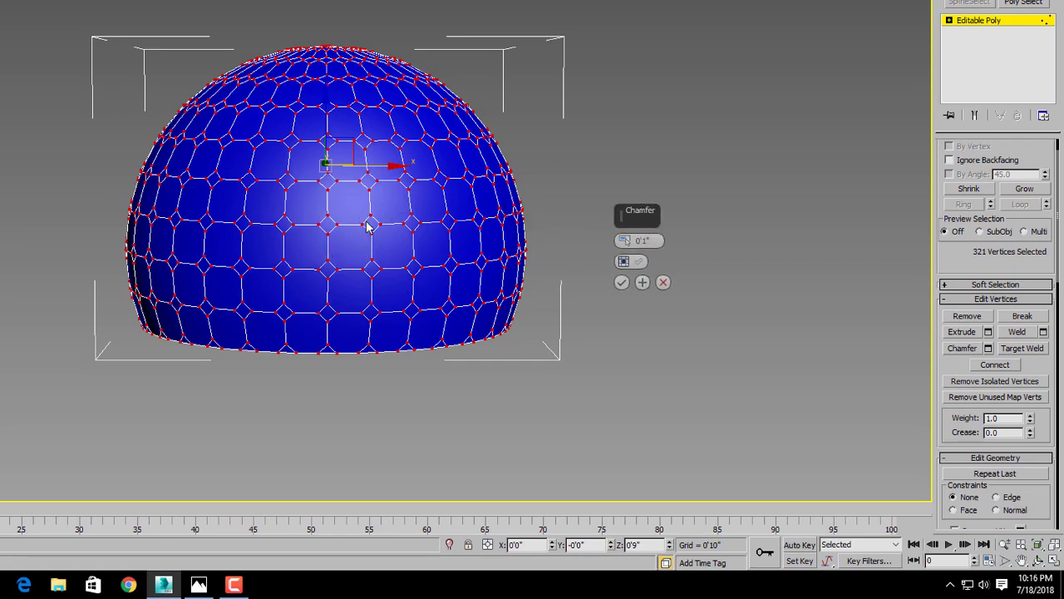
alt+middle_drag(316, 259, 387, 257)
scroll(482, 293, up, 5)
scroll(491, 289, down, 4)
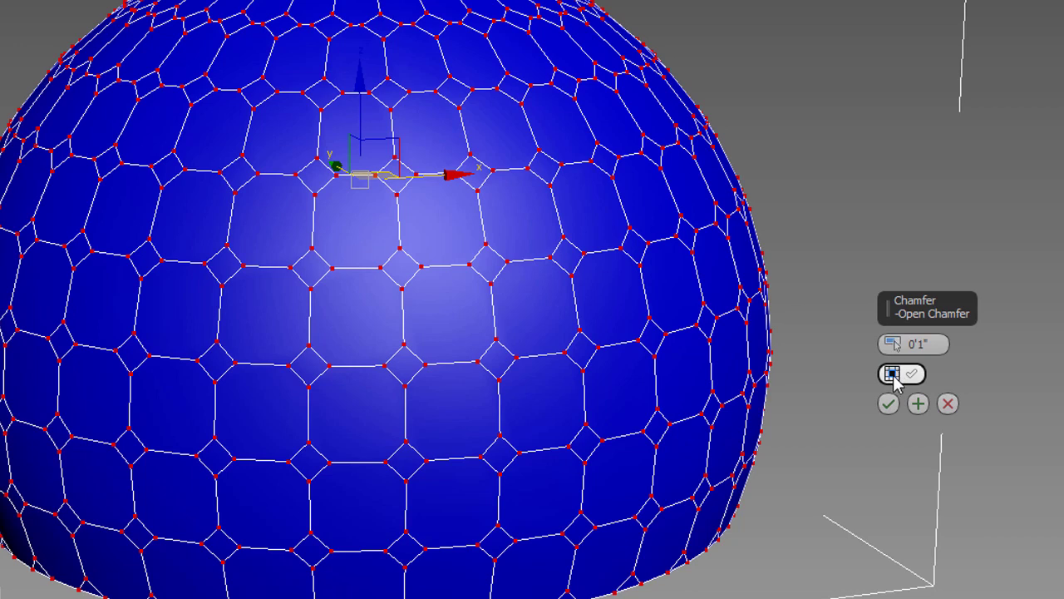
click(894, 376)
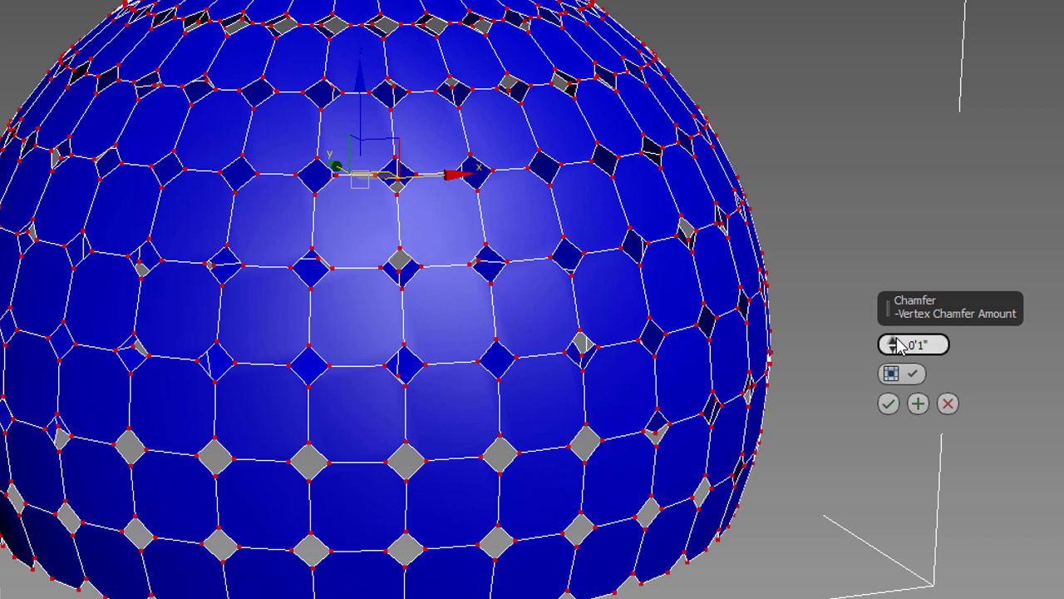
drag(896, 347, 892, 325)
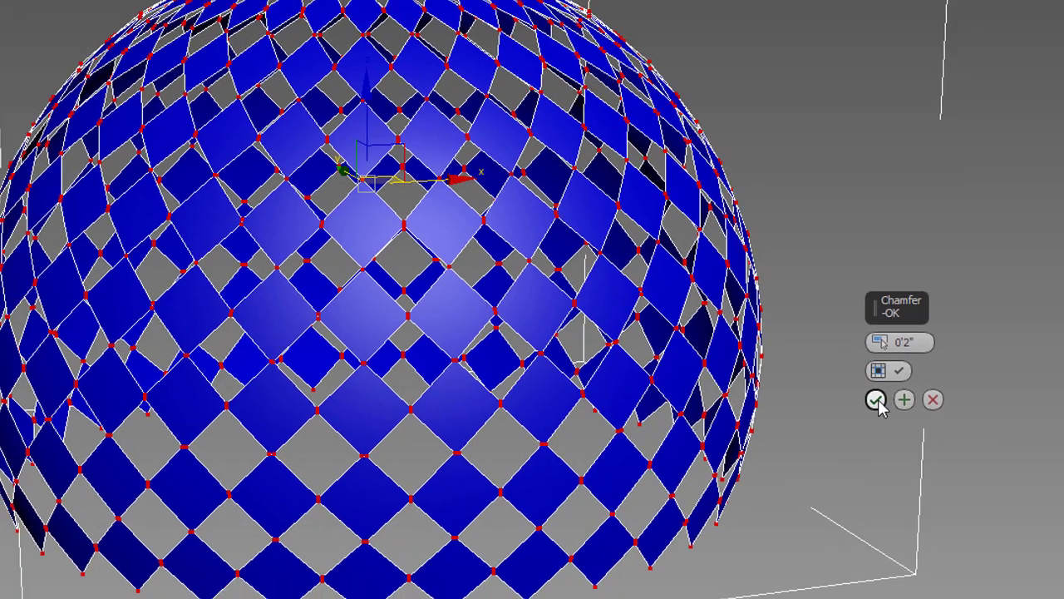
click(888, 403)
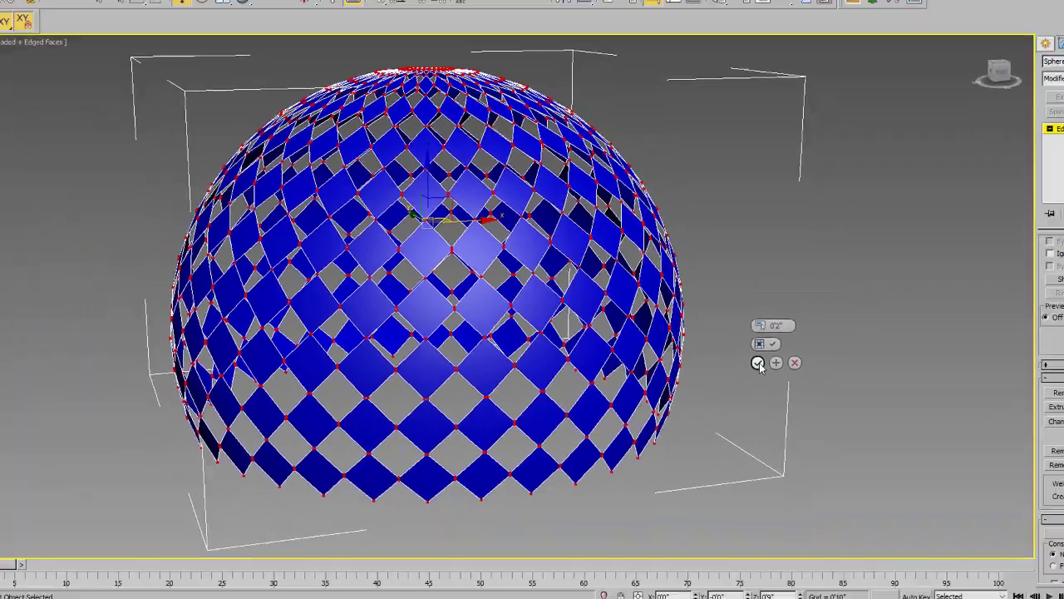
- Orbit around the lattice dome to inspect its top and back
alt+middle_drag(635, 434, 586, 326)
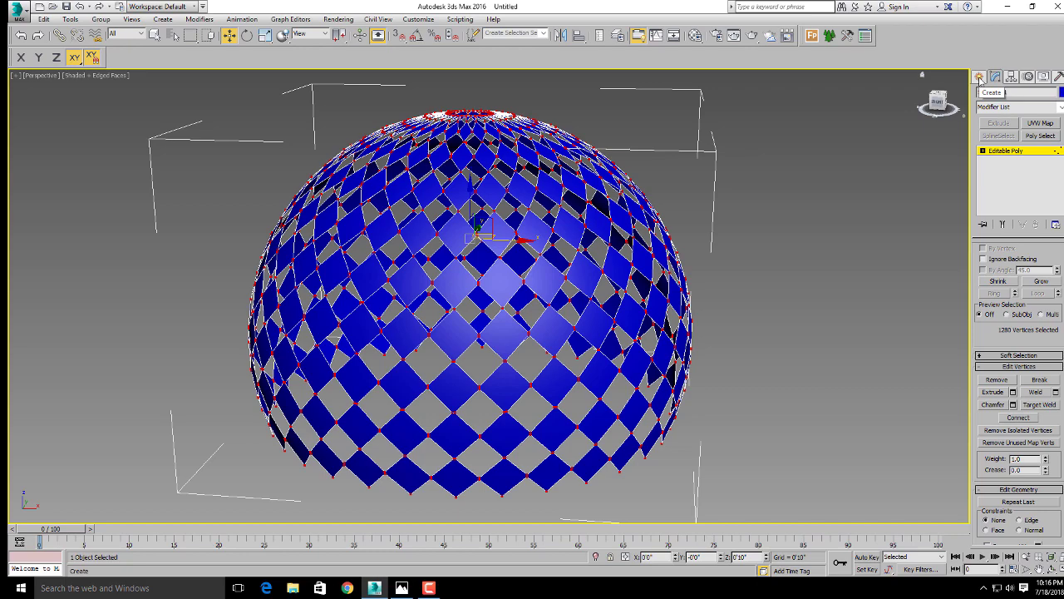
click(980, 77)
scroll(585, 346, down, 4)
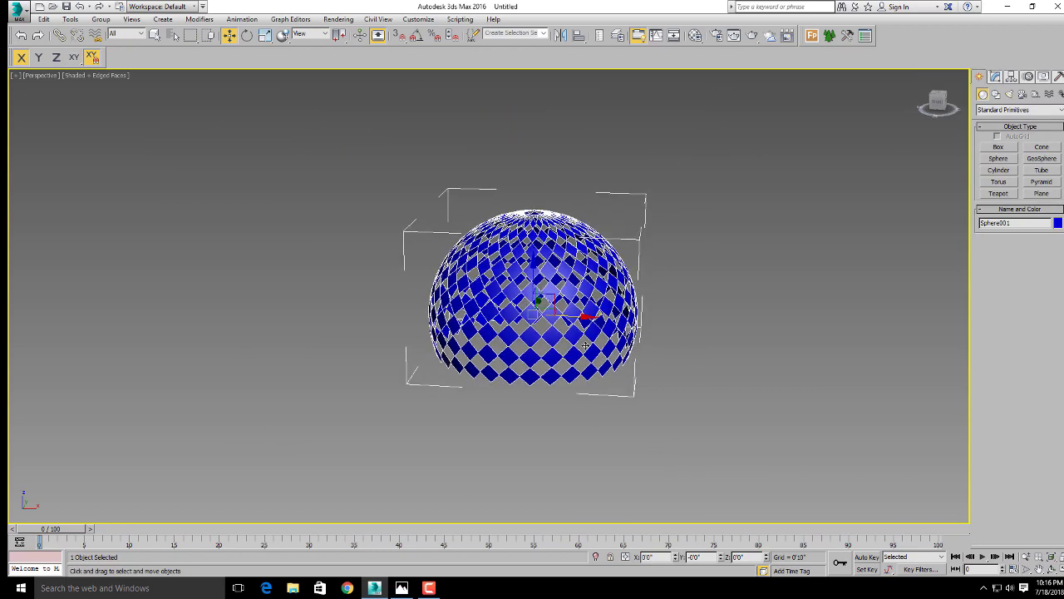
alt+middle_drag(585, 346, 629, 369)
scroll(565, 360, up, 3)
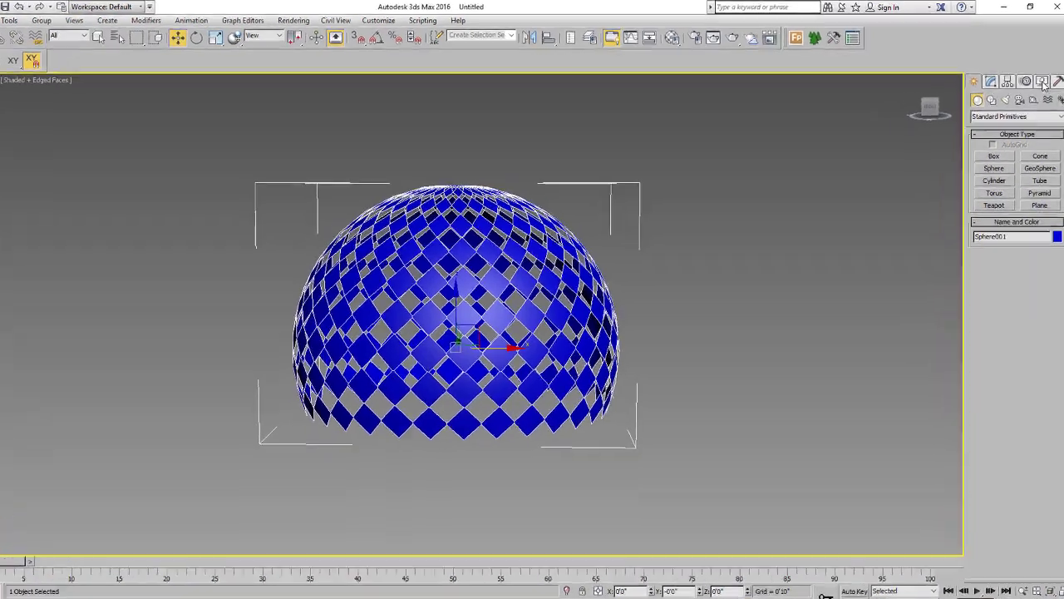
- Unhide All objects to reveal the solid dome copy, then view it from the Front
click(1045, 77)
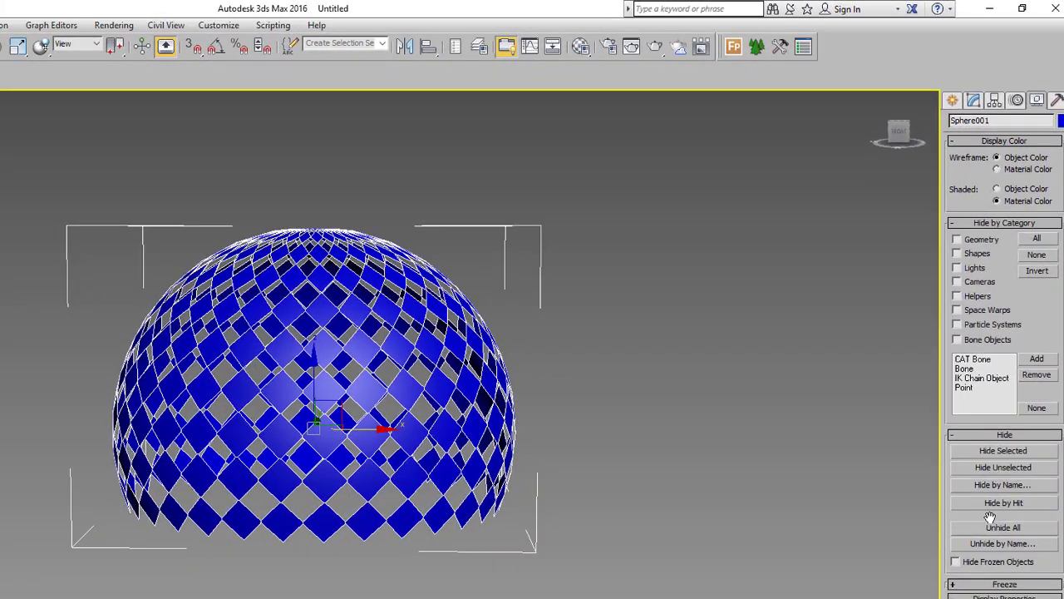
click(994, 522)
alt+middle_drag(463, 468, 533, 341)
click(938, 102)
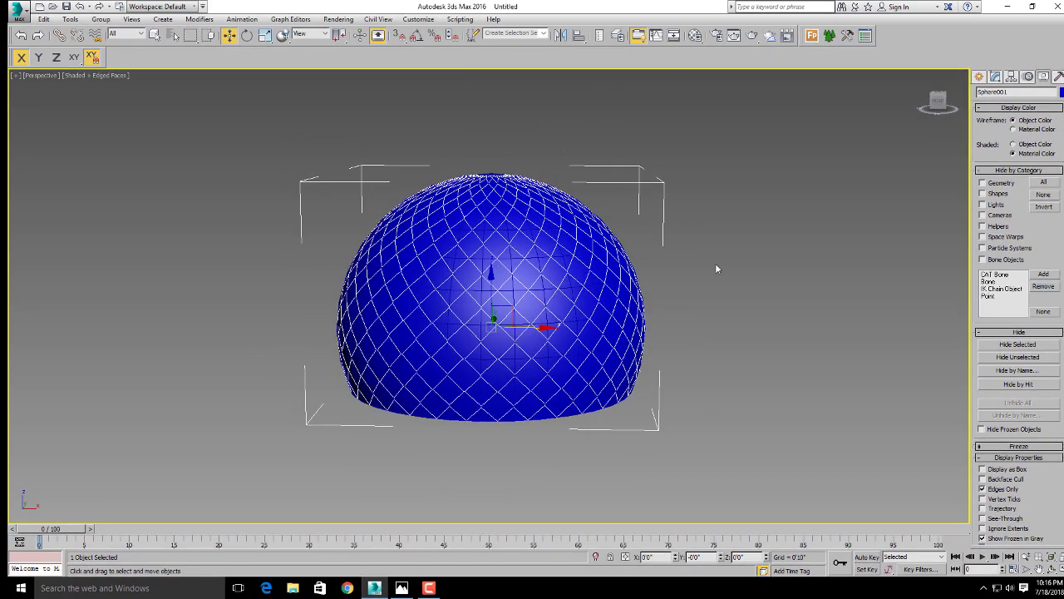
click(980, 77)
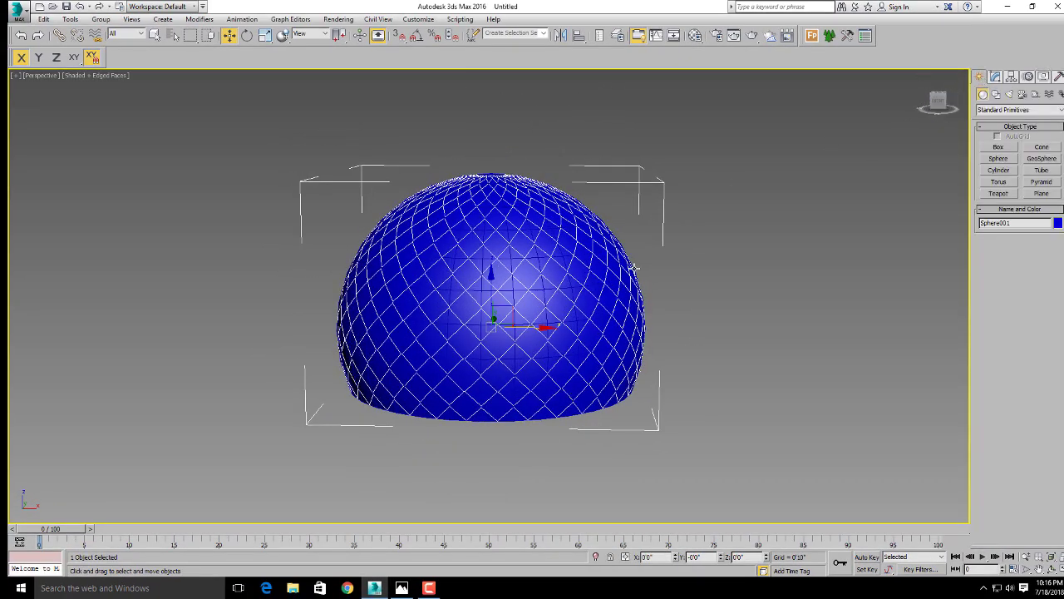
scroll(634, 267, down, 3)
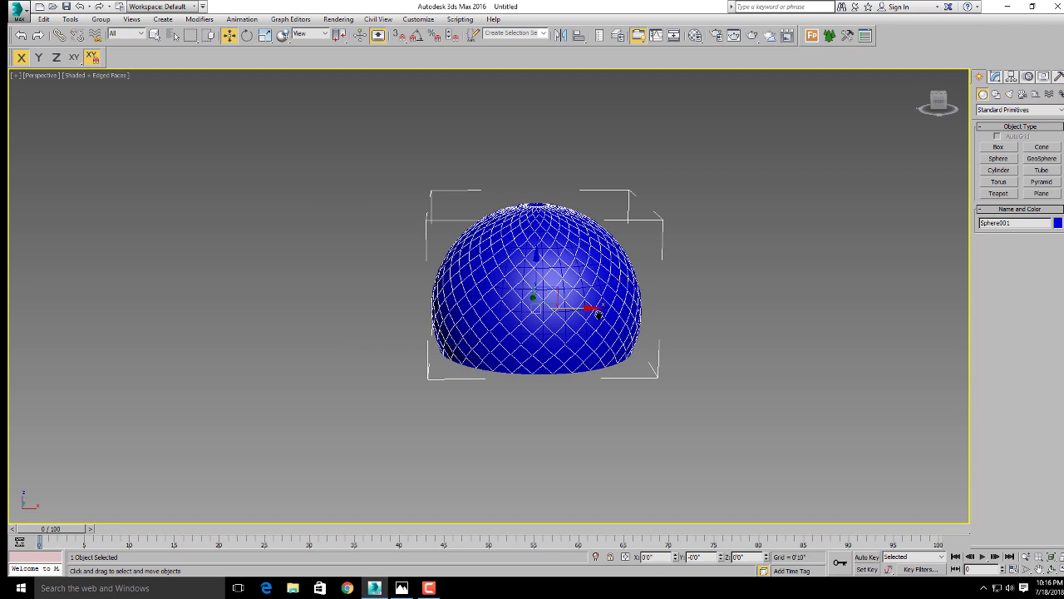
scroll(598, 314, up, 3)
- In the maximized Top view, draw a 0'2"-radius circle at the sphere centre with 2.5D snaps
key(alt+w)
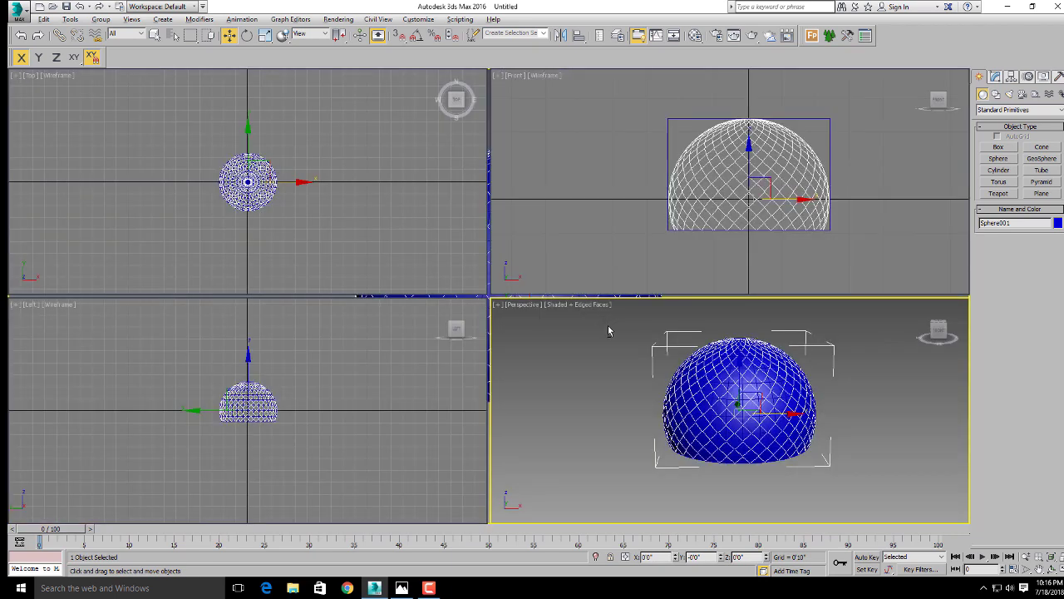
scroll(295, 207, up, 3)
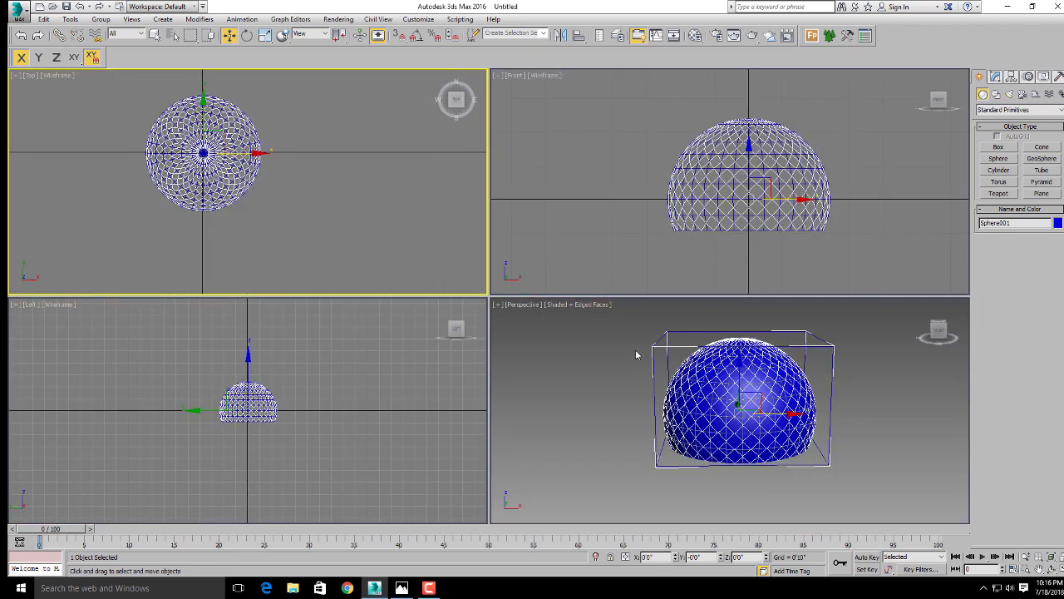
middle_drag(361, 254, 377, 264)
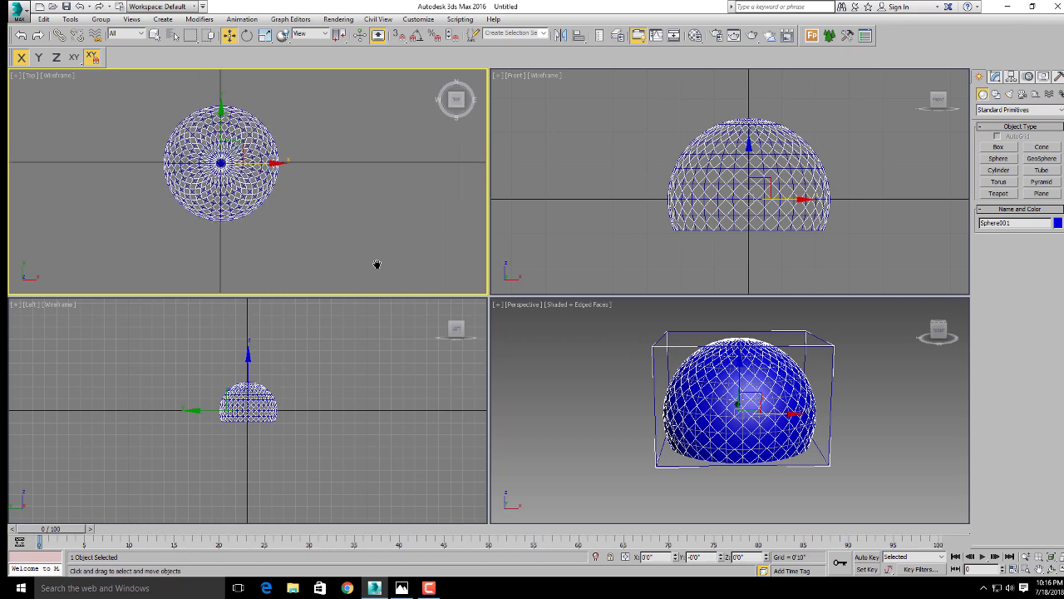
key(alt+w)
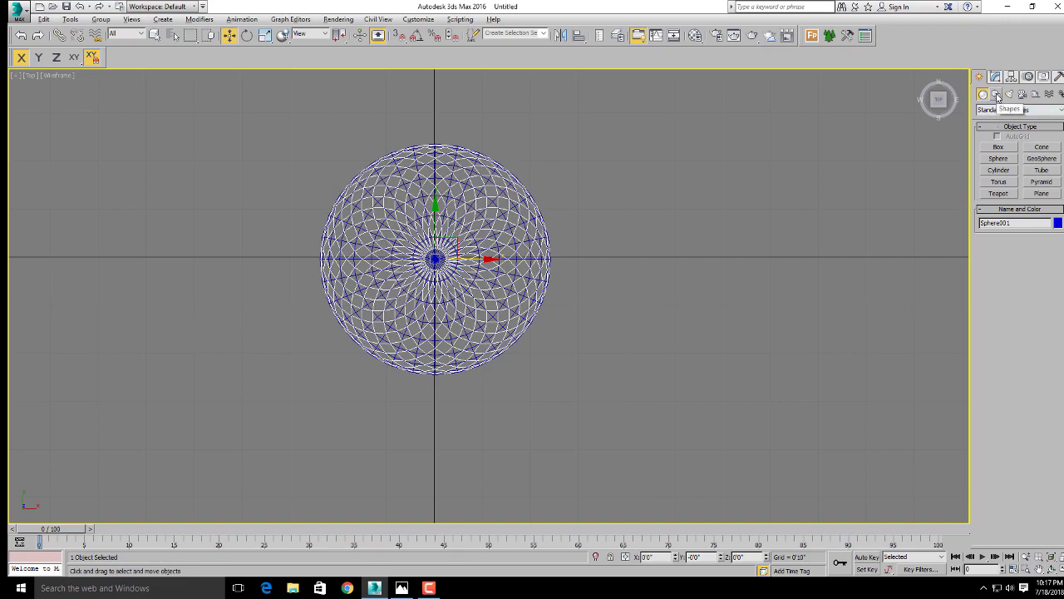
click(996, 94)
click(998, 166)
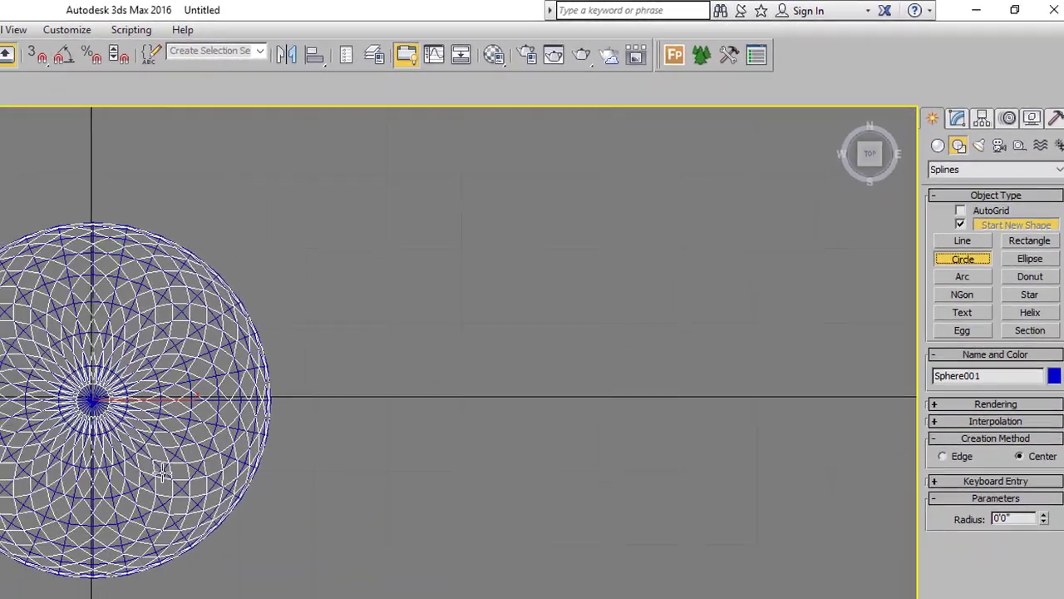
scroll(0, 544, up, 8)
scroll(185, 447, up, 5)
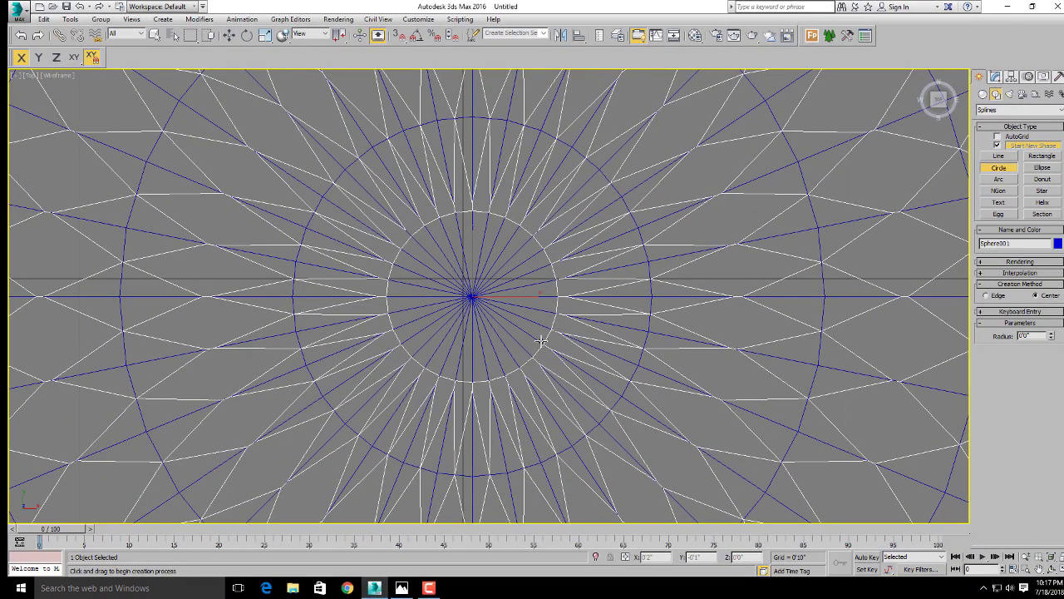
drag(398, 33, 401, 74)
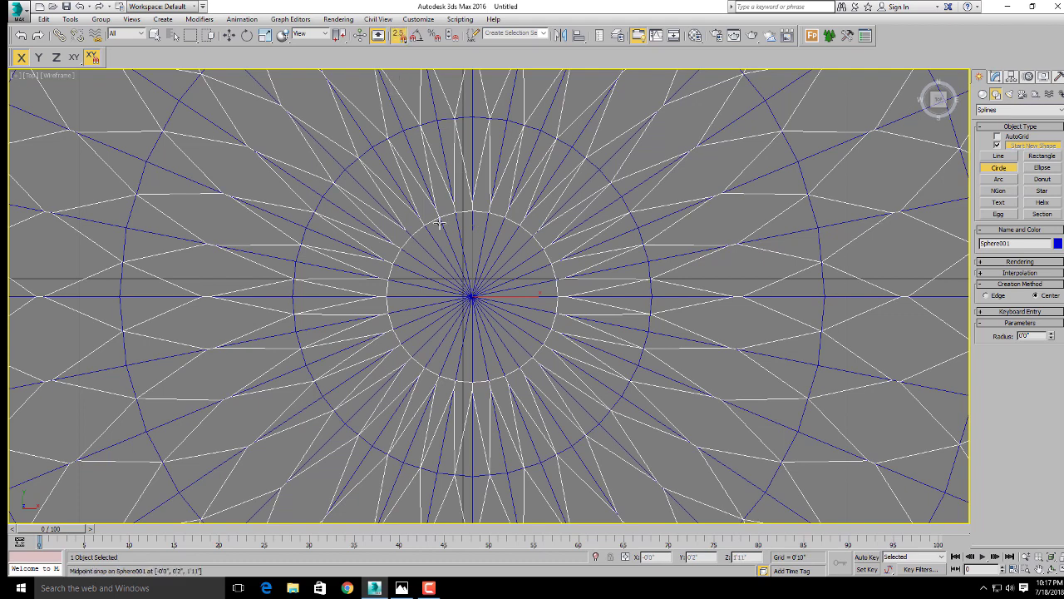
drag(533, 335, 472, 295)
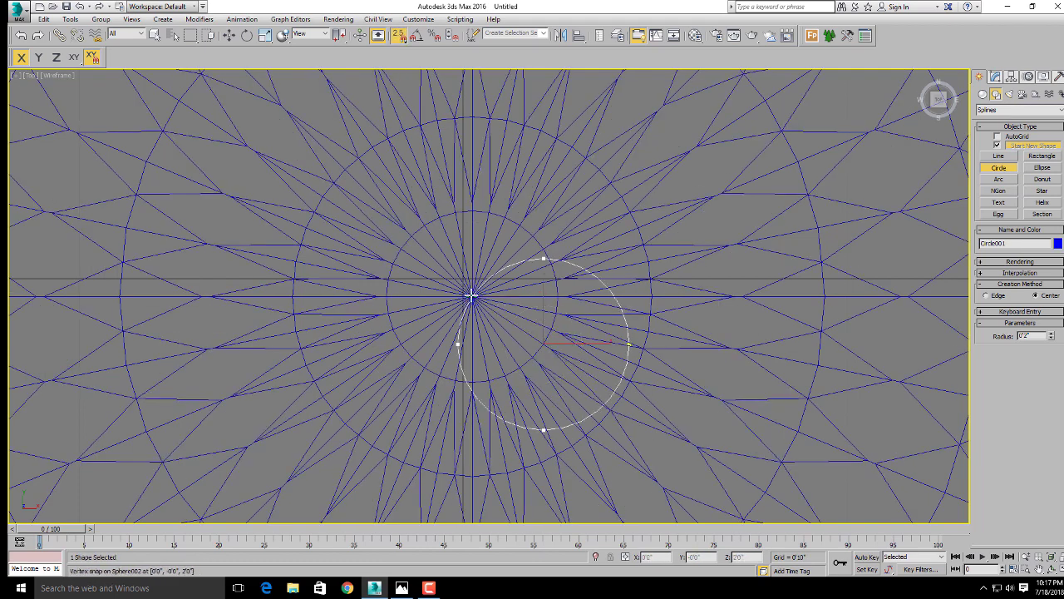
right_click(548, 318)
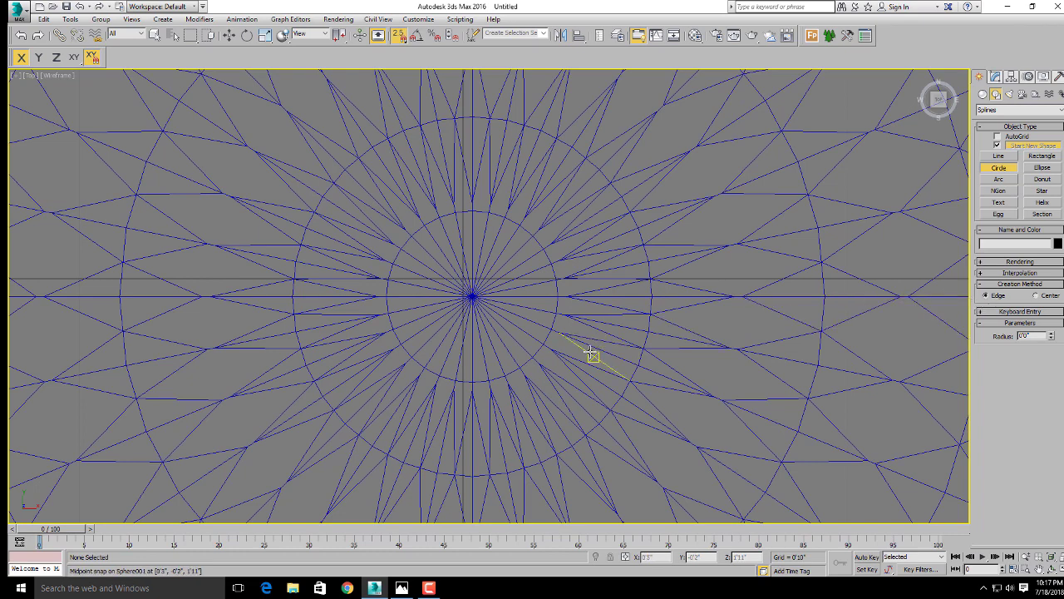
drag(540, 343, 404, 250)
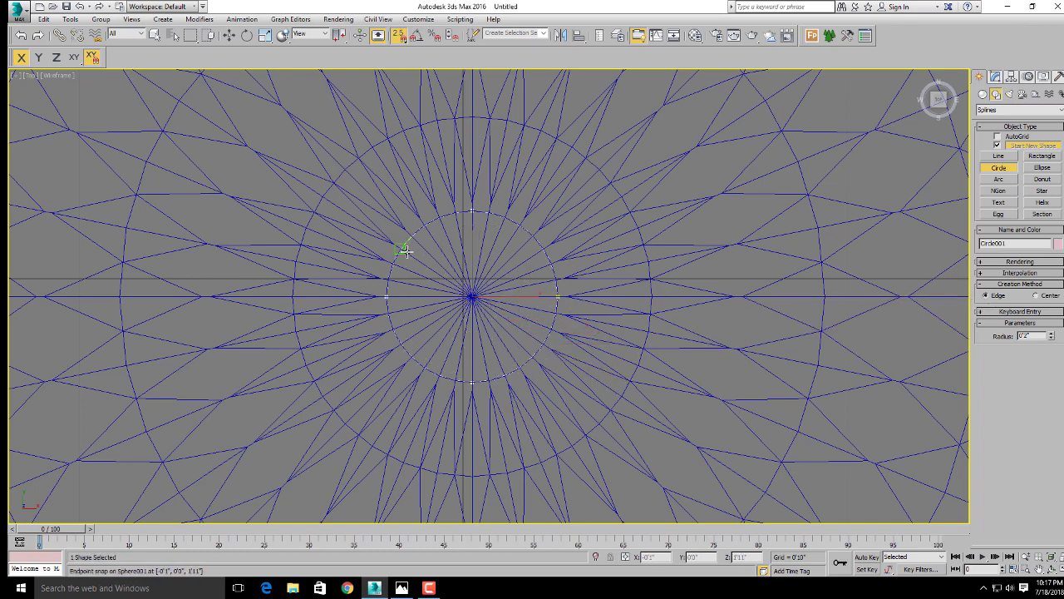
- Maximize Perspective, frame the scene and orbit to see the hemisphere's flat underside
click(229, 35)
key(alt+w)
right_click(589, 290)
key(alt+w)
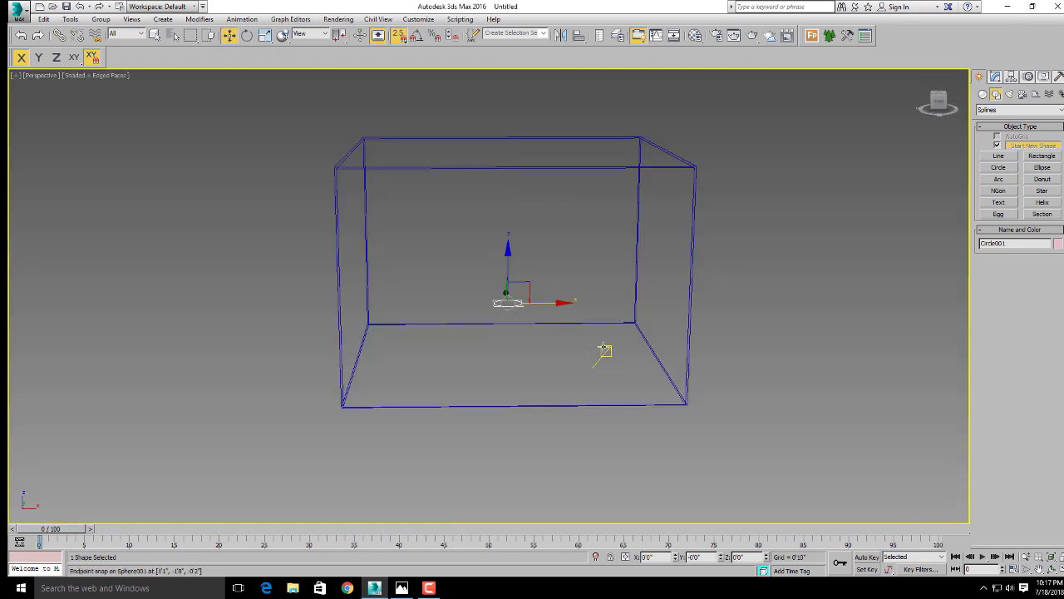
key(z)
alt+middle_drag(551, 326, 565, 271)
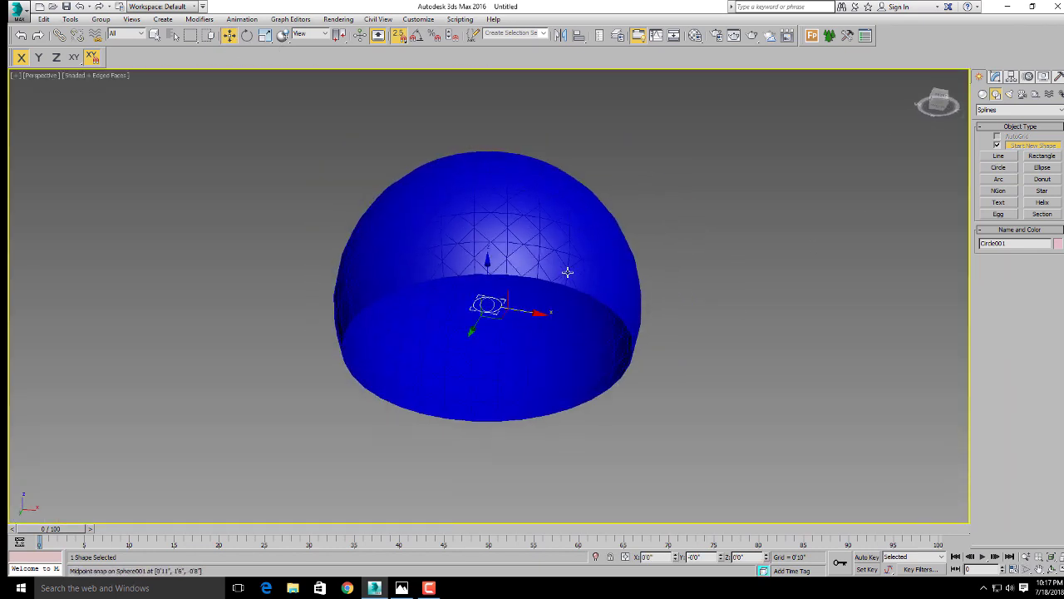
- Add an Extrude modifier to Circle001, giving it an initial 4'1" height
click(995, 77)
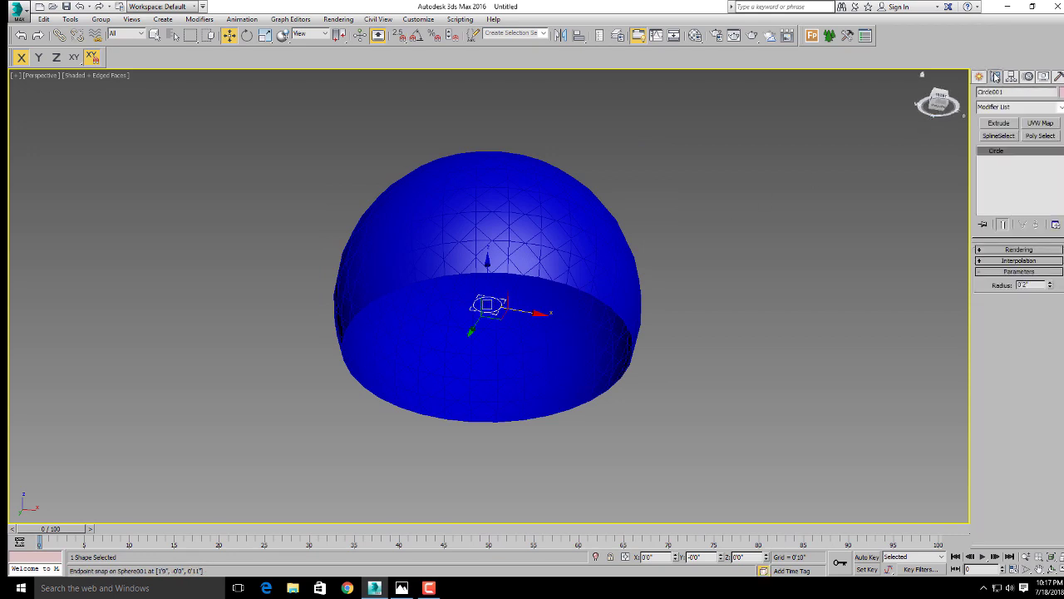
click(1012, 108)
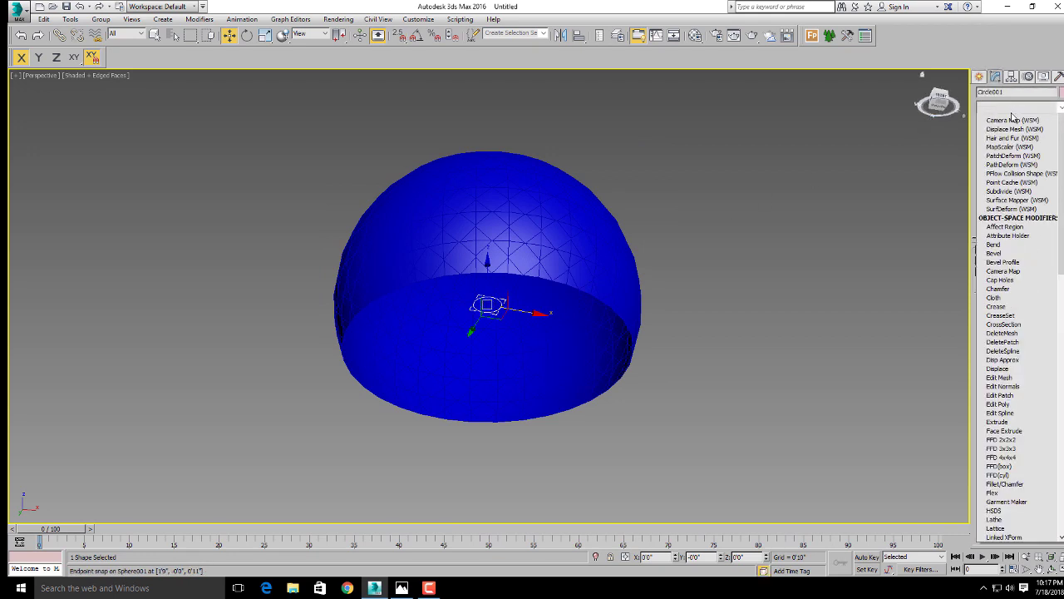
scroll(1006, 178, down, 10)
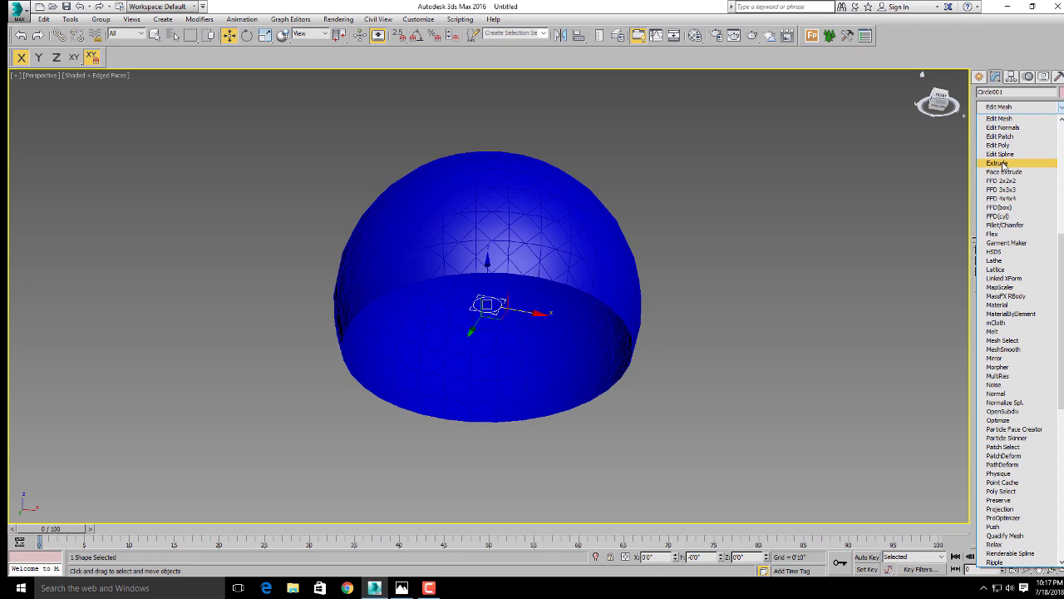
click(1002, 164)
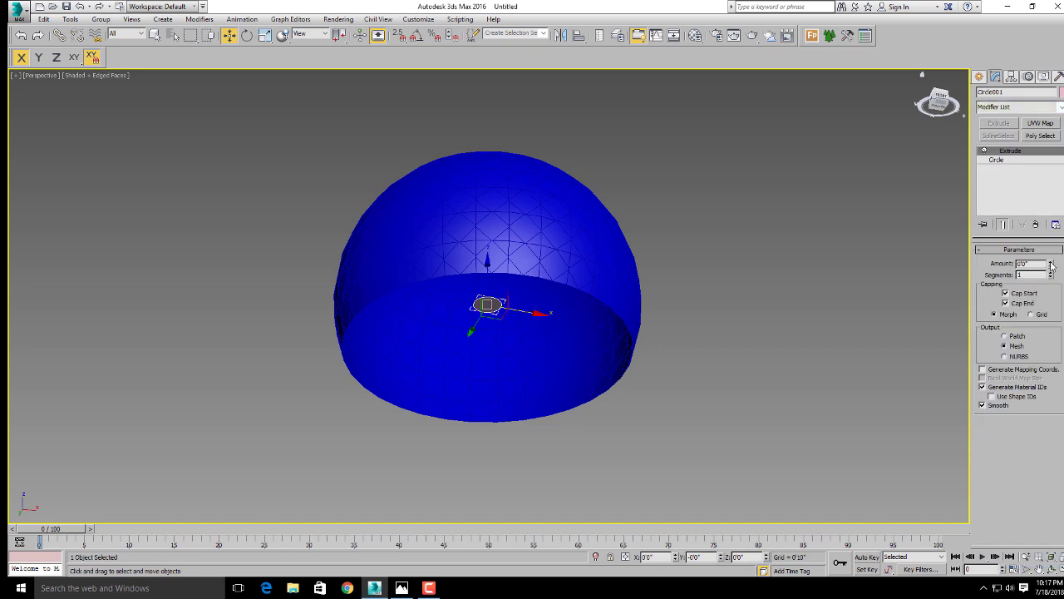
mouse_move(1052, 264)
mouse_down()
mouse_move(1051, 241)
mouse_move(1050, 262)
mouse_up()
- In the maximized Front view, move the pole down below the dome
key(alt+w)
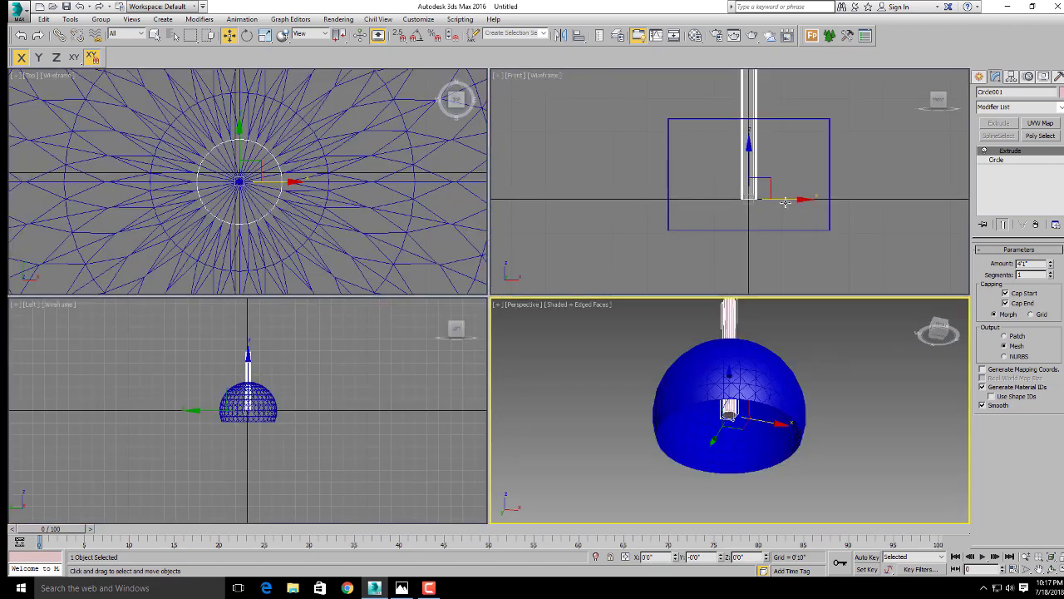
click(785, 202)
key(alt+w)
scroll(534, 272, up, 4)
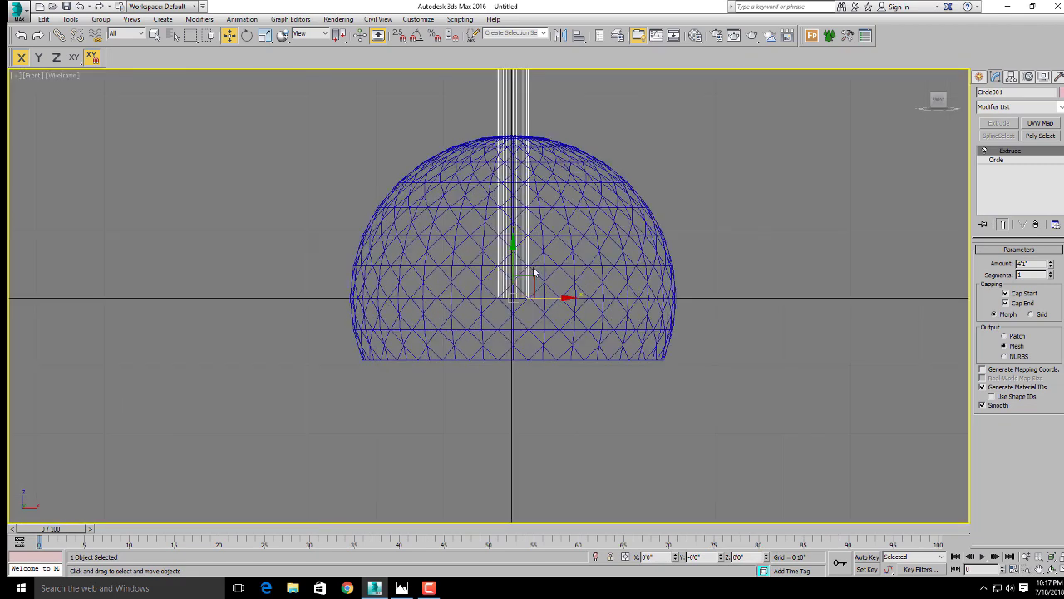
scroll(520, 266, down, 5)
scroll(516, 249, up, 2)
key(s)
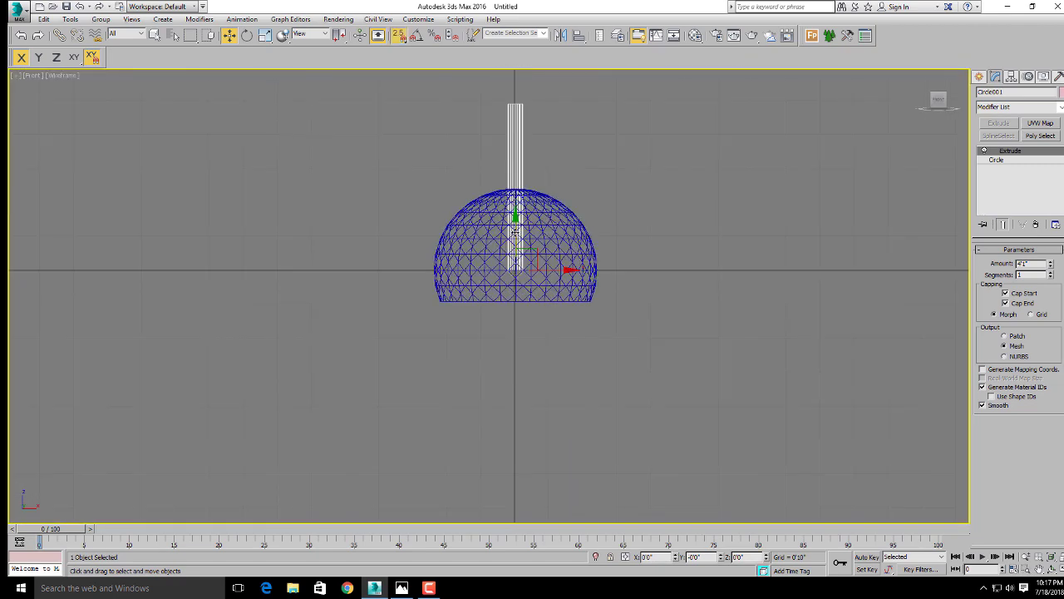
key(s)
drag(537, 225, 539, 388)
scroll(540, 388, up, 3)
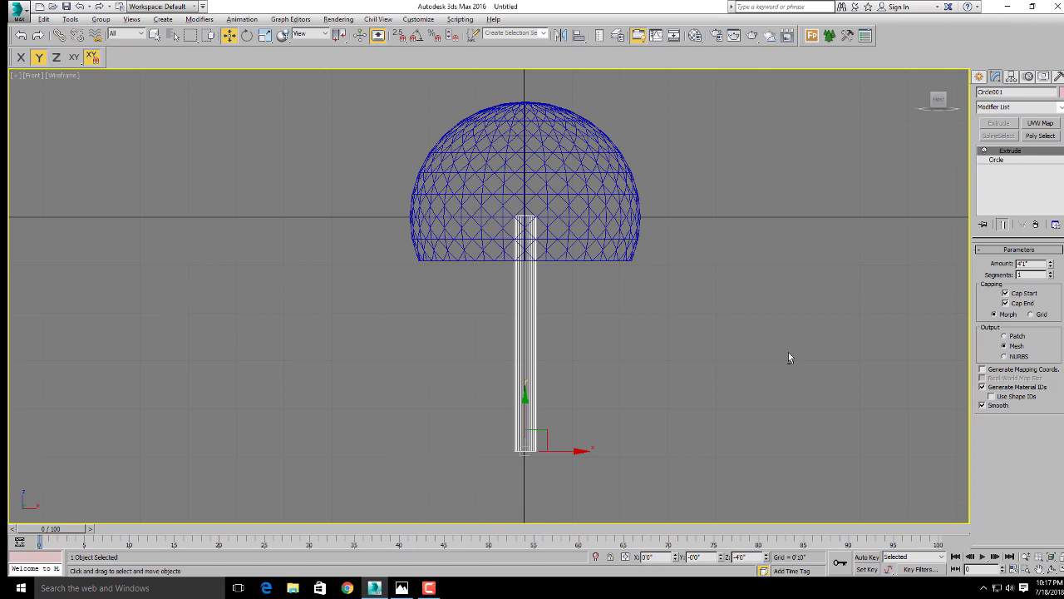
- Thin the pole by setting the circle's radius to 0'1"
key(alt+w)
middle_click(695, 352)
key(alt+w)
scroll(618, 340, up, 3)
middle_drag(582, 408, 594, 287)
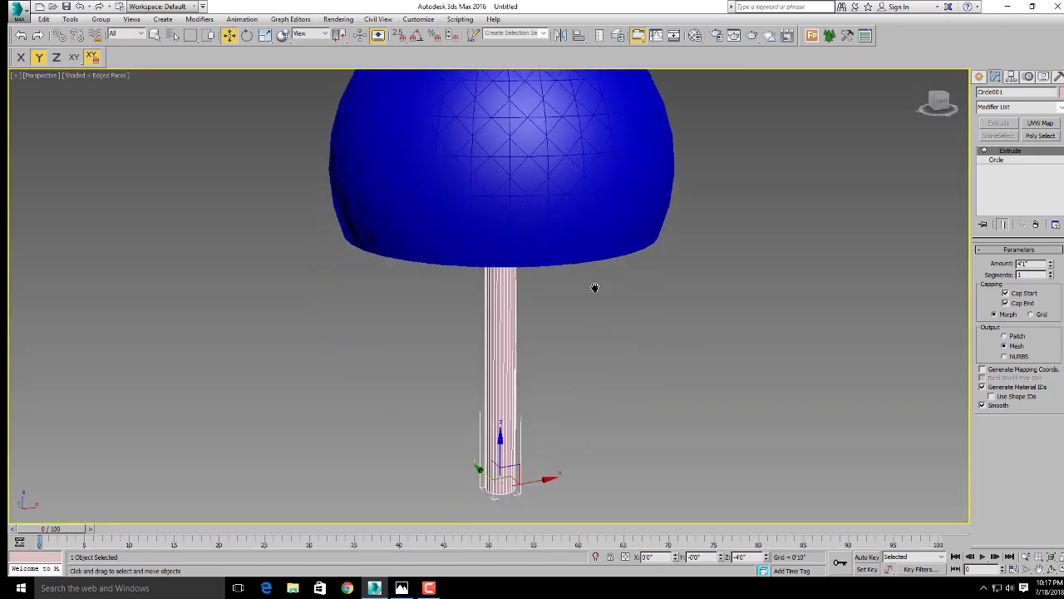
click(996, 160)
key(alt+w)
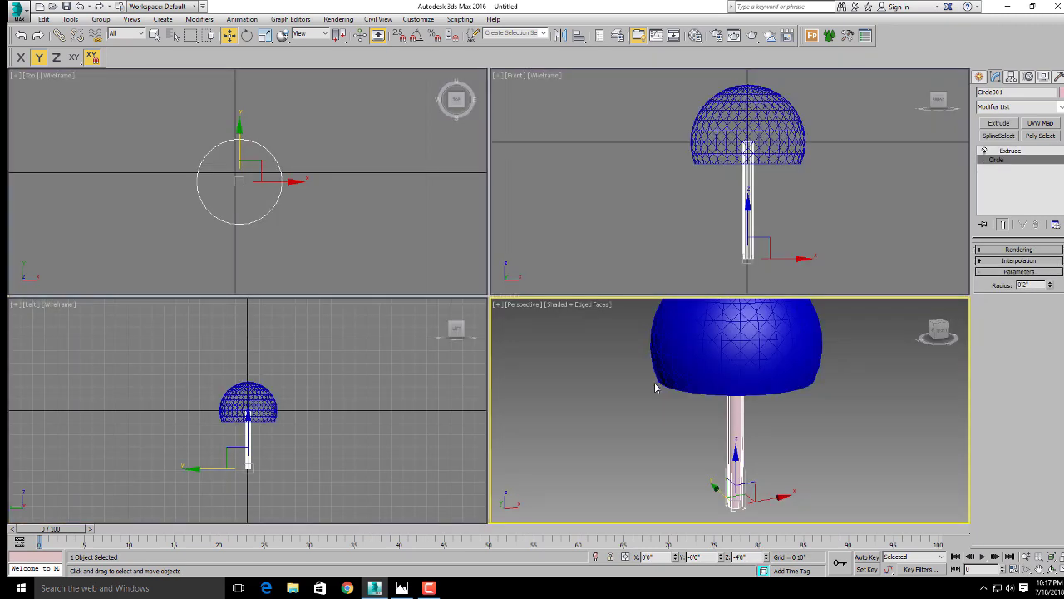
middle_click(630, 267)
key(alt+w)
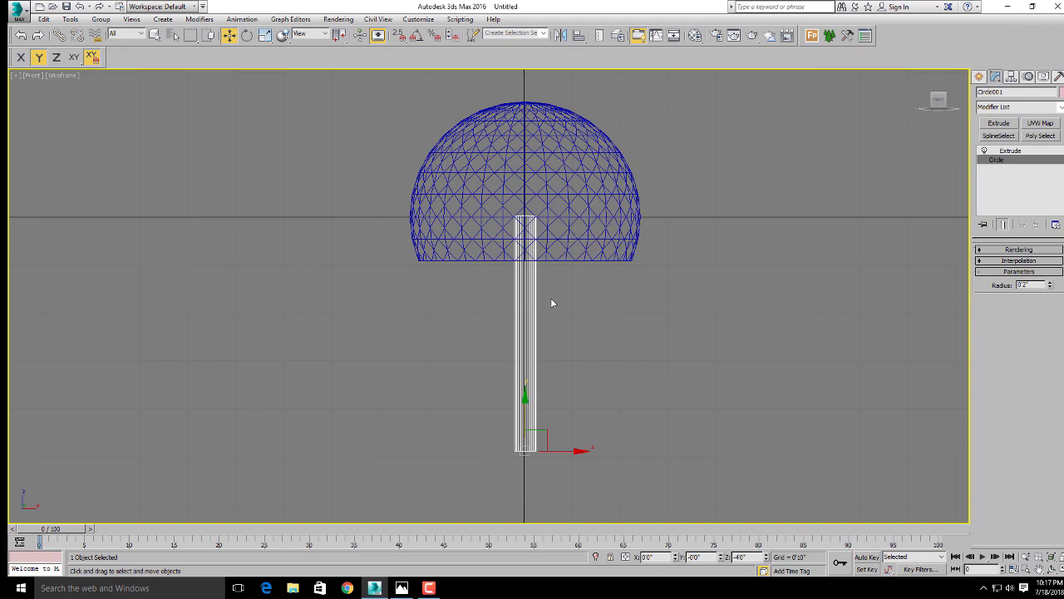
middle_drag(552, 303, 607, 326)
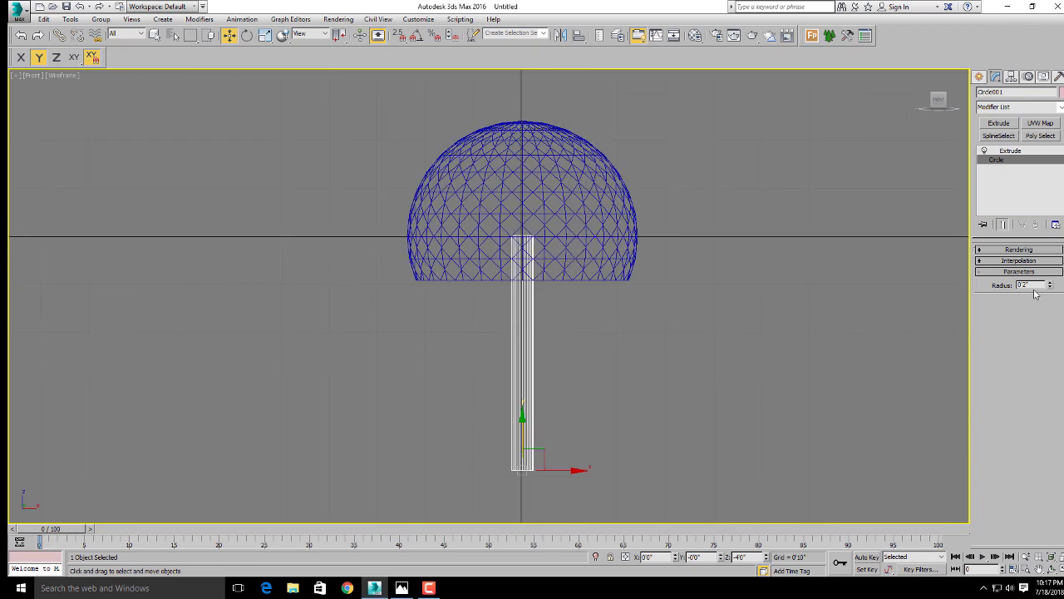
drag(1050, 288, 1054, 315)
scroll(630, 332, down, 5)
scroll(610, 325, up, 3)
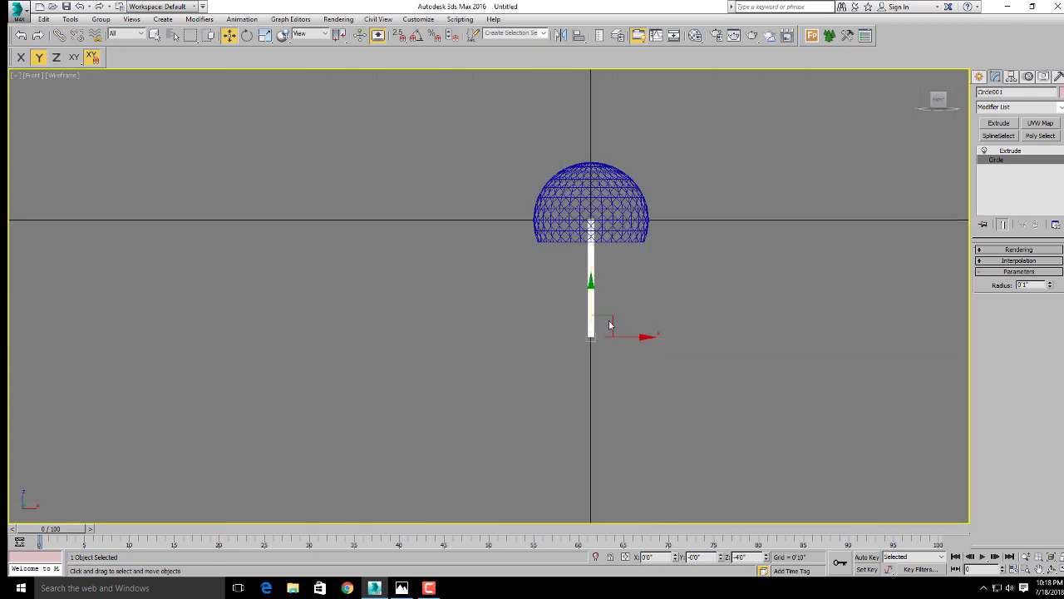
- Set the Extrude Amount to 5'0" and lower the pole until its top meets the dome
click(1011, 150)
middle_drag(708, 330, 698, 351)
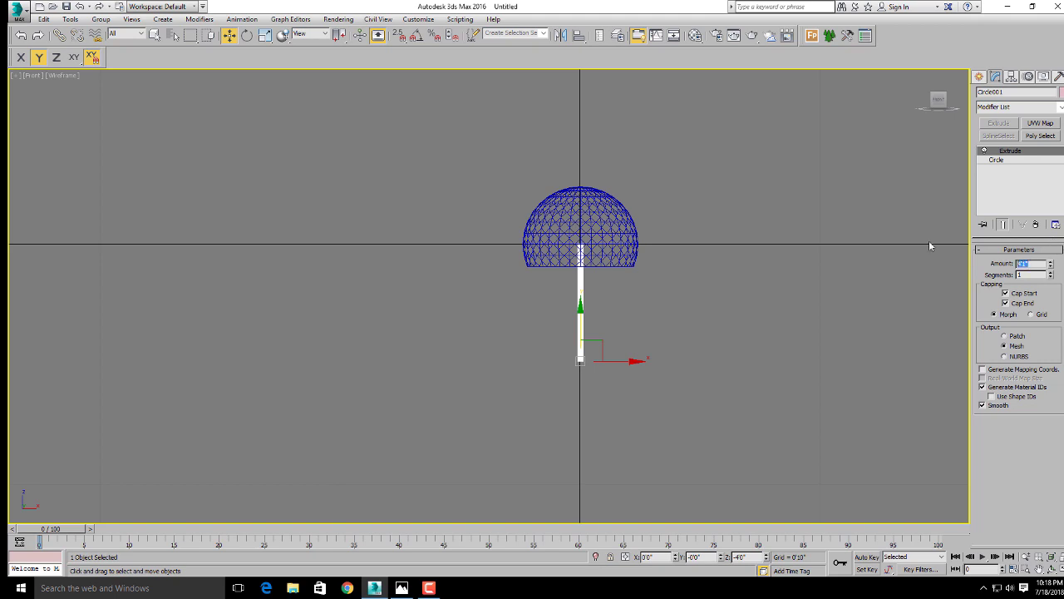
key(Return)
scroll(626, 325, up, 3)
scroll(595, 313, down, 4)
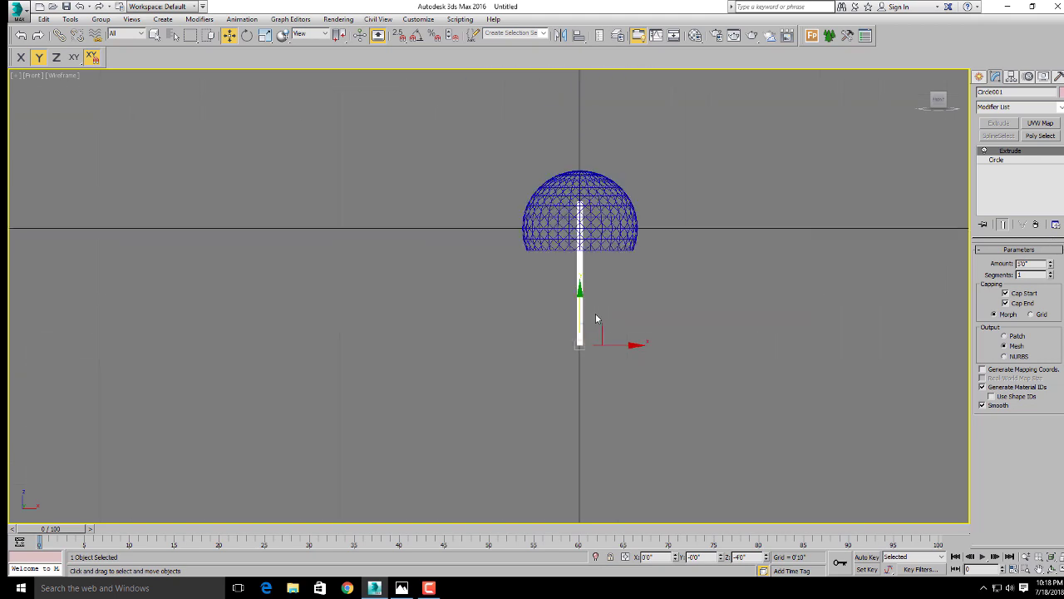
drag(581, 304, 585, 345)
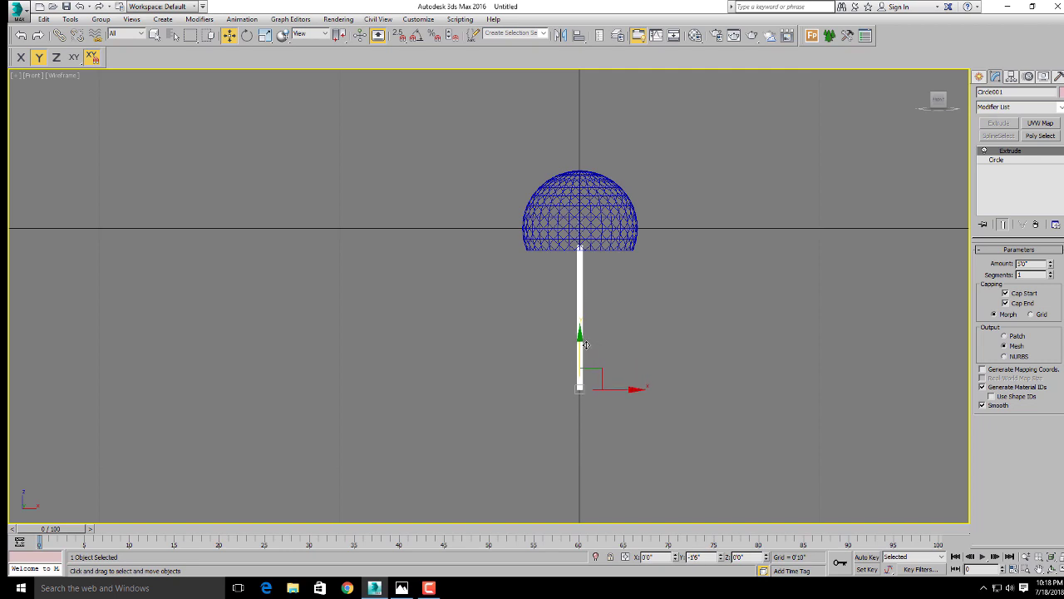
scroll(588, 343, up, 4)
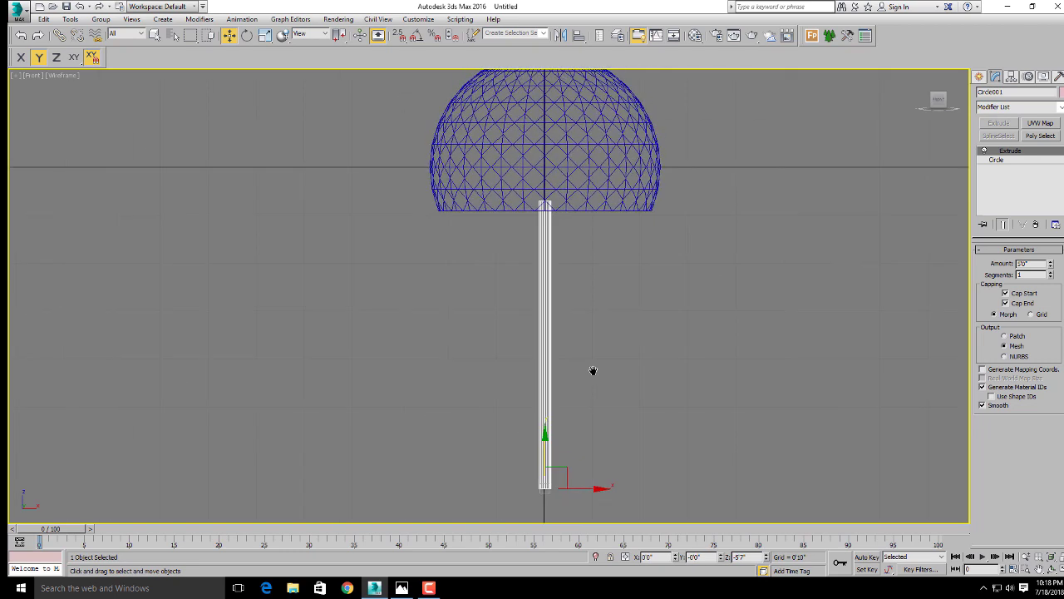
click(979, 77)
key(alt+w)
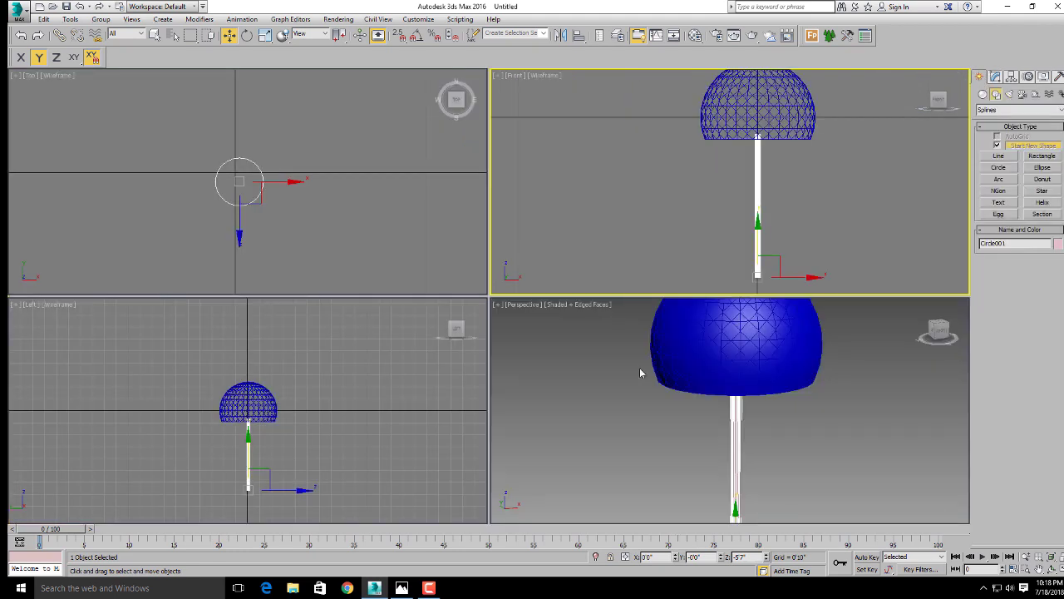
key(alt+w)
scroll(632, 375, down, 3)
- In the maximized Top view, switch the Create > Geometry category to Extended Primitives
middle_drag(622, 383, 571, 351)
scroll(569, 355, up, 5)
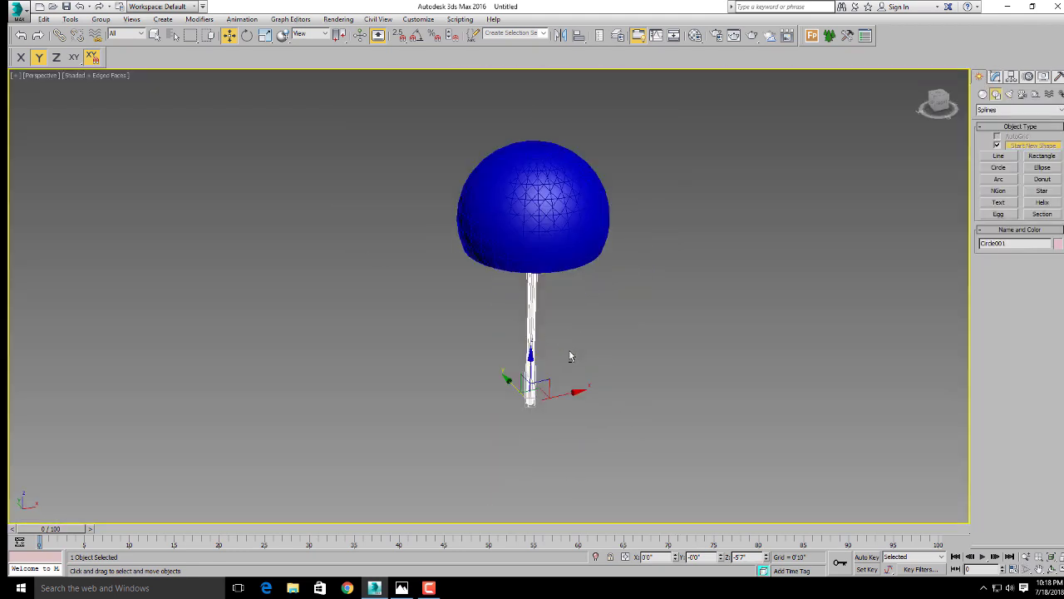
key(alt+w)
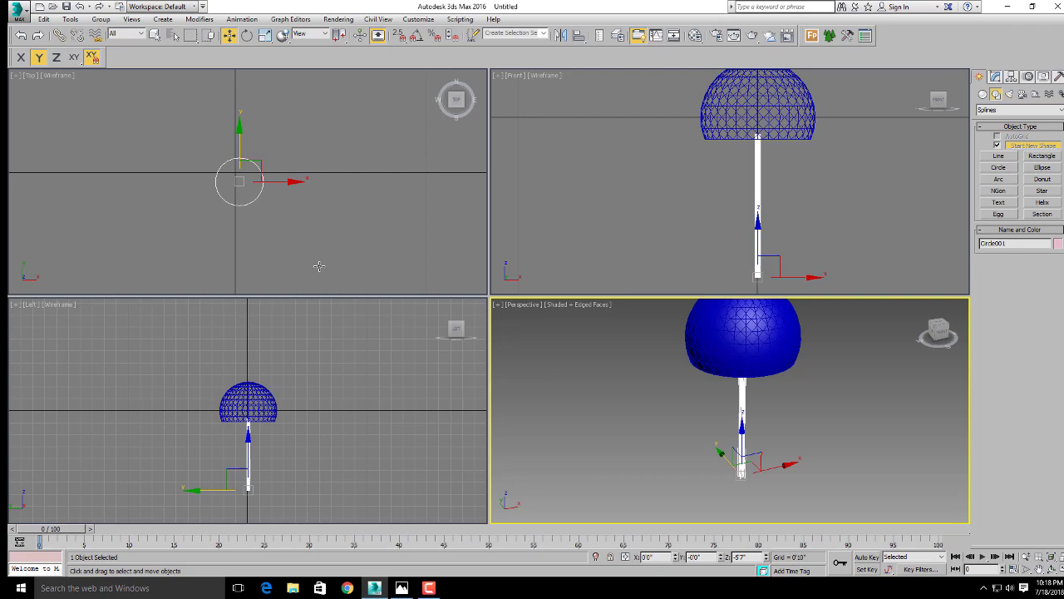
scroll(318, 266, up, 1)
key(alt+w)
scroll(478, 346, up, 8)
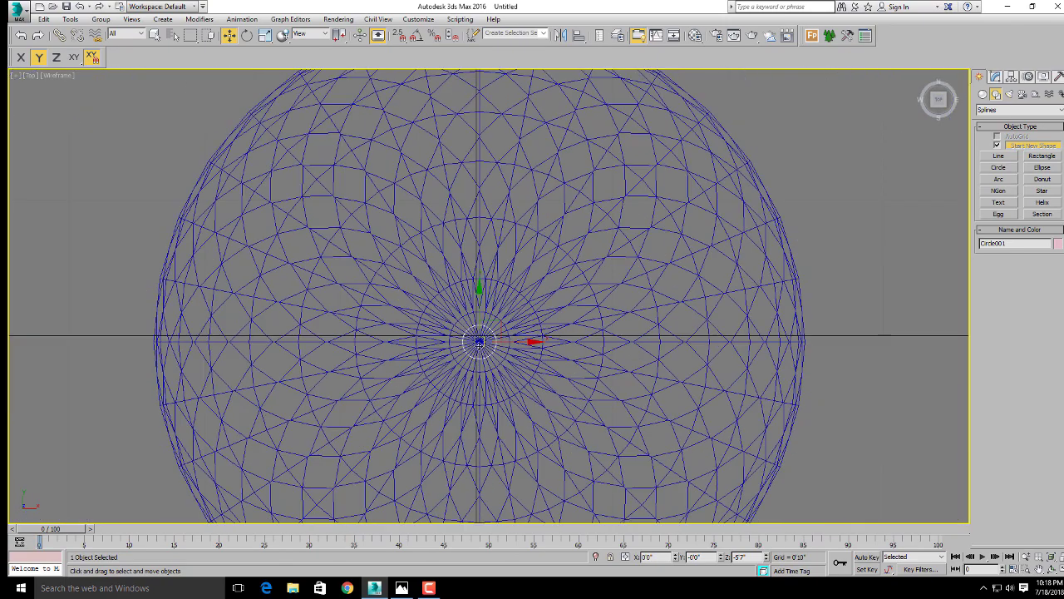
scroll(479, 345, up, 3)
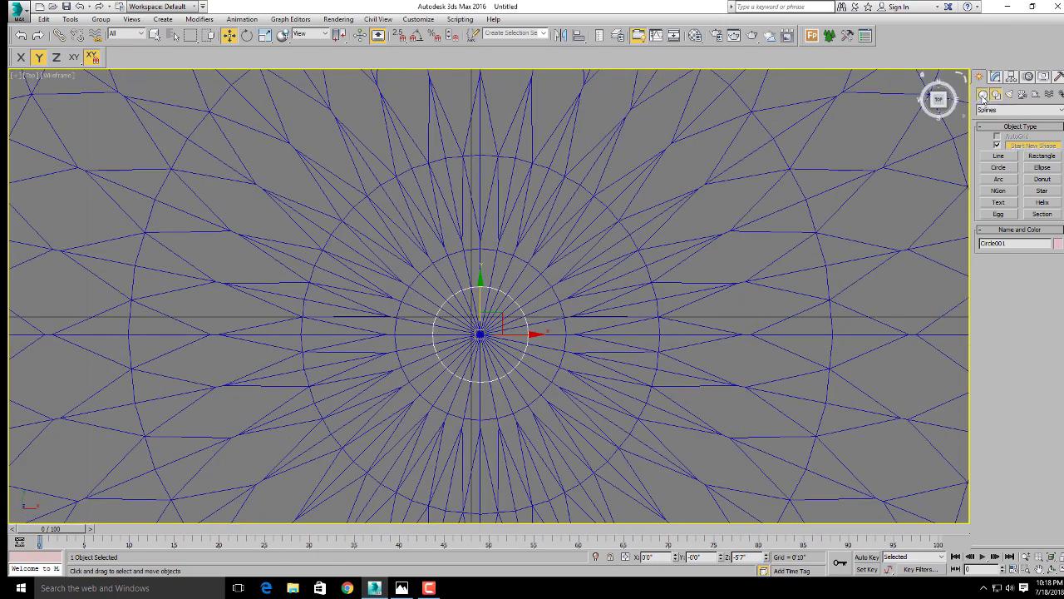
click(982, 95)
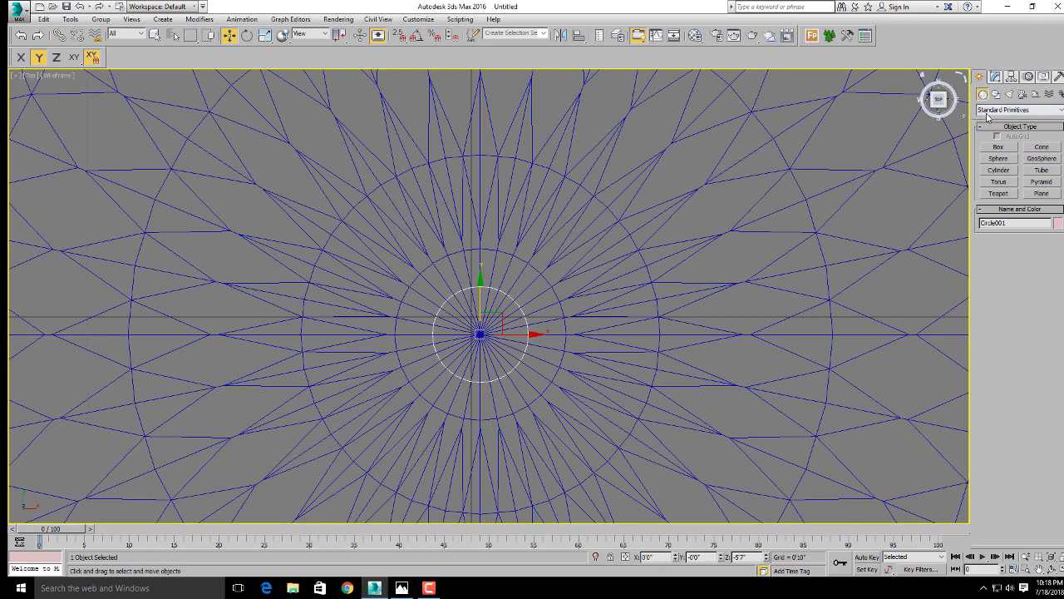
click(993, 111)
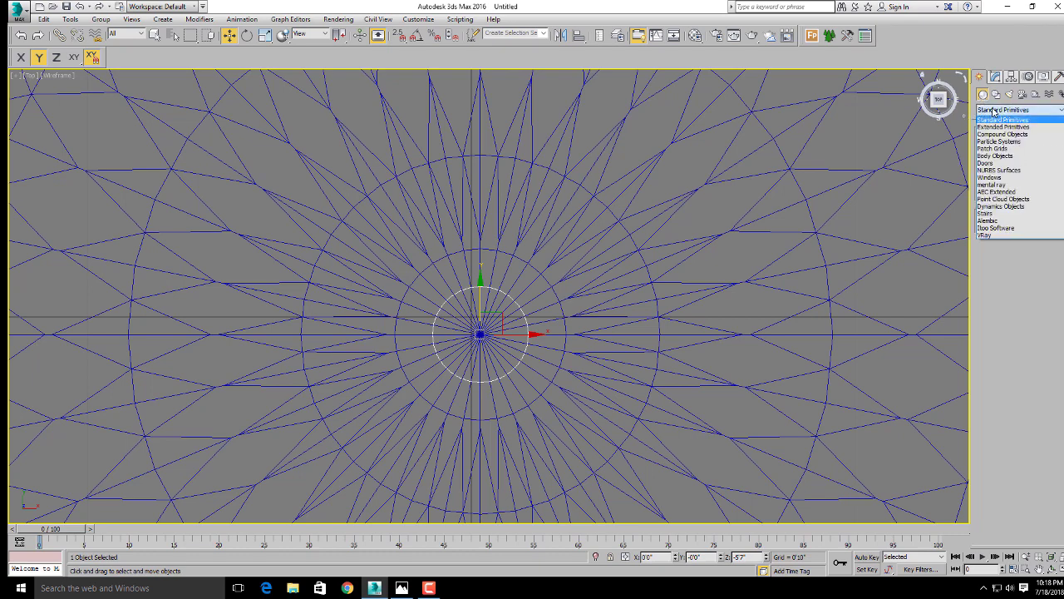
click(991, 128)
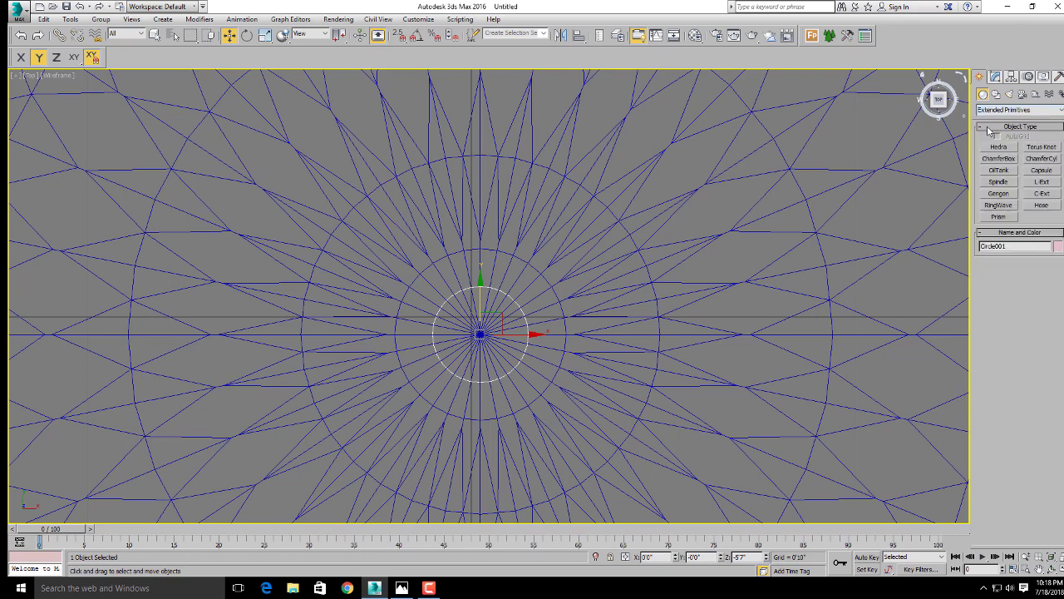
- With snapping on, draw a ChamferCyl at the lamp mesh's centre in the Top view
click(1039, 159)
scroll(407, 330, down, 5)
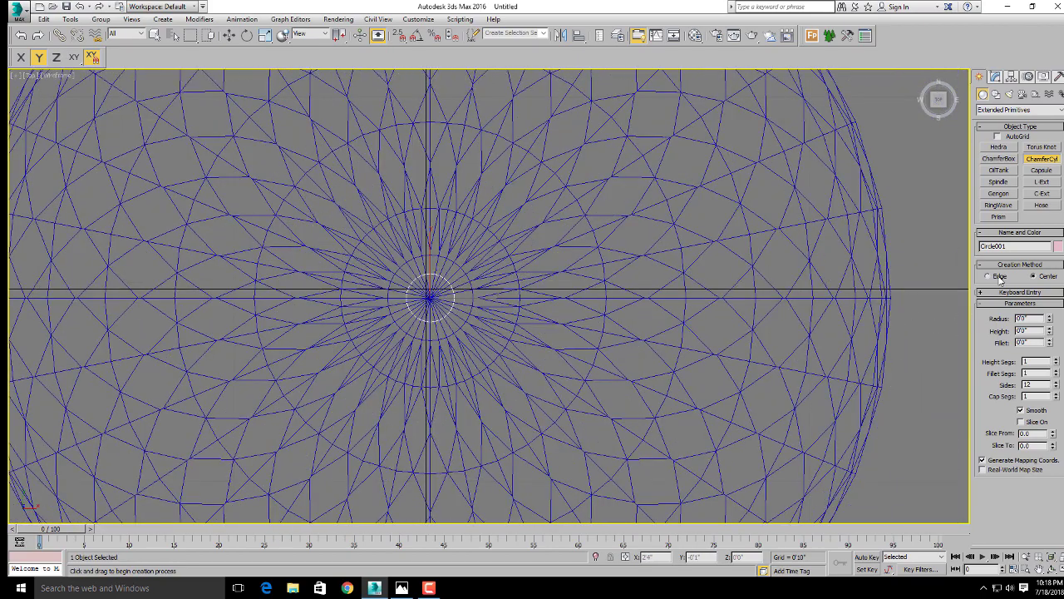
scroll(466, 360, up, 4)
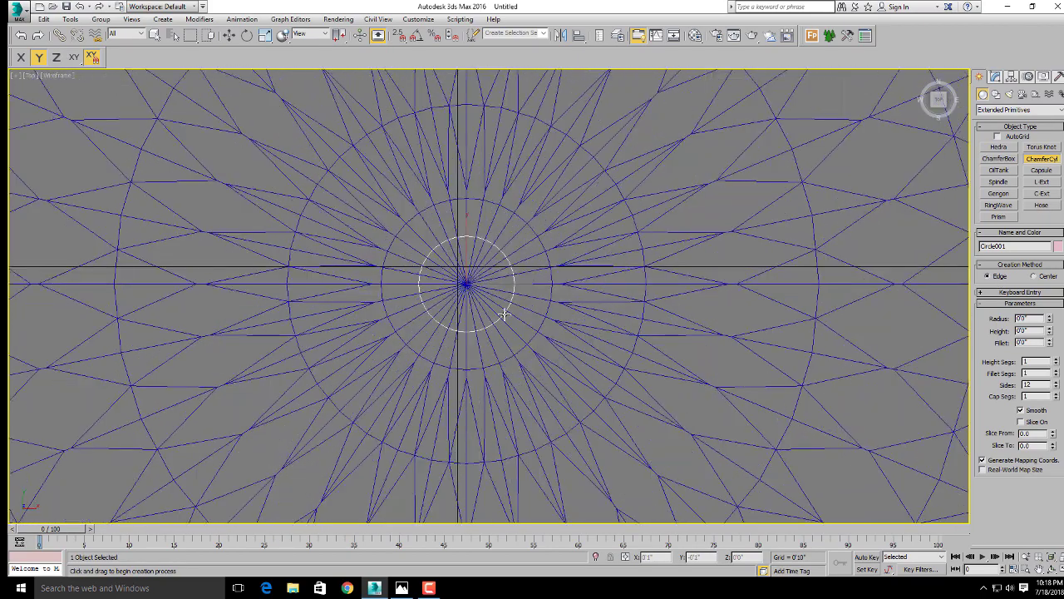
middle_drag(510, 312, 511, 344)
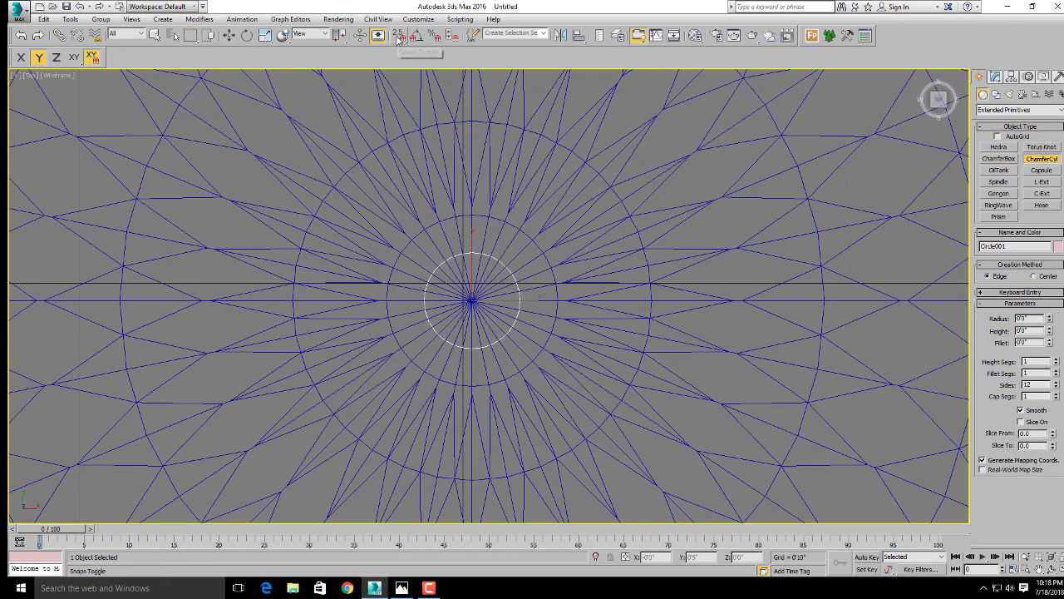
click(399, 37)
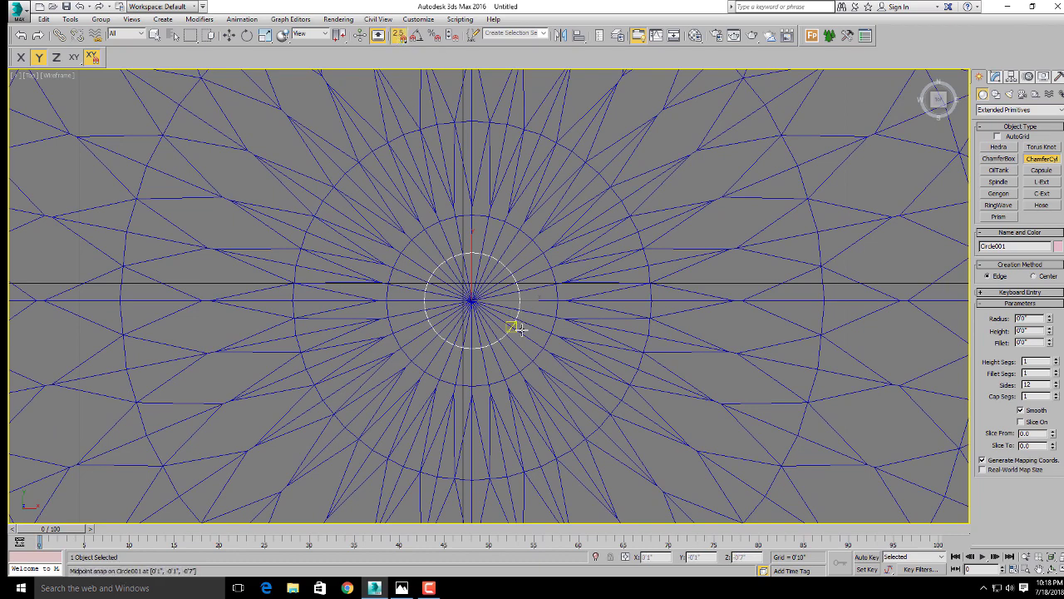
drag(472, 299, 430, 274)
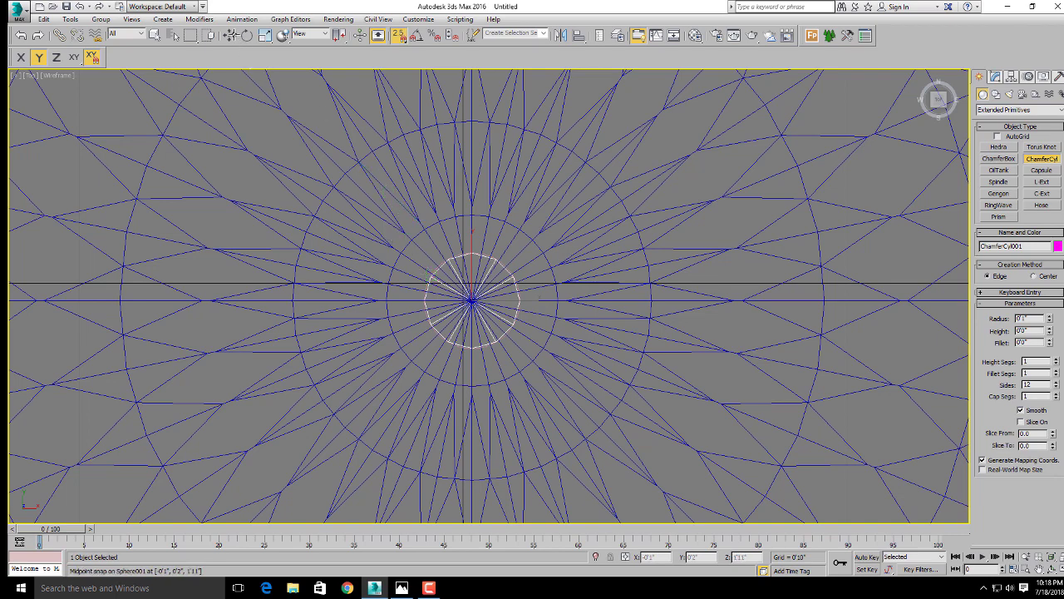
key(w)
- In the maximized Front view, move the chamfered cylinder down to the pole's bottom
key(alt+w)
right_click(612, 217)
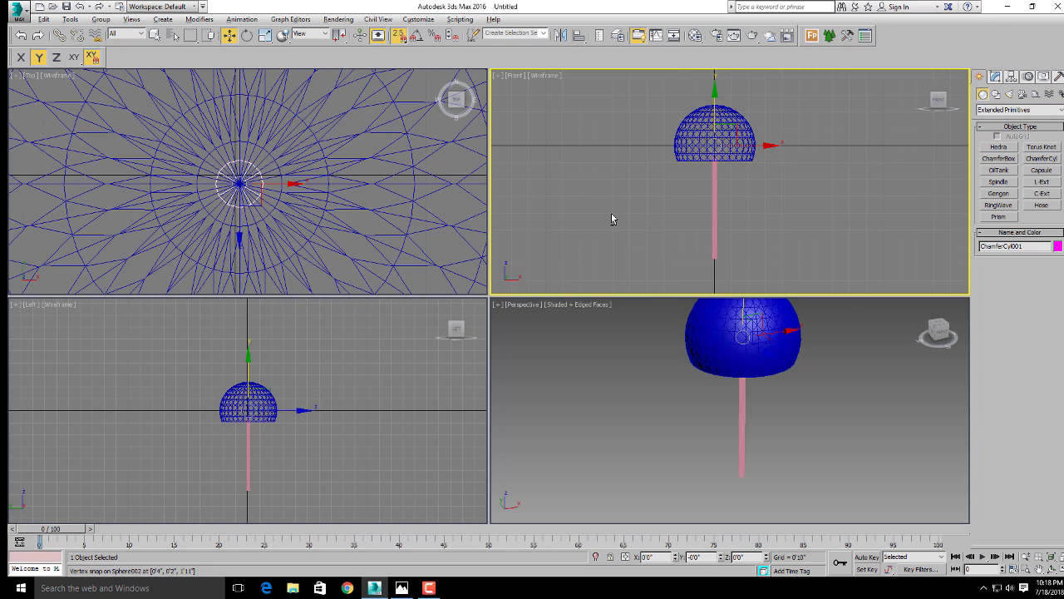
key(alt+w)
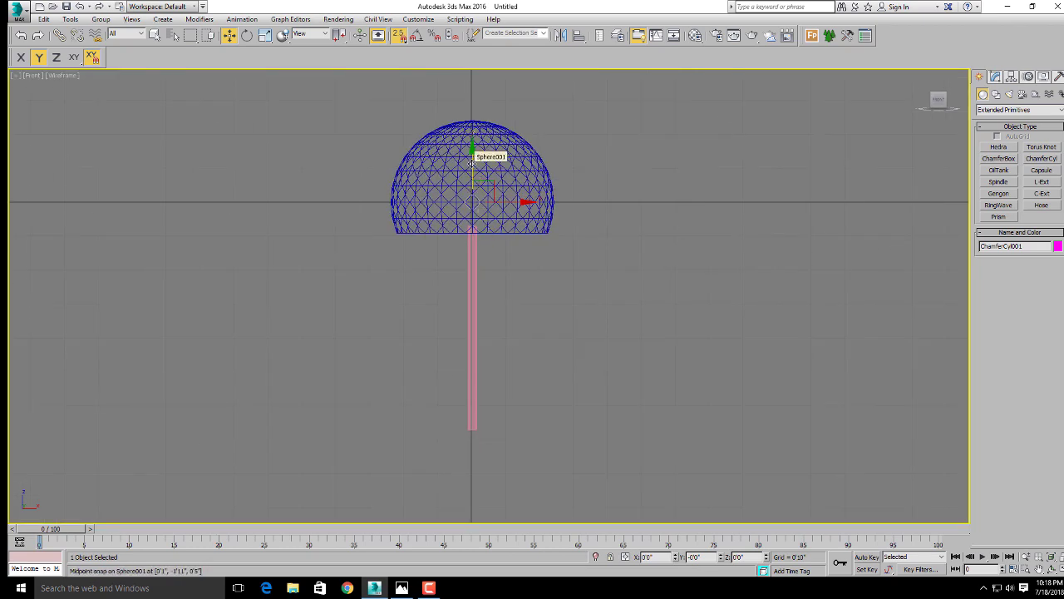
drag(471, 164, 500, 418)
scroll(500, 407, up, 5)
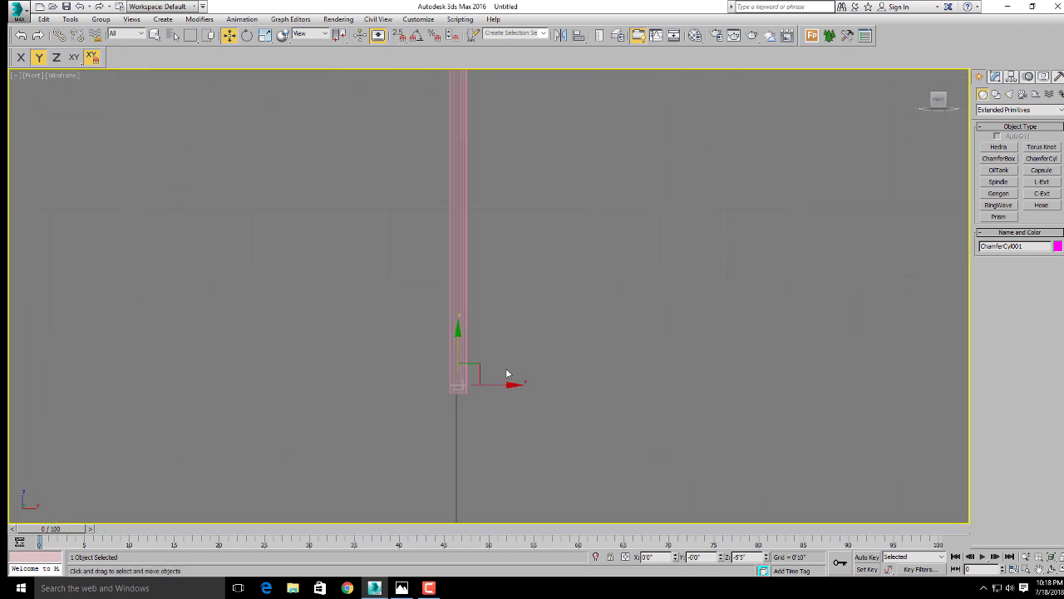
- Set the ChamferCyl's Radius to 1'0" and Height to 0'3"
click(995, 76)
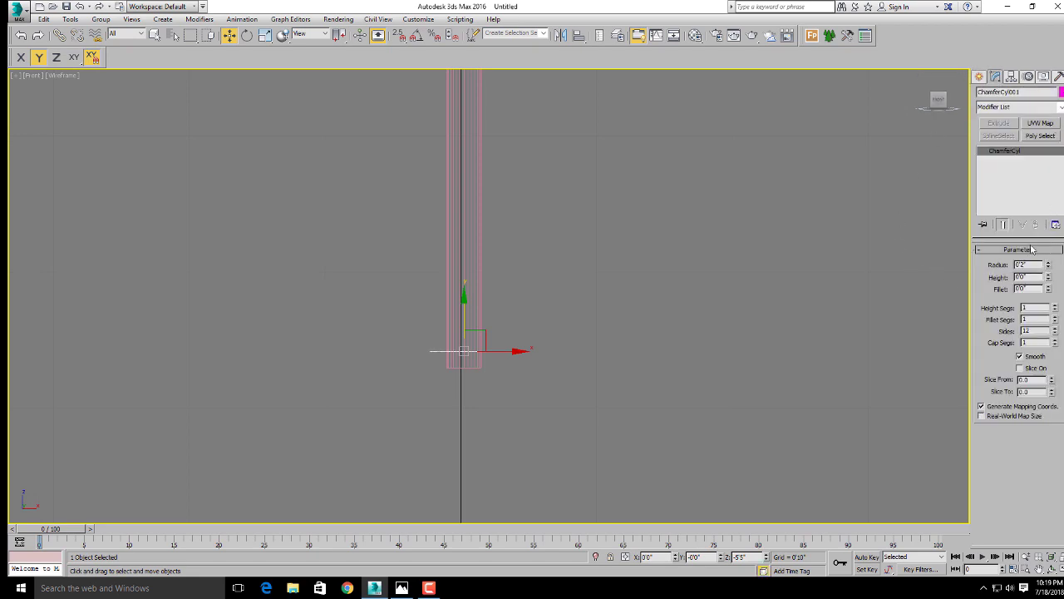
drag(1049, 285, 1053, 201)
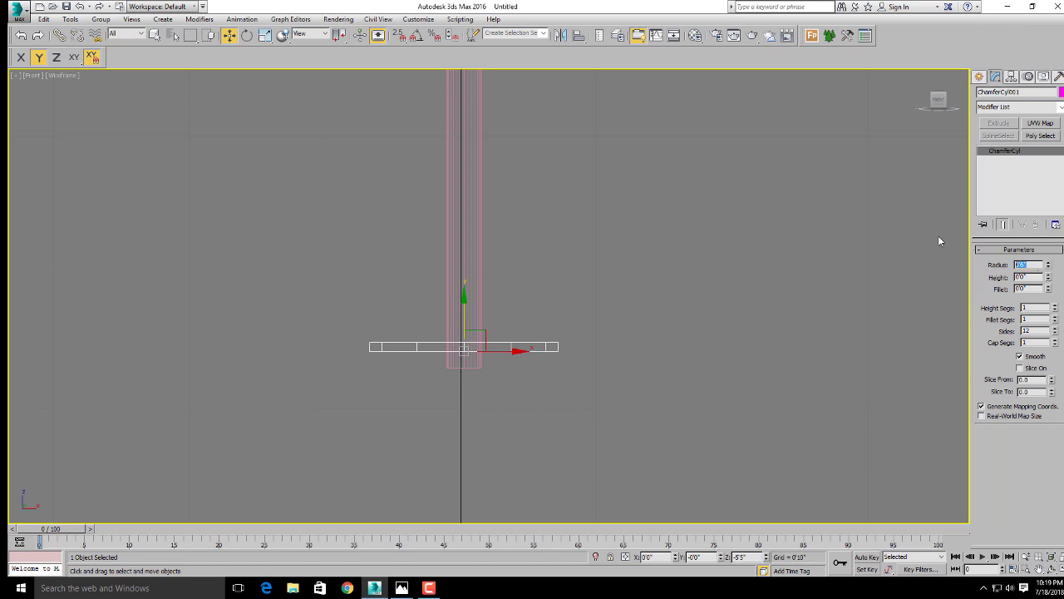
text(1)
key(Return)
scroll(696, 309, down, 4)
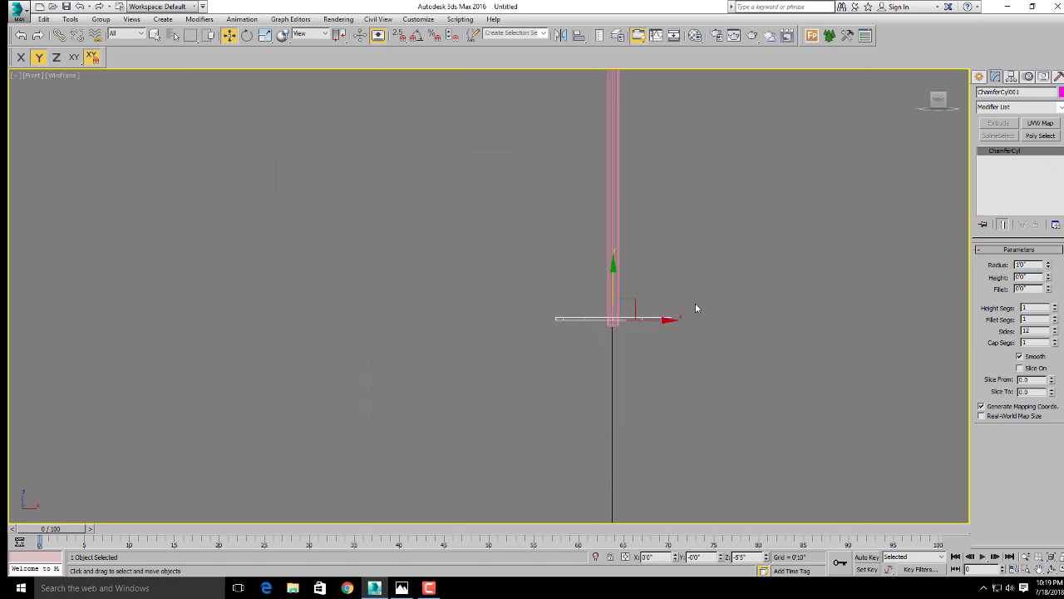
scroll(697, 308, up, 4)
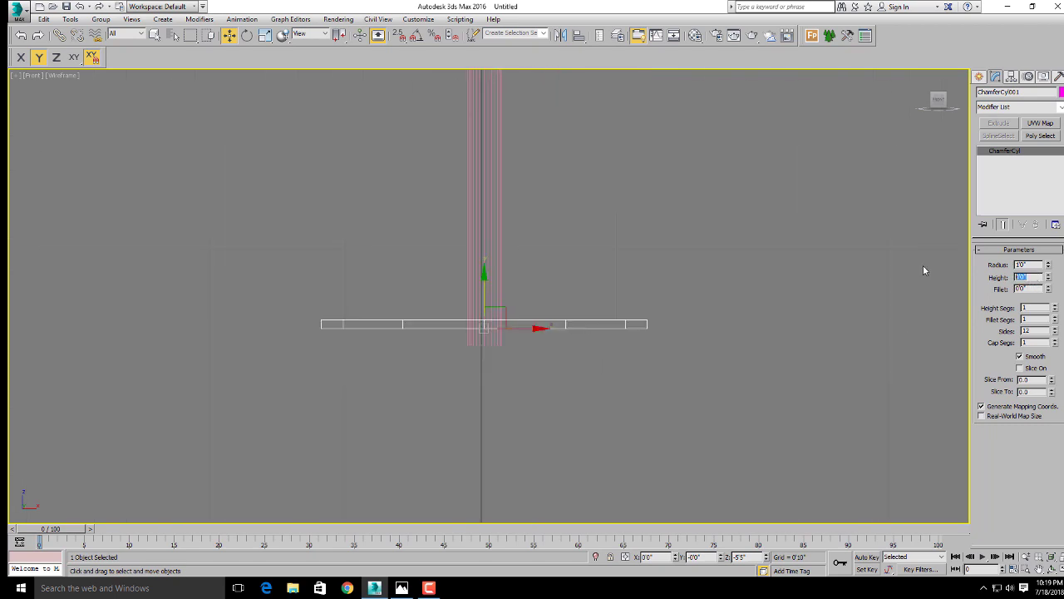
text(3)
key(Return)
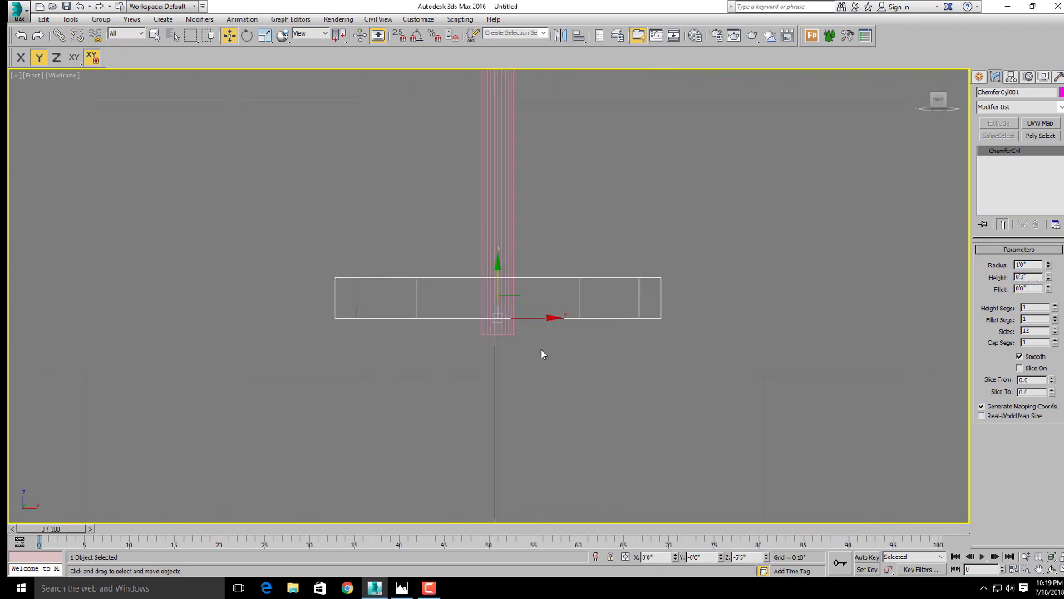
- Lower the base slightly under the pole and view it in Perspective
drag(501, 283, 518, 338)
scroll(518, 339, down, 5)
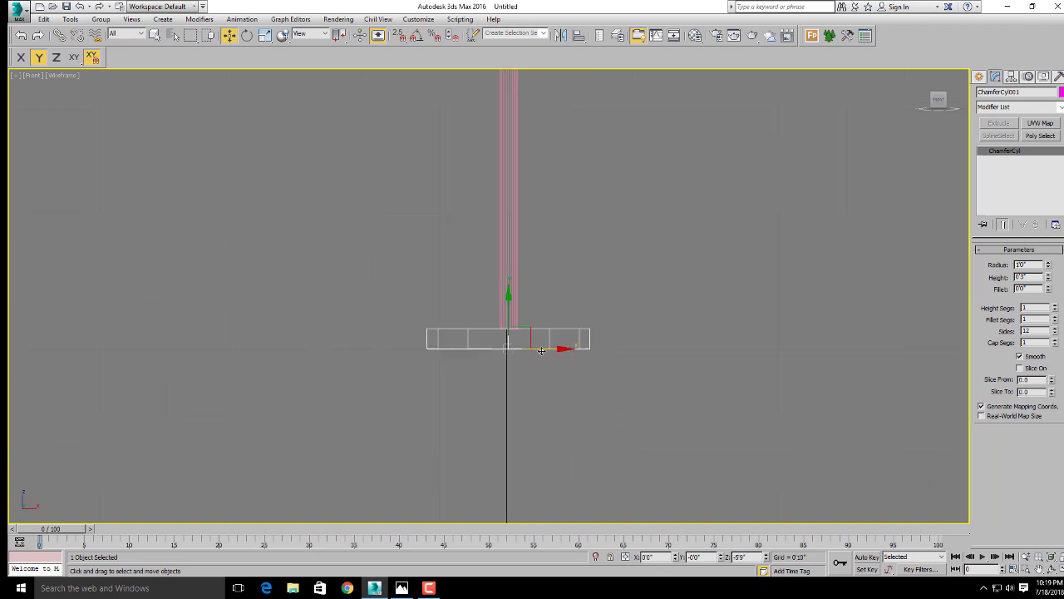
key(alt+w)
key(alt+w)
- Round the base with more sides and Fillet Segs raised to 4, hiding edge lines with F4
key(z)
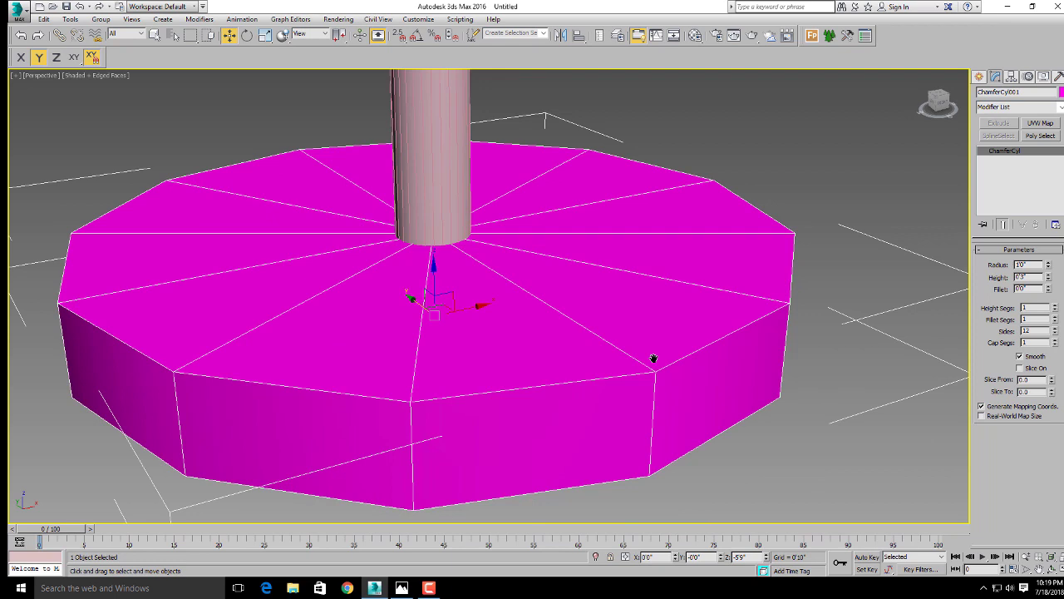
scroll(755, 322, down, 3)
scroll(755, 323, up, 4)
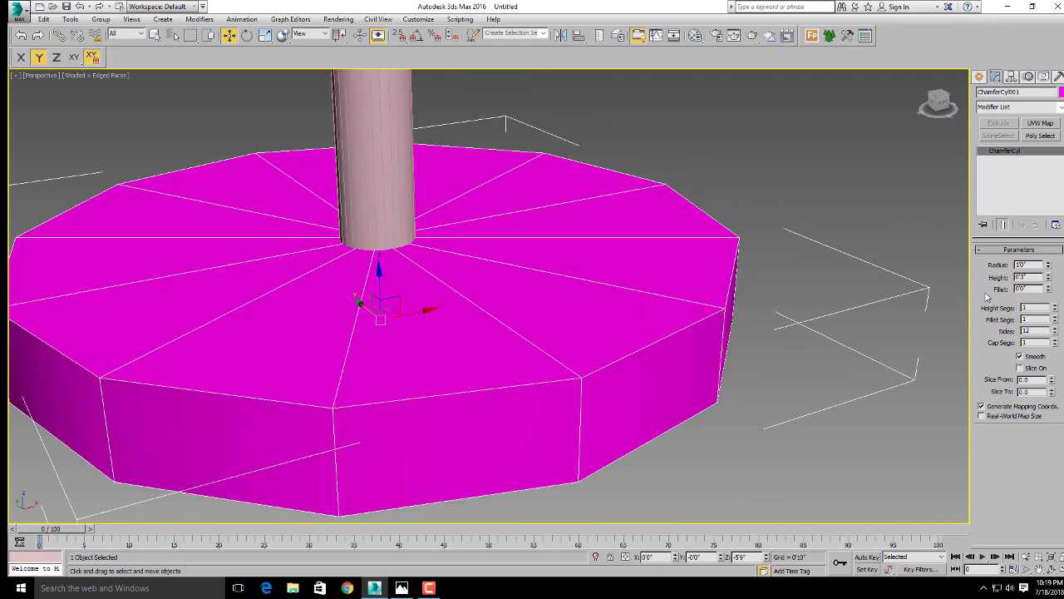
drag(1048, 289, 1035, 266)
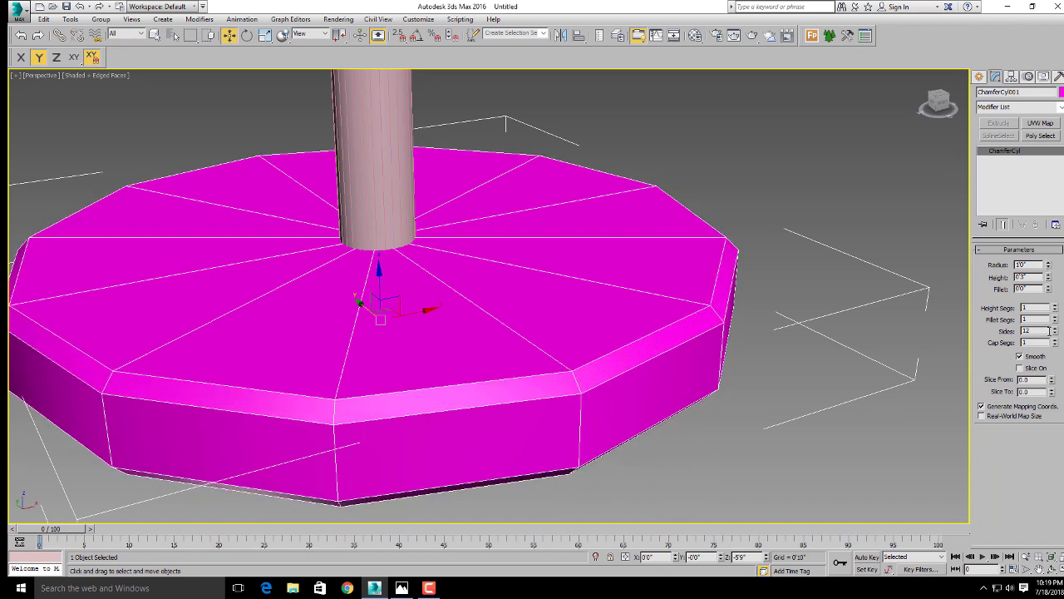
key(Return)
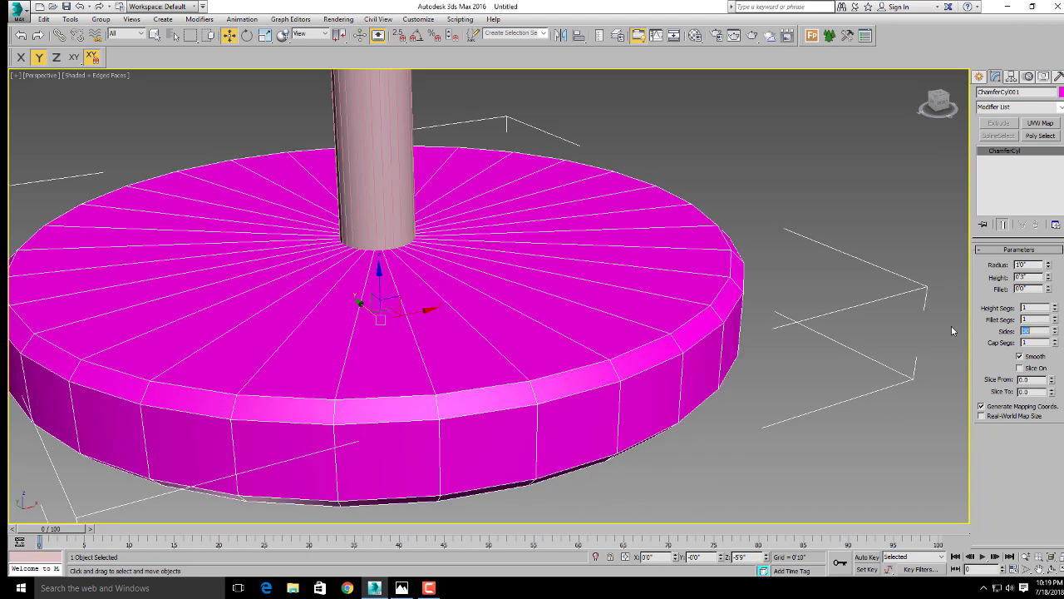
click(1056, 319)
click(1056, 319)
click(1056, 319)
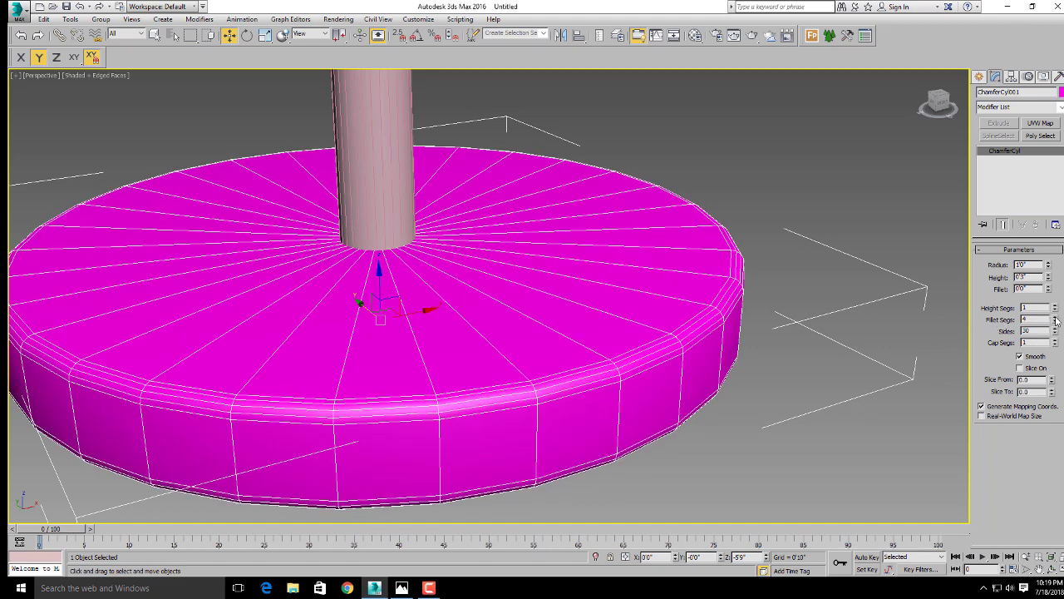
click(1056, 318)
key(F4)
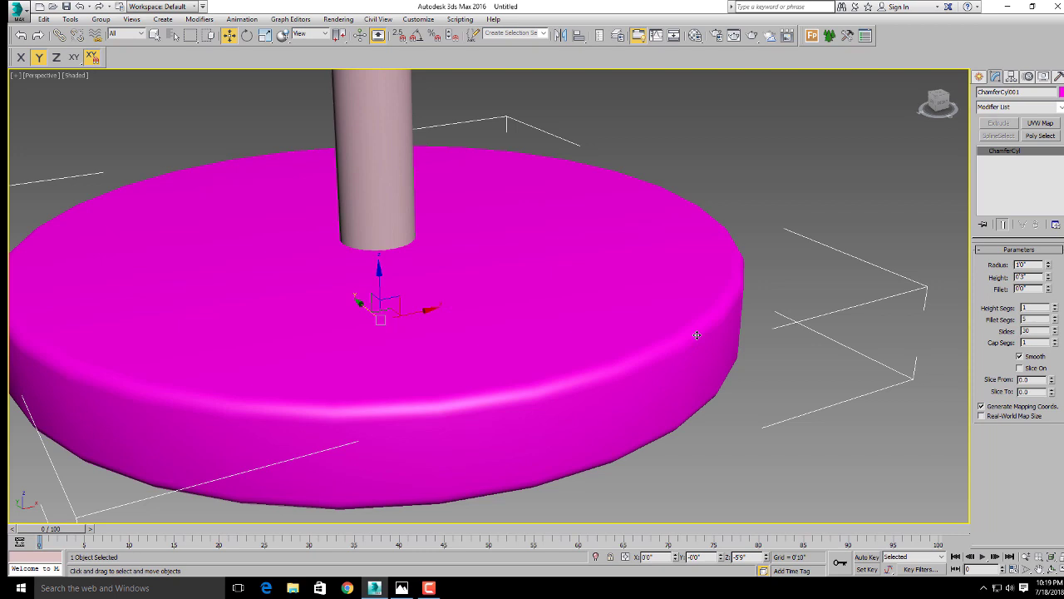
scroll(697, 333, down, 10)
alt+middle_drag(697, 326, 585, 368)
- Region-select both dome shells forming the shade in the Front view
click(585, 270)
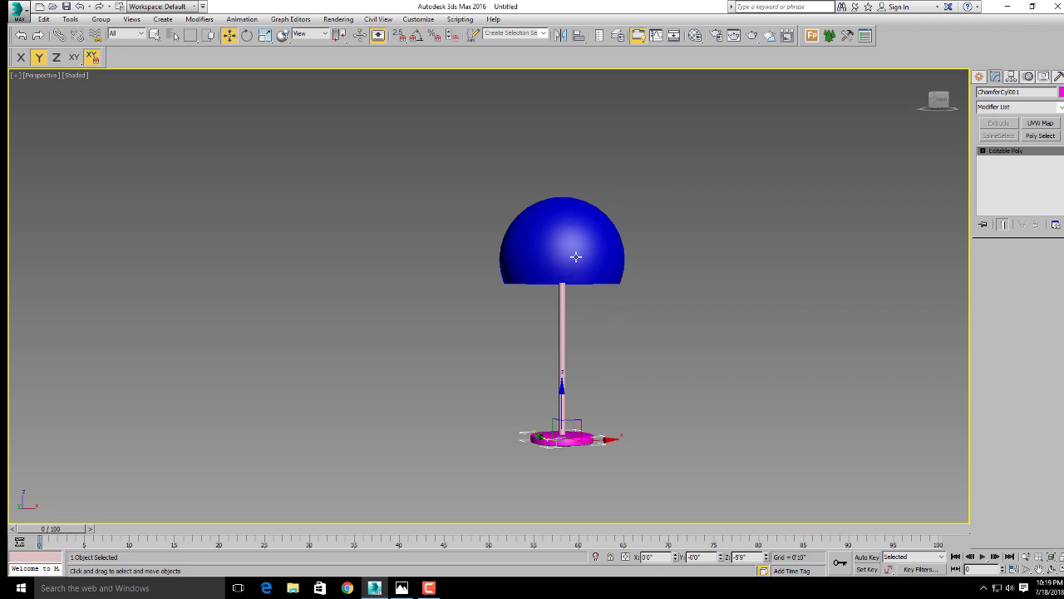
key(alt+w)
right_click(602, 245)
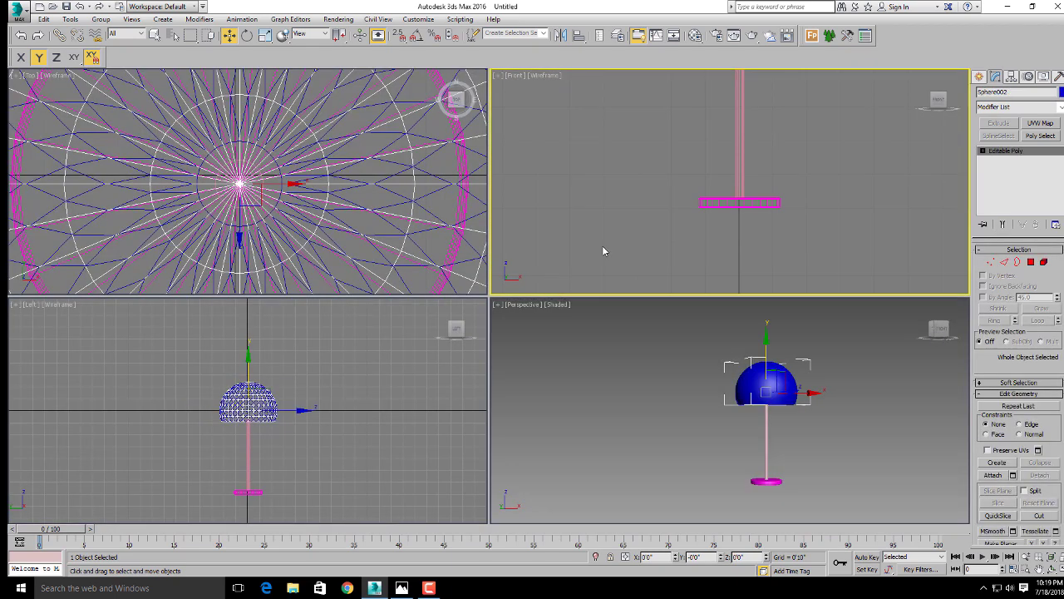
key(z)
scroll(602, 247, down, 2)
key(alt+w)
click(691, 271)
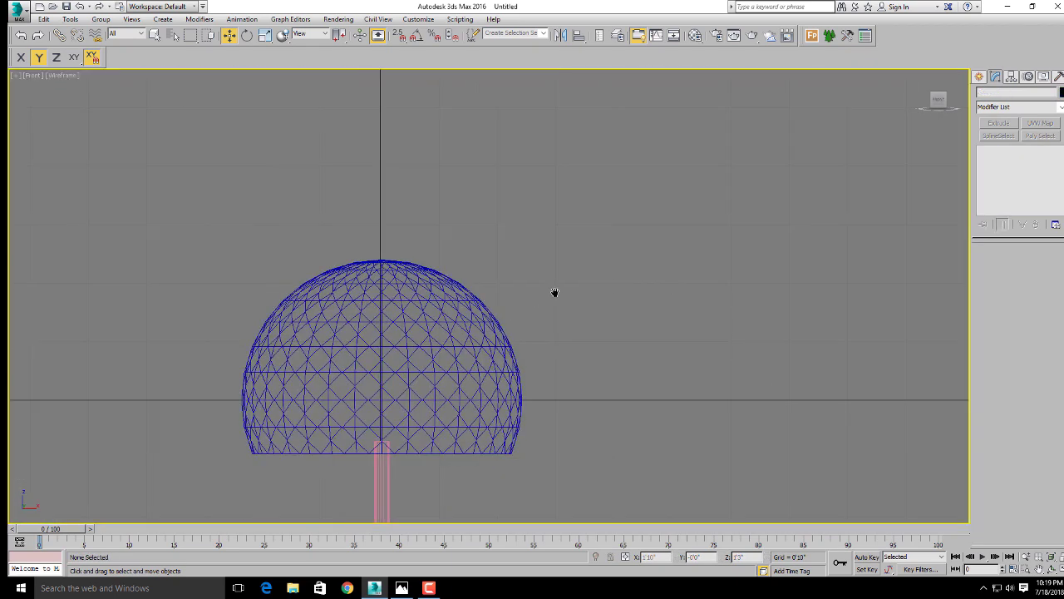
drag(606, 231, 357, 274)
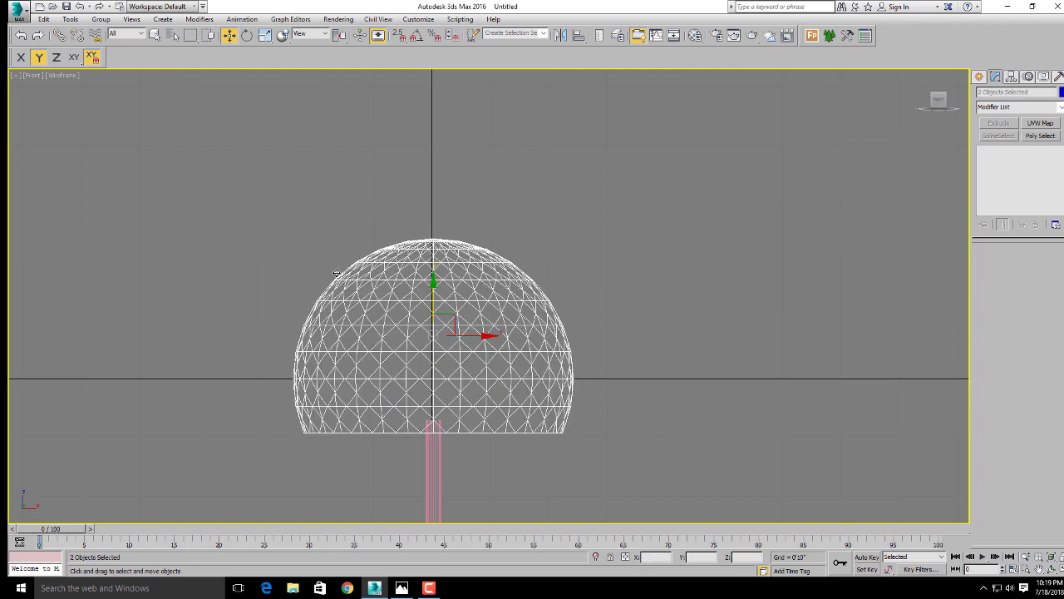
key(alt+w)
key(alt+w)
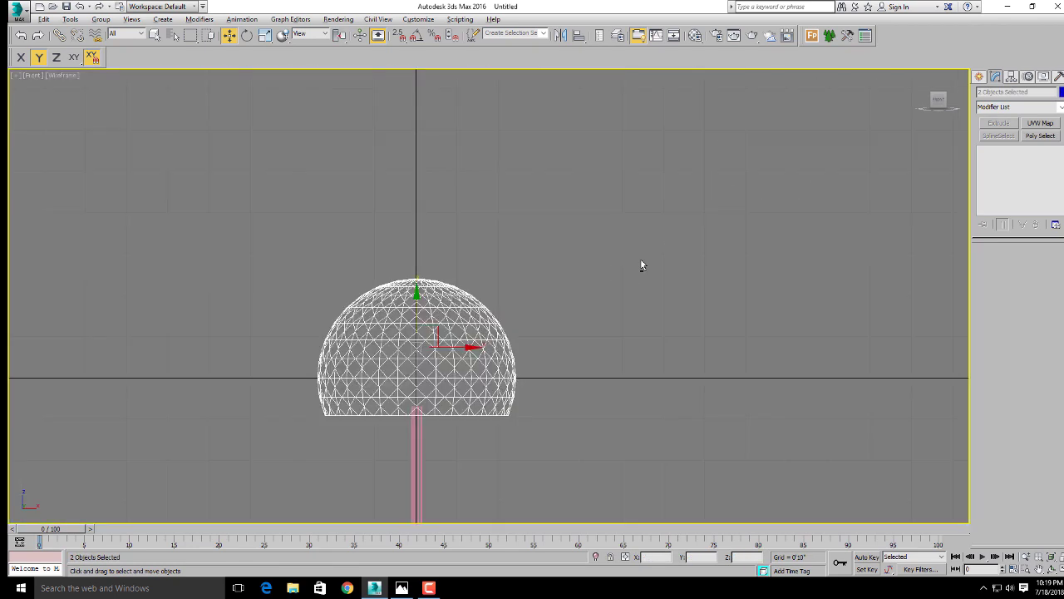
- Non-uniformly scale the shade to 145% along Y, then view it in Perspective
click(266, 37)
scroll(570, 319, down, 6)
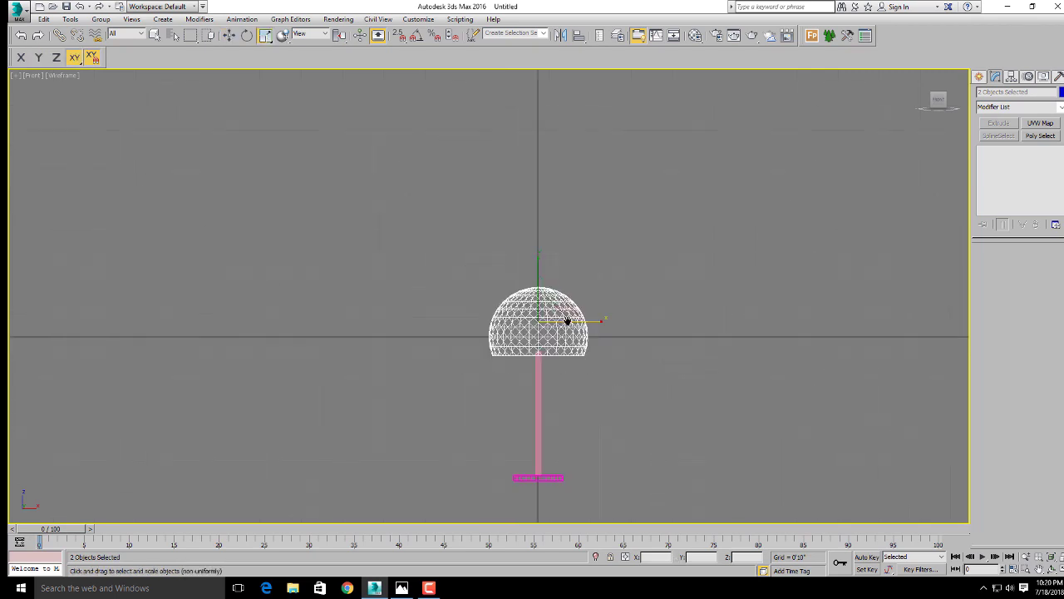
scroll(553, 332, up, 4)
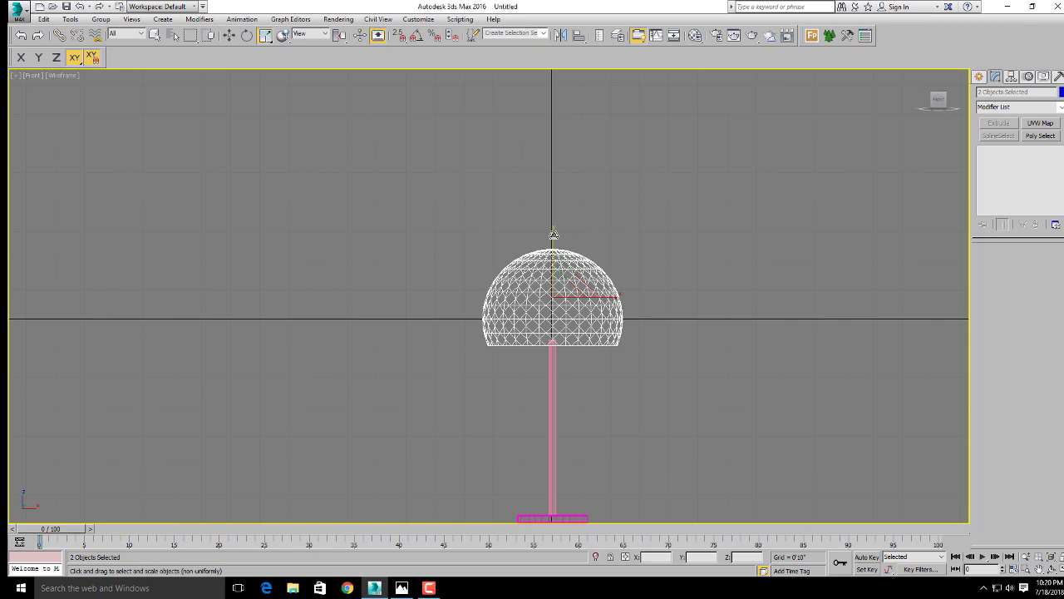
scroll(553, 236, up, 1)
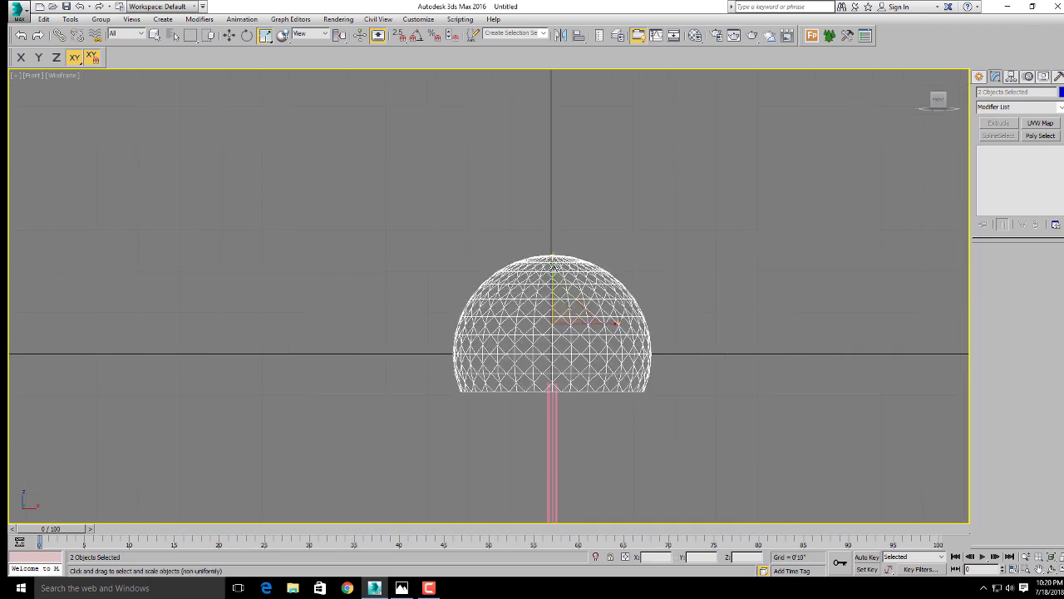
drag(554, 265, 555, 250)
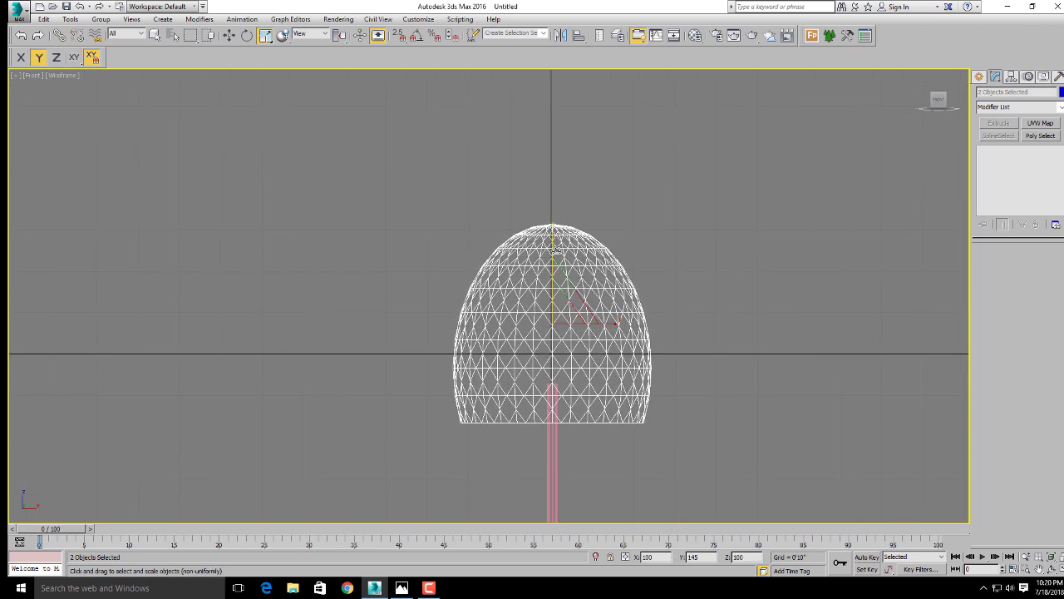
key(alt+w)
middle_click(598, 362)
key(alt+w)
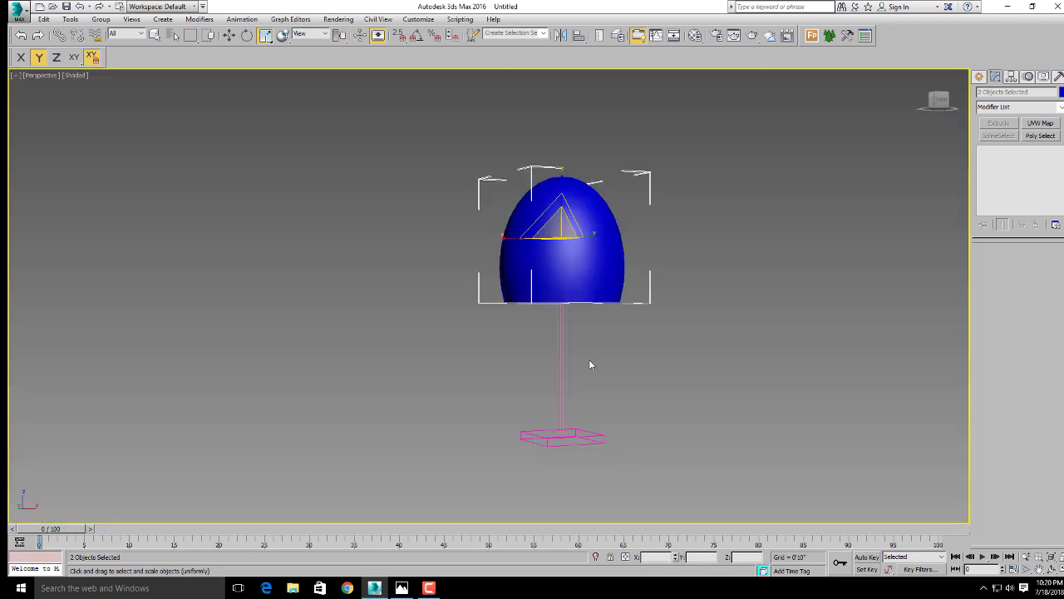
scroll(589, 364, down, 3)
scroll(585, 354, up, 4)
- In the maximized Front view, uniformly scale the shade down to 67%
scroll(574, 362, up, 1)
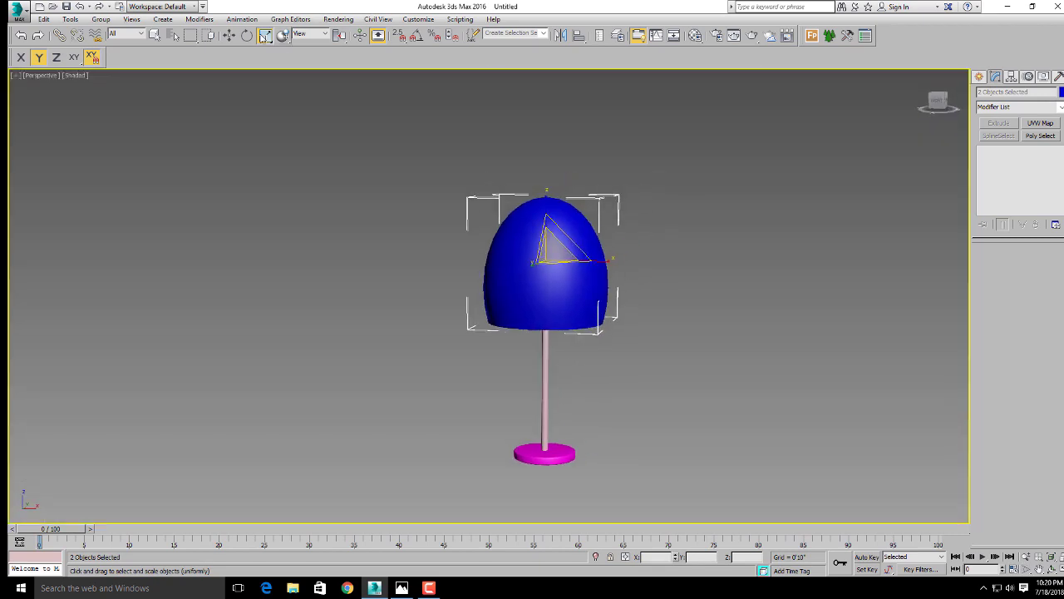
click(229, 35)
alt+middle_drag(614, 351, 596, 373)
key(alt+w)
middle_click(619, 256)
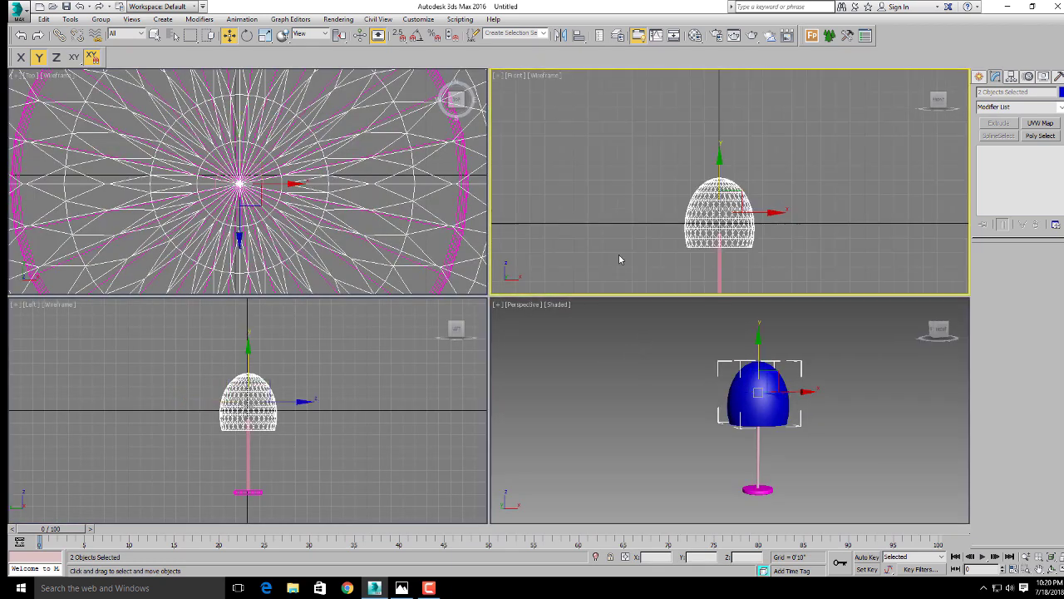
key(alt+w)
scroll(546, 361, down, 3)
scroll(549, 289, up, 3)
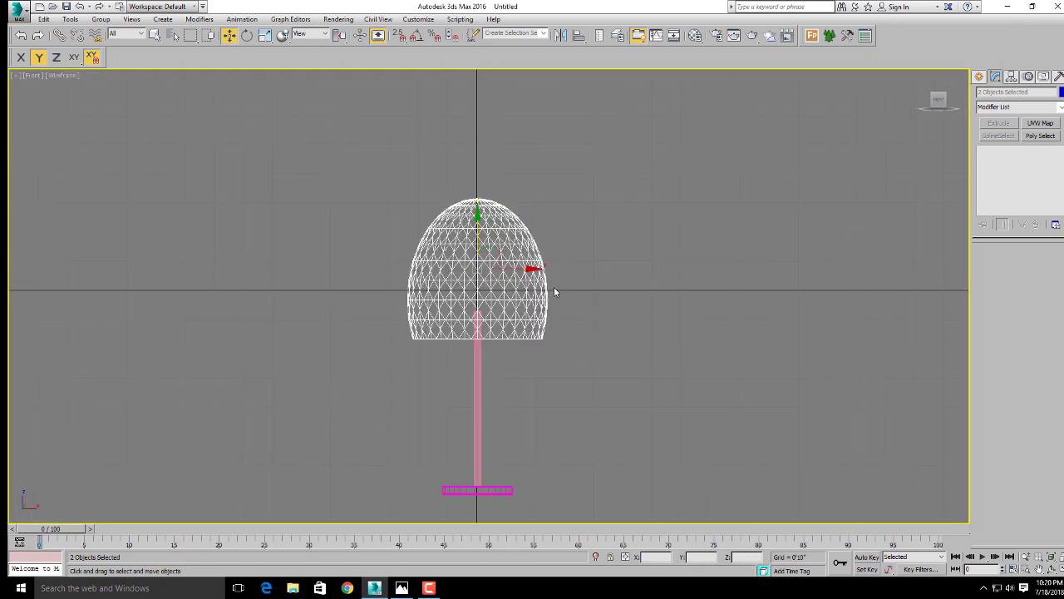
click(264, 36)
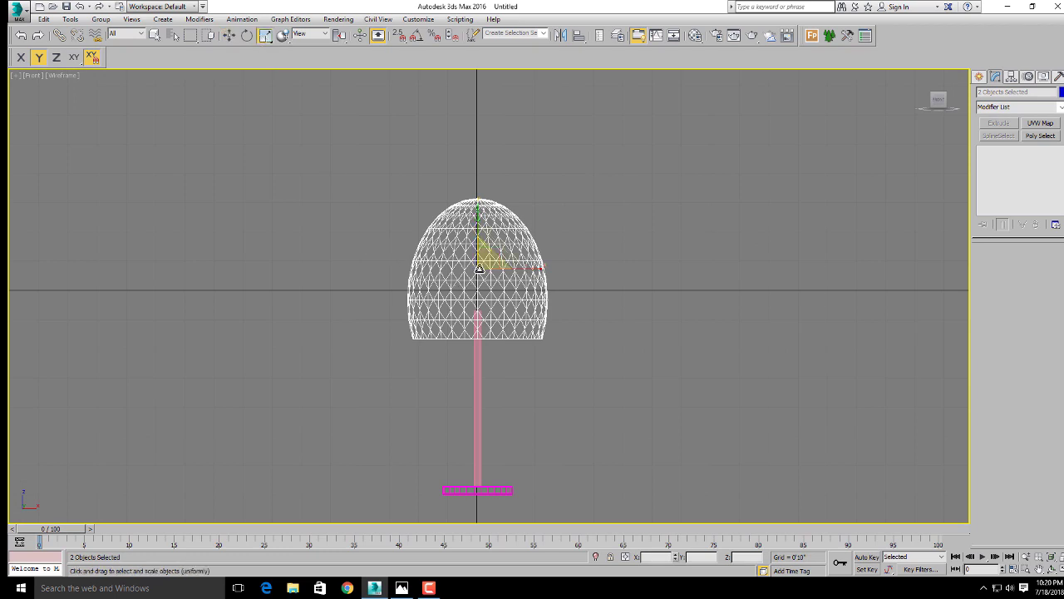
drag(480, 269, 471, 291)
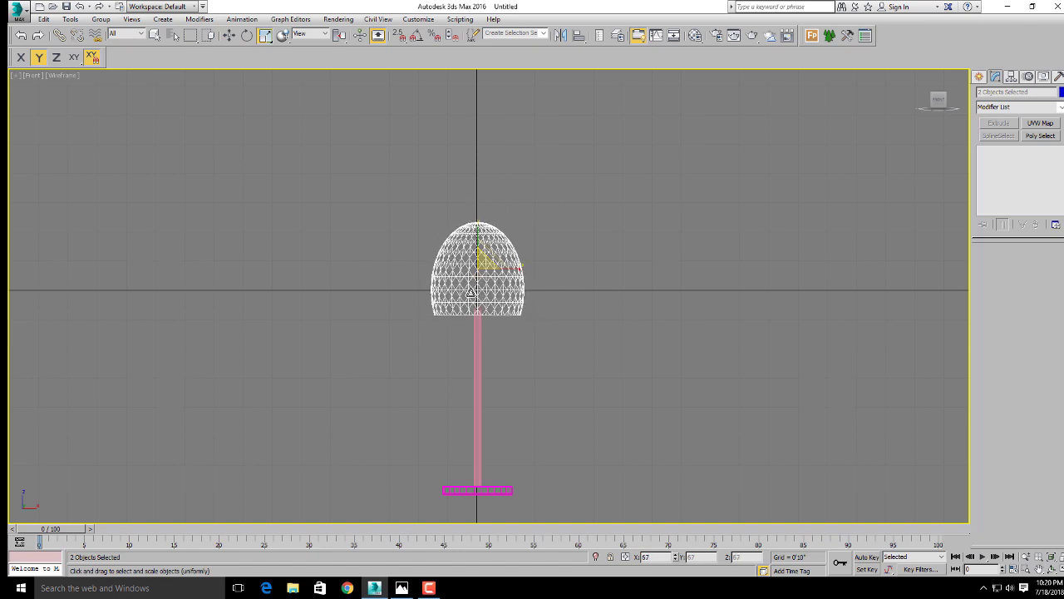
- Orbit the maximized Perspective view down to an eye-level view of the lamp
click(229, 35)
scroll(500, 324, up, 3)
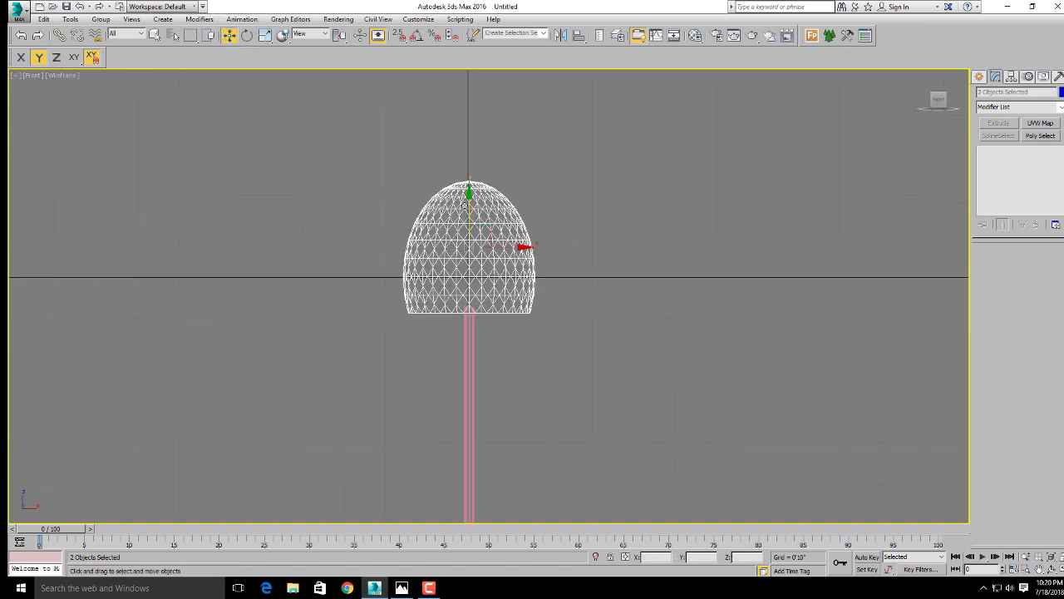
scroll(518, 349, down, 3)
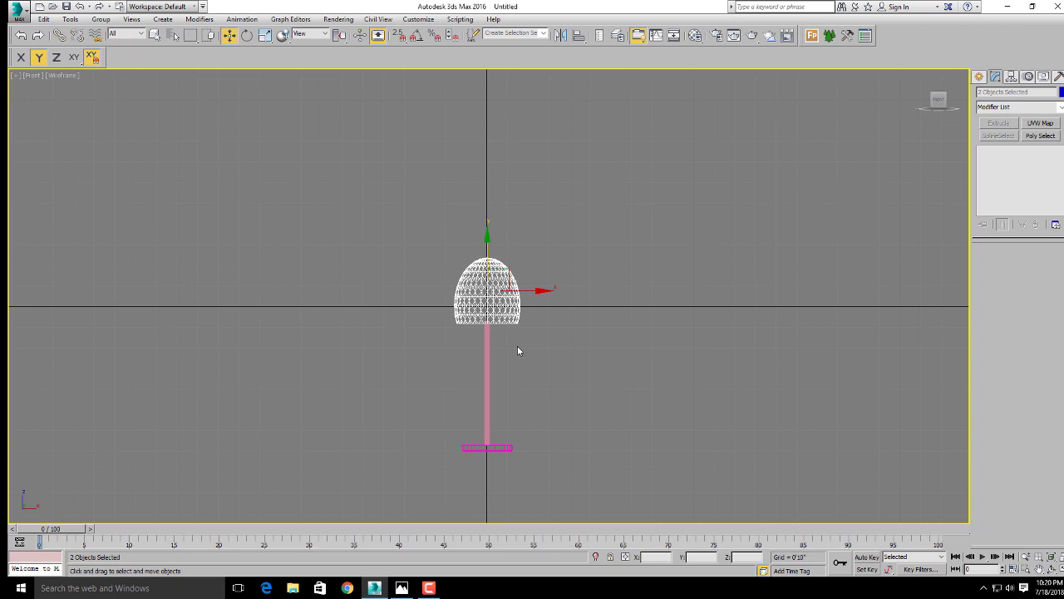
scroll(531, 358, up, 1)
key(alt+w)
right_click(639, 406)
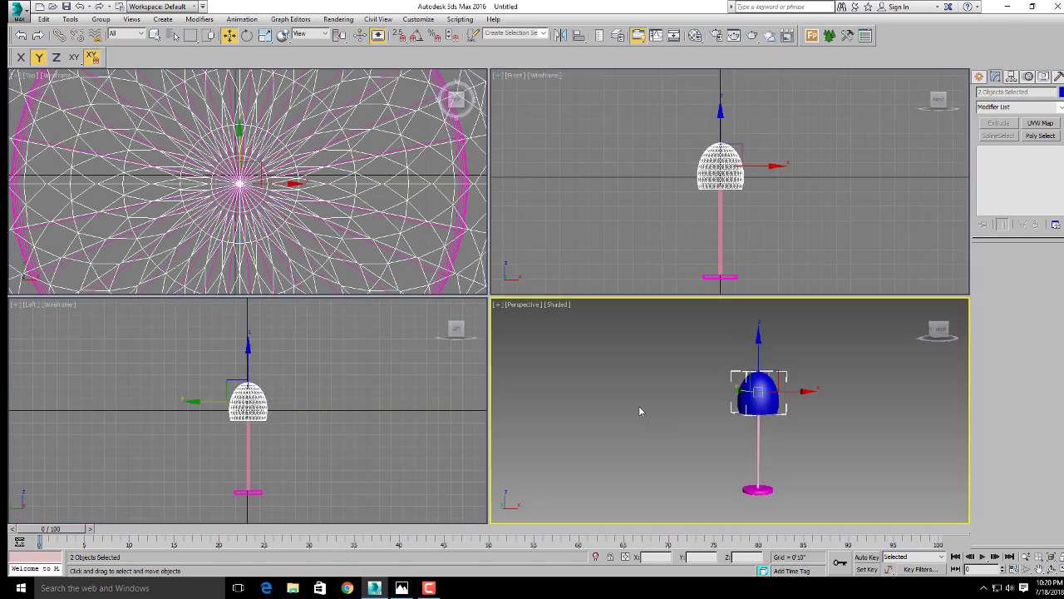
key(alt+w)
alt+middle_drag(540, 431, 467, 342)
scroll(547, 399, up, 3)
scroll(515, 275, up, 5)
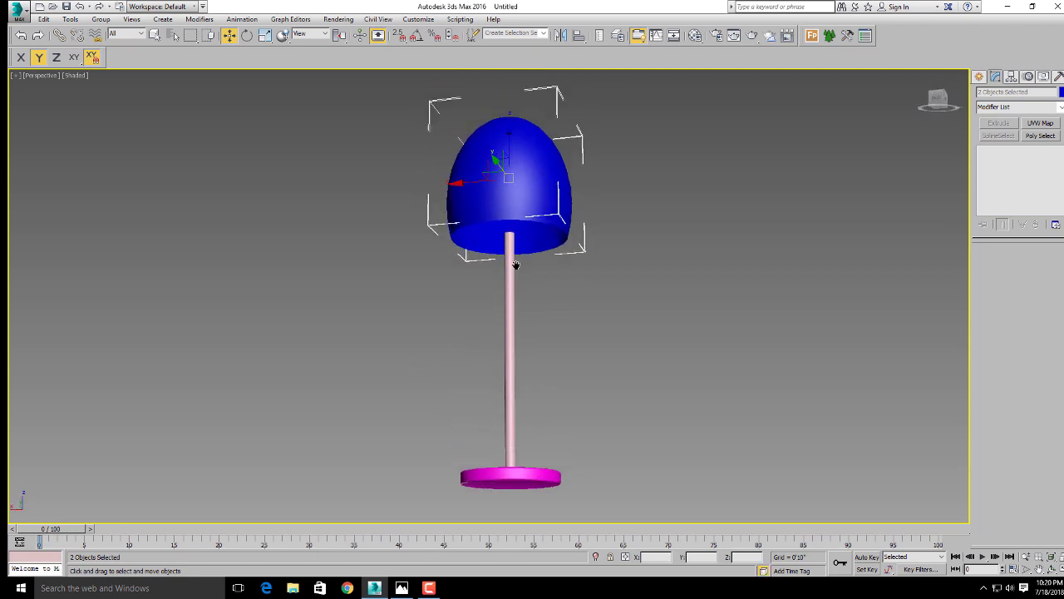
- Select the pole's extruded circle and frame it in the maximized Front view
click(545, 301)
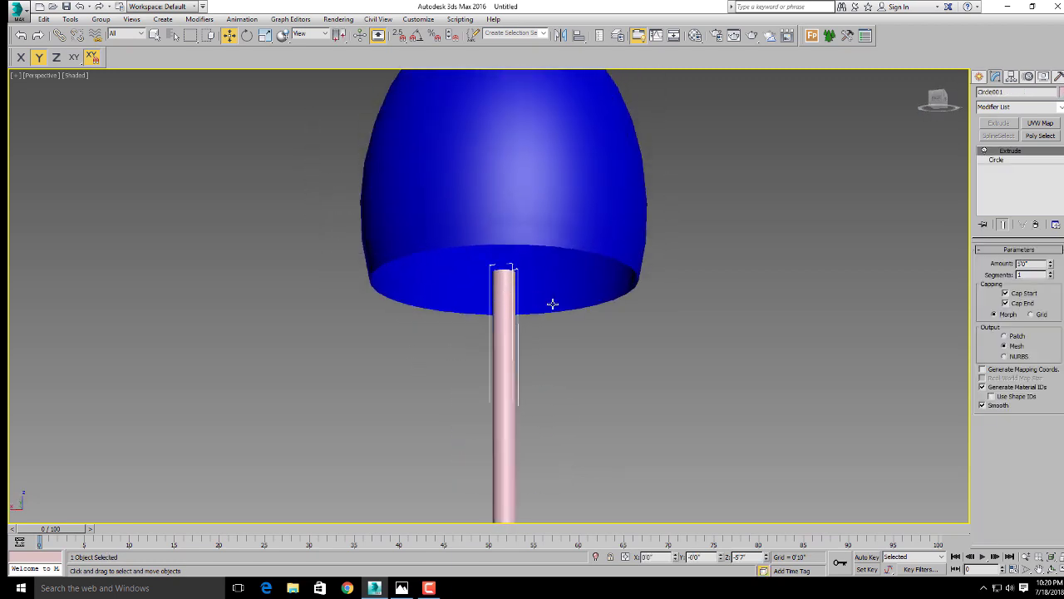
key(alt+w)
scroll(328, 259, down, 3)
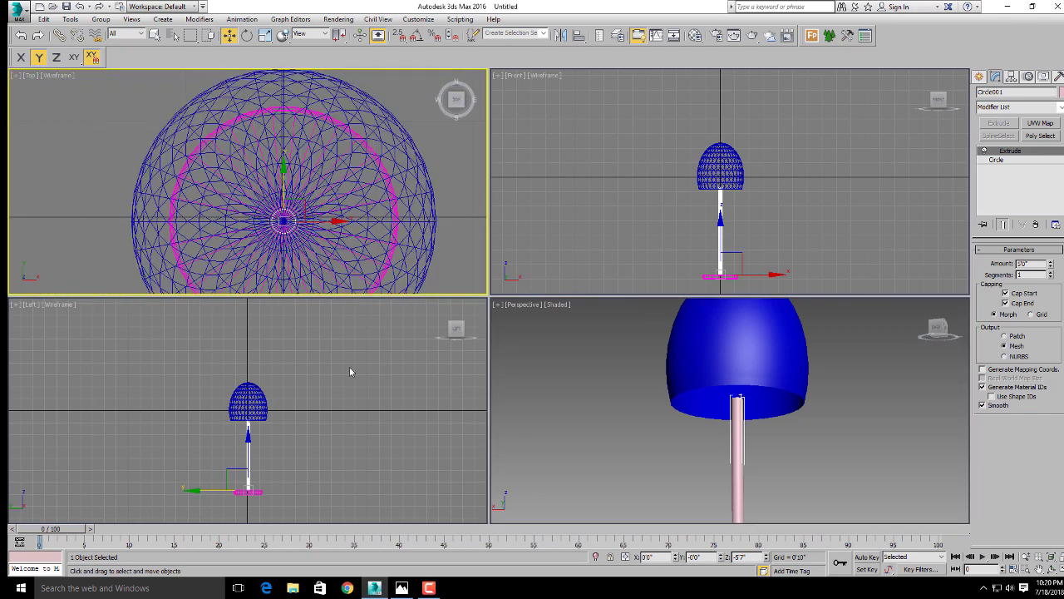
middle_click(569, 259)
key(alt+w)
key(z)
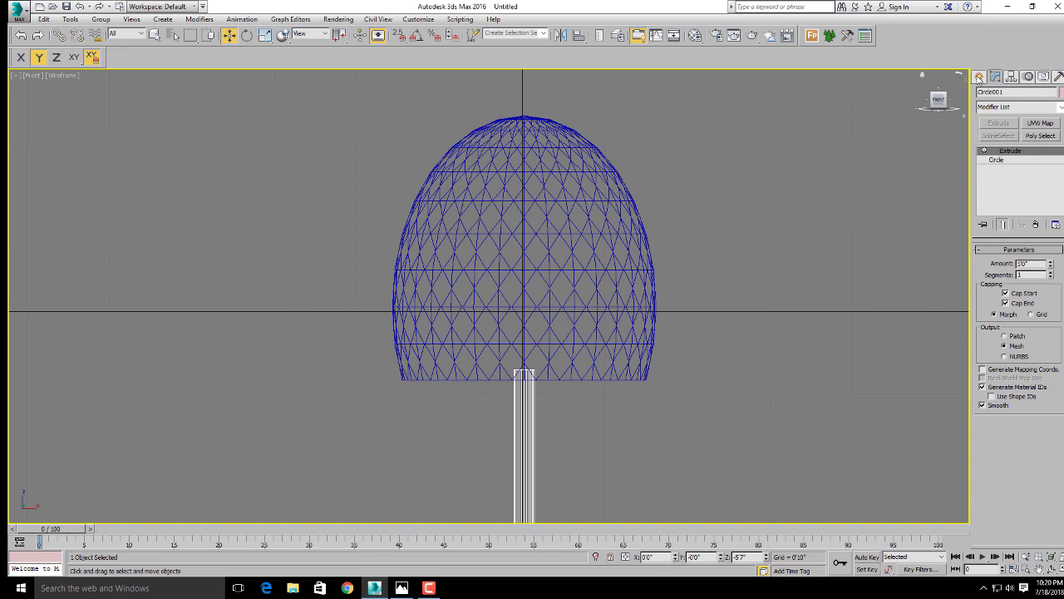
- Draw a V-shaped line from the shade's left edge down to the pole top and up to the right edge
click(980, 76)
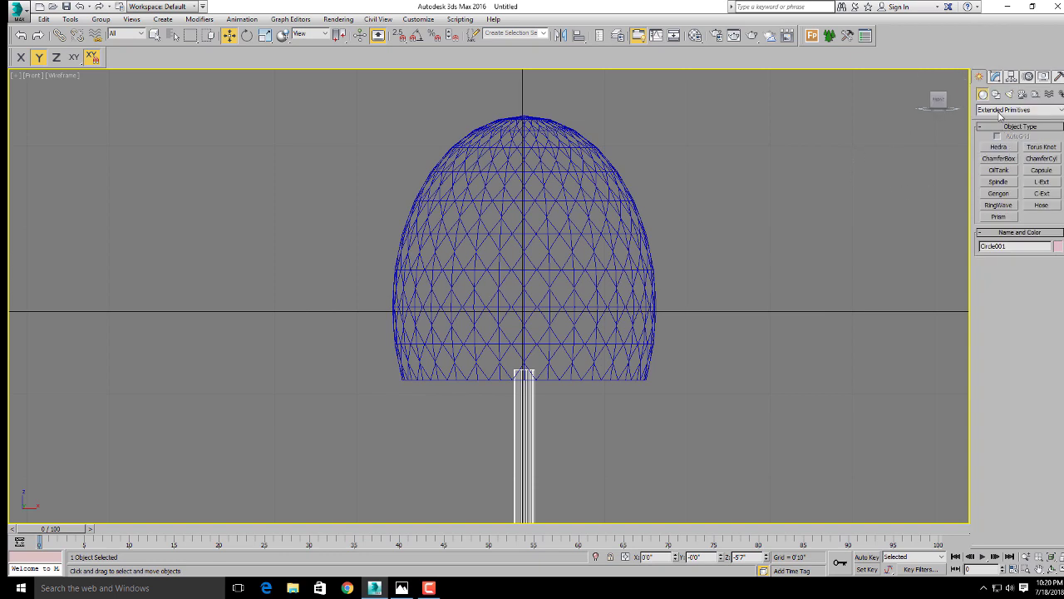
click(996, 94)
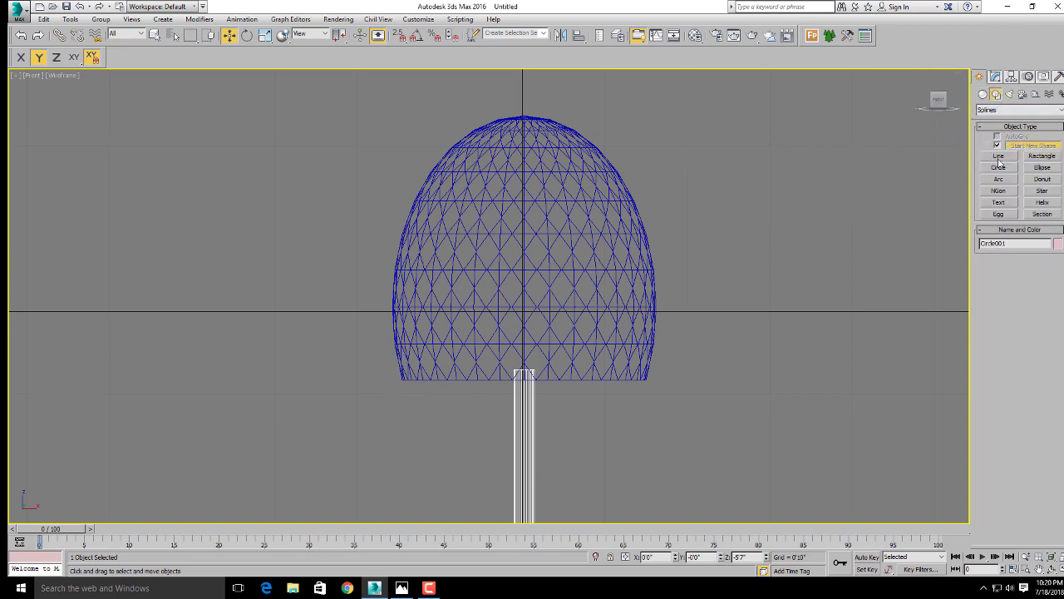
click(998, 156)
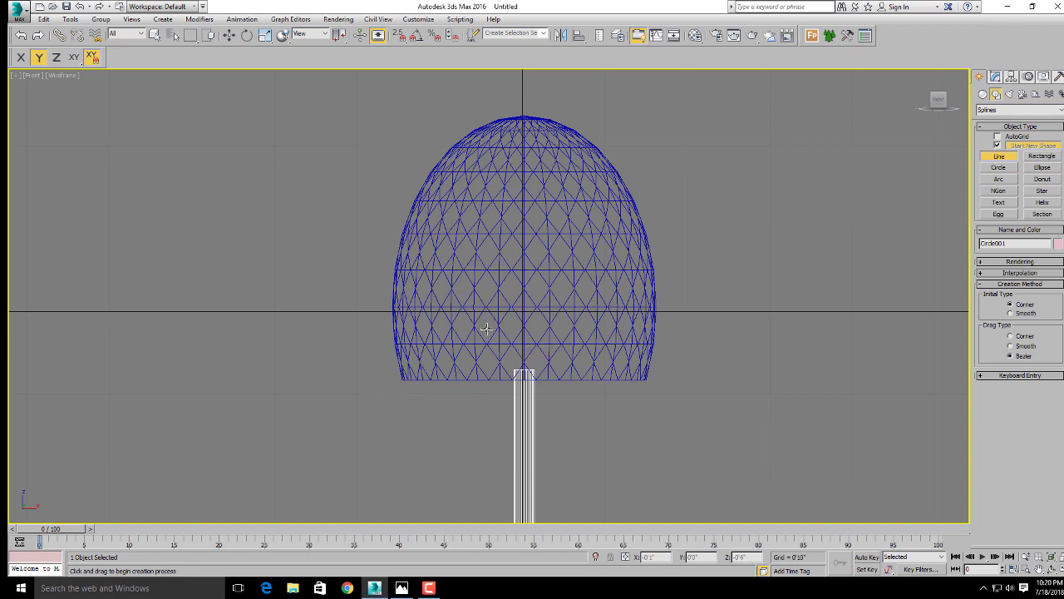
click(403, 265)
click(524, 369)
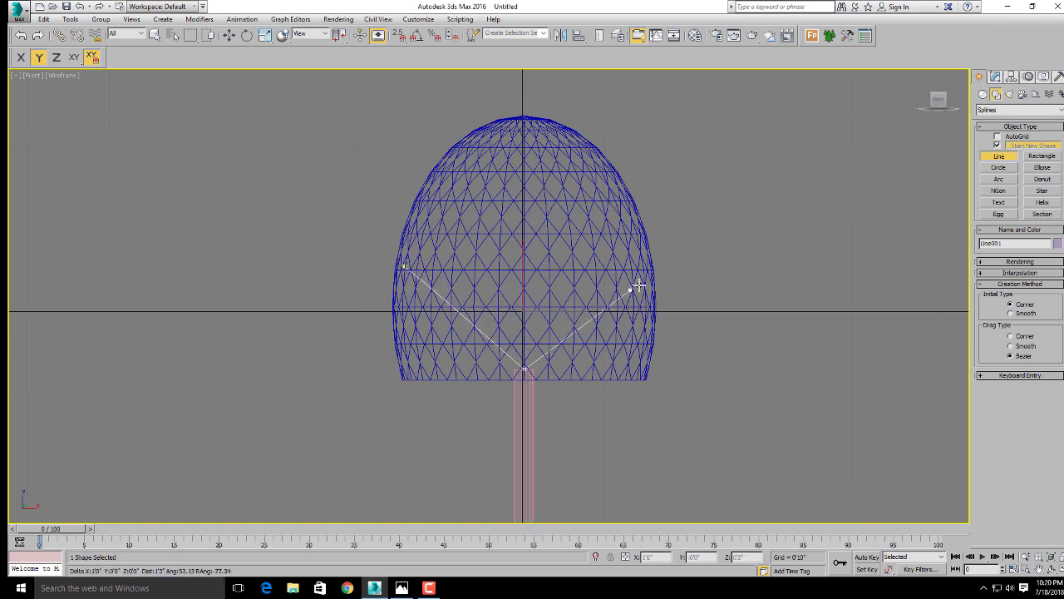
click(647, 272)
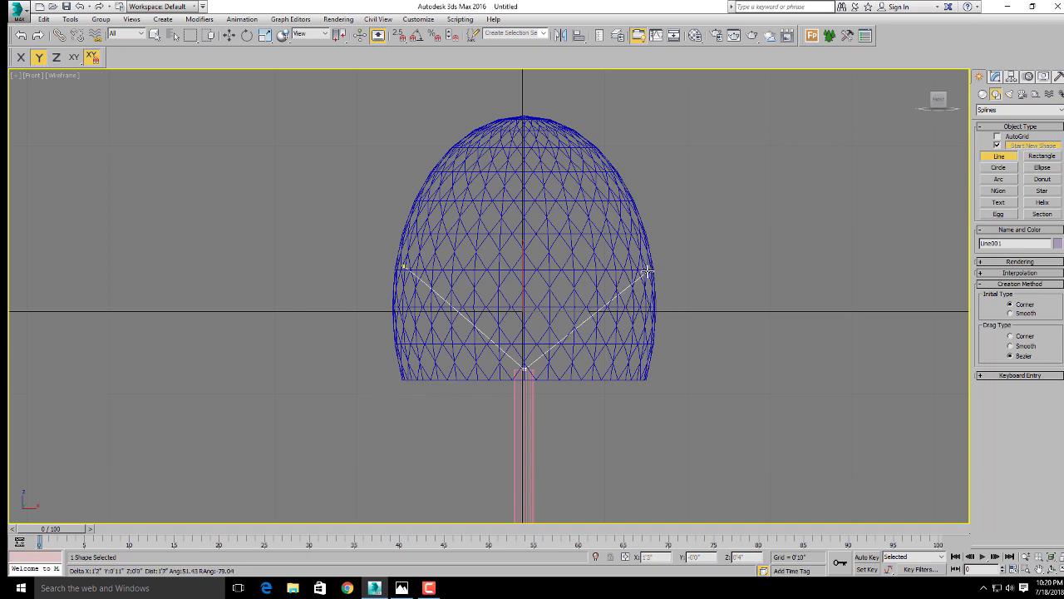
right_click(699, 309)
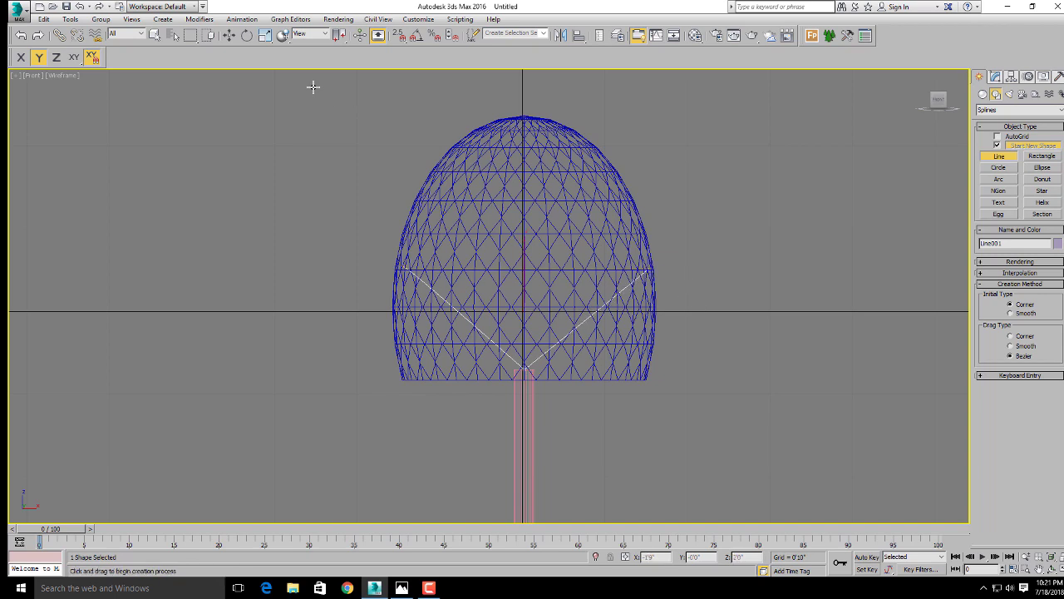
click(229, 36)
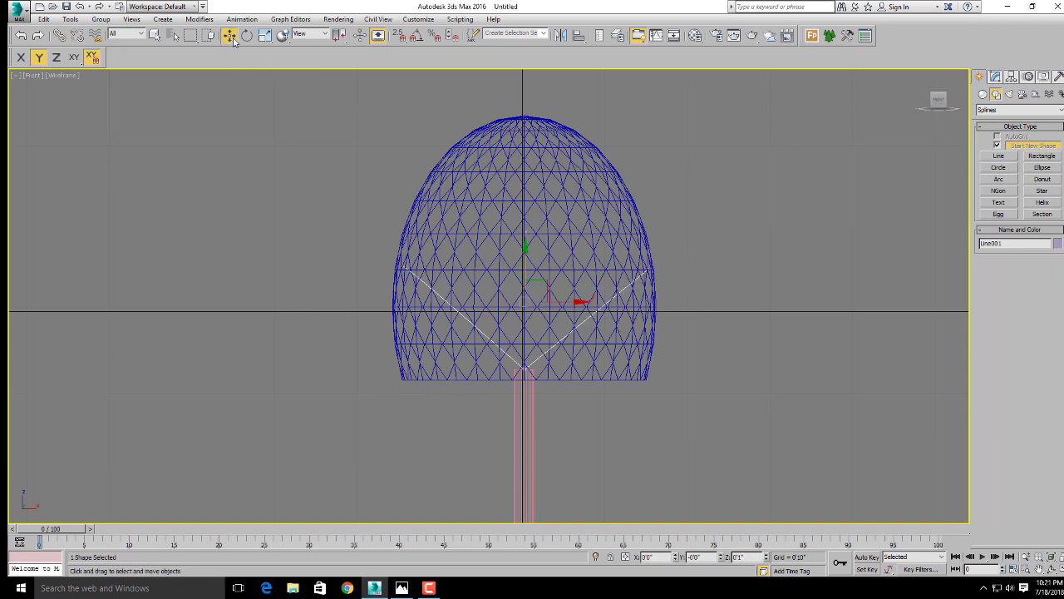
click(996, 76)
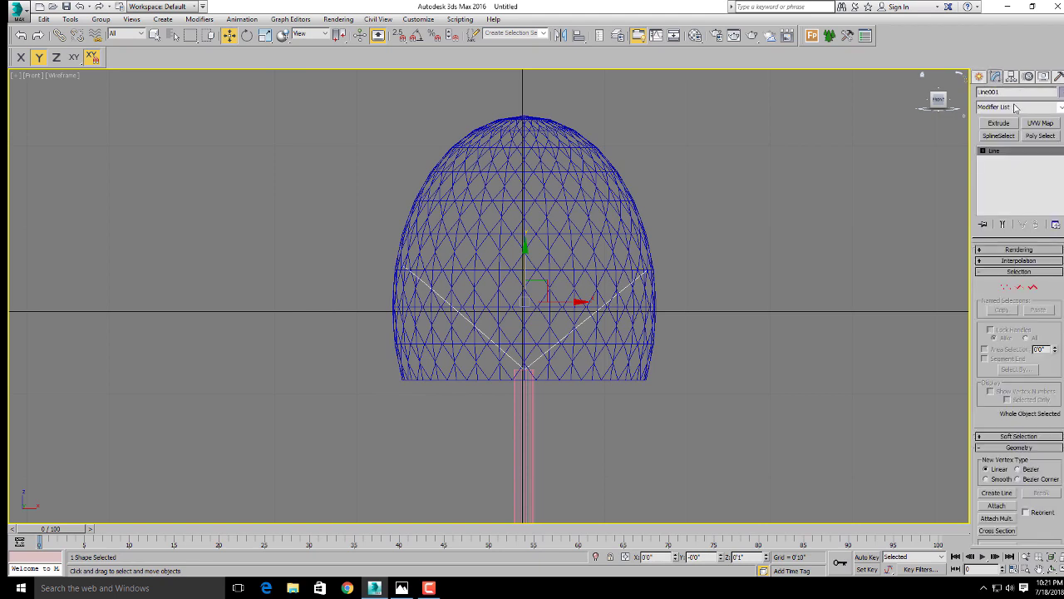
- Sweep the V line with a Cylinder built-in section and a slim radius to form a round strut
click(1016, 108)
scroll(1004, 336, down, 10)
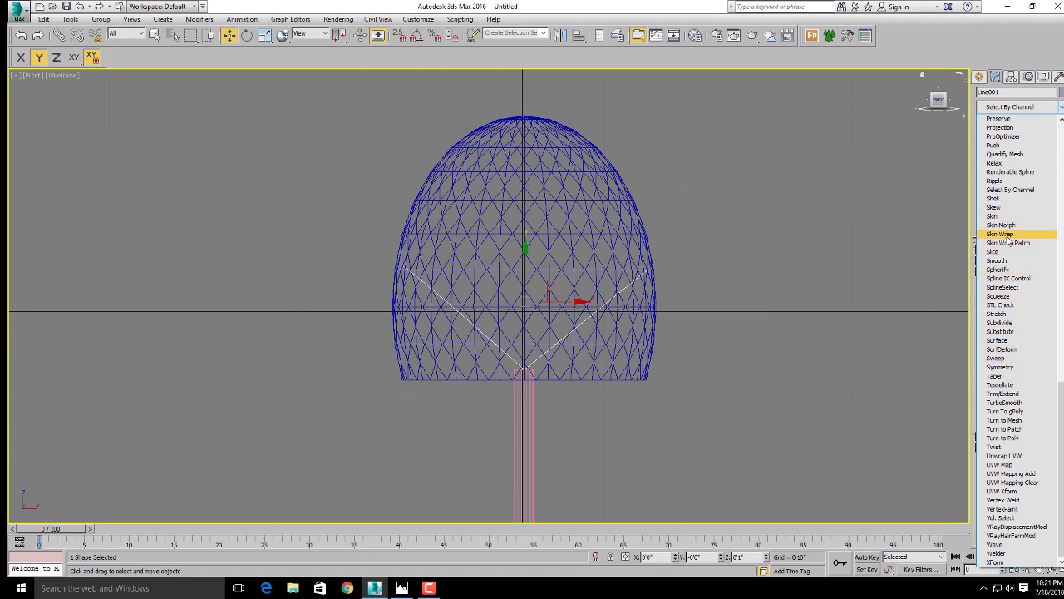
click(998, 358)
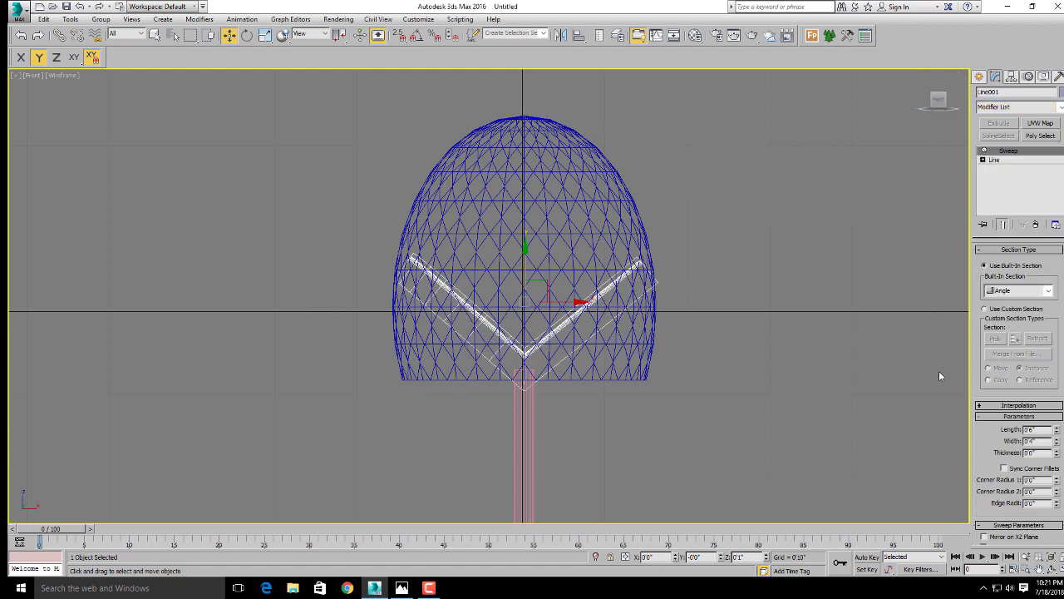
click(1032, 290)
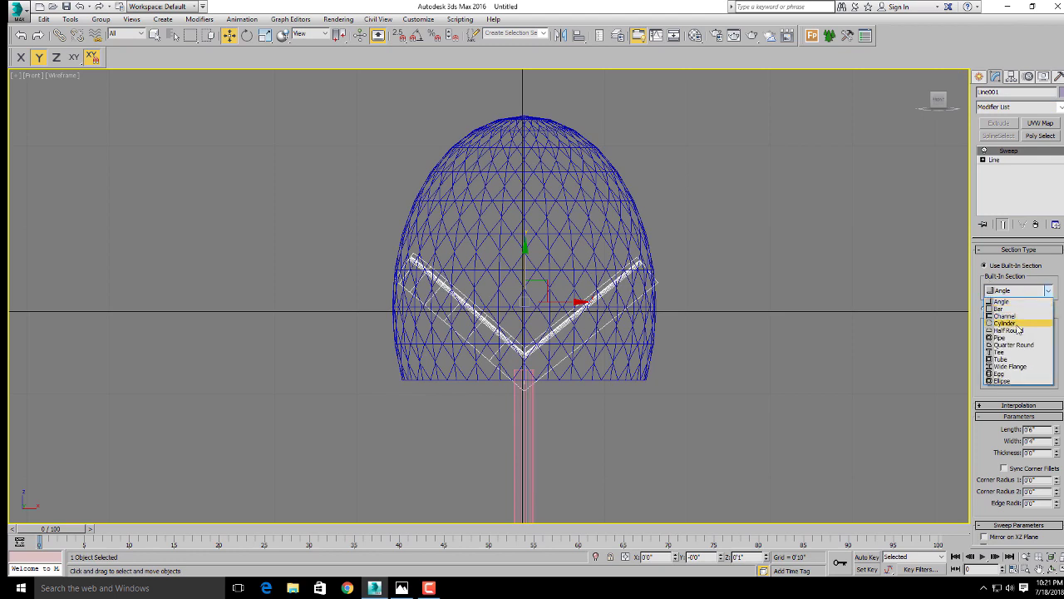
click(1007, 323)
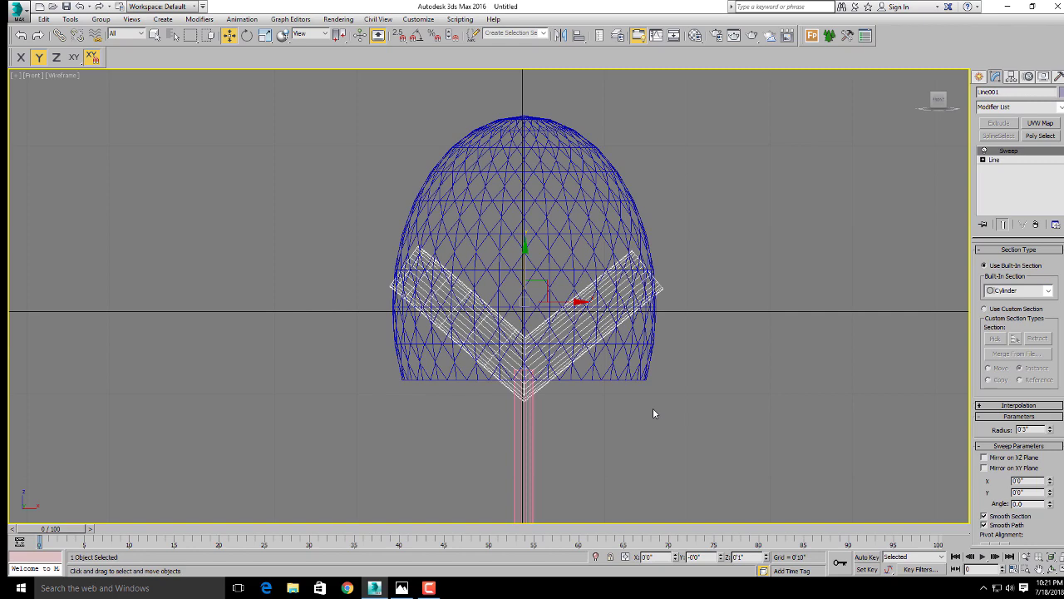
scroll(653, 413, down, 3)
scroll(629, 392, up, 5)
scroll(997, 308, down, 2)
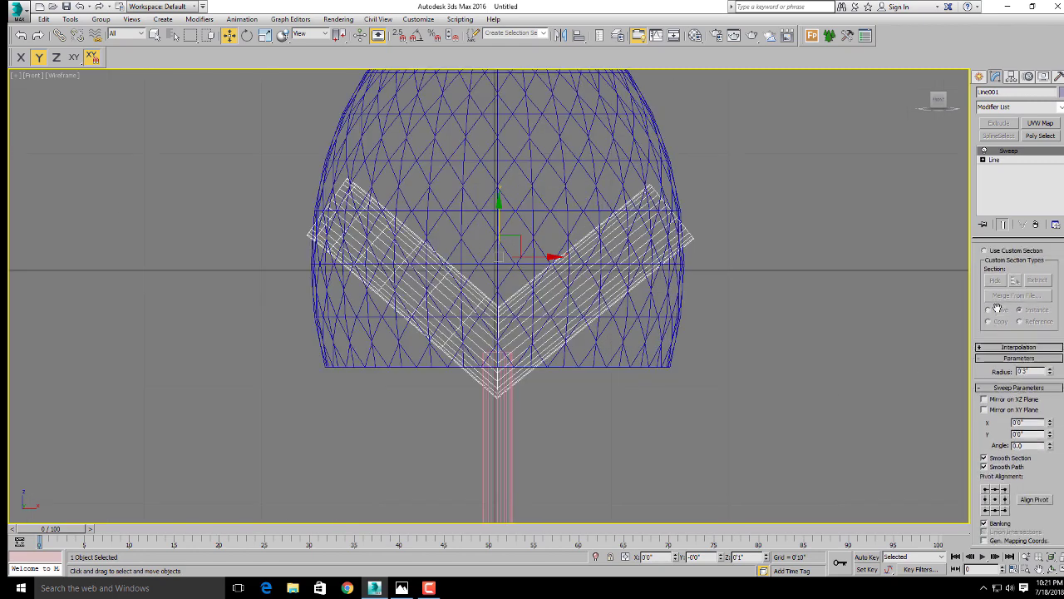
scroll(997, 309, down, 1)
drag(1051, 356, 1049, 400)
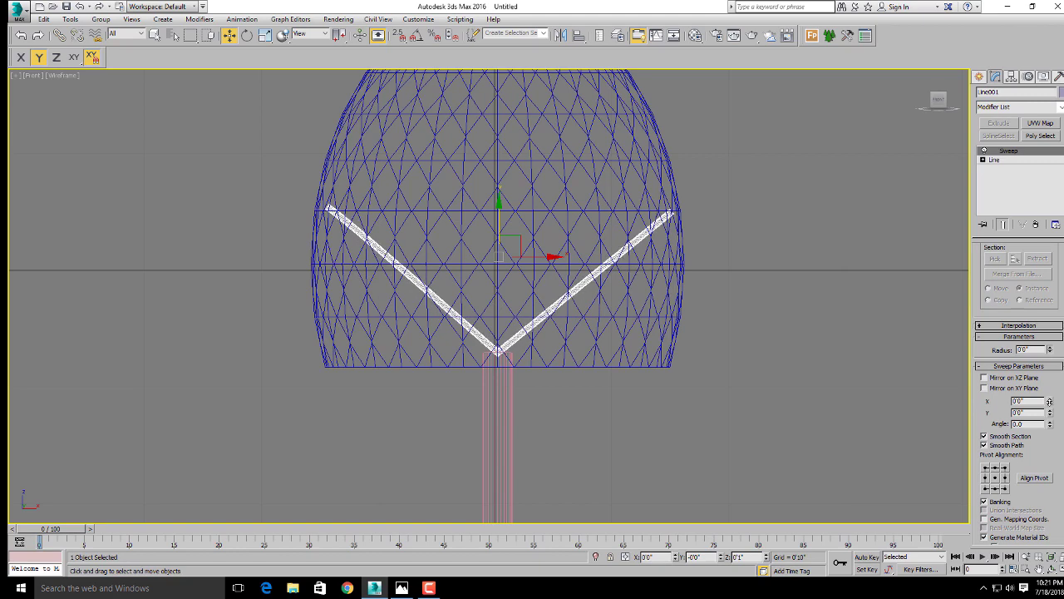
key(alt+w)
key(alt+w)
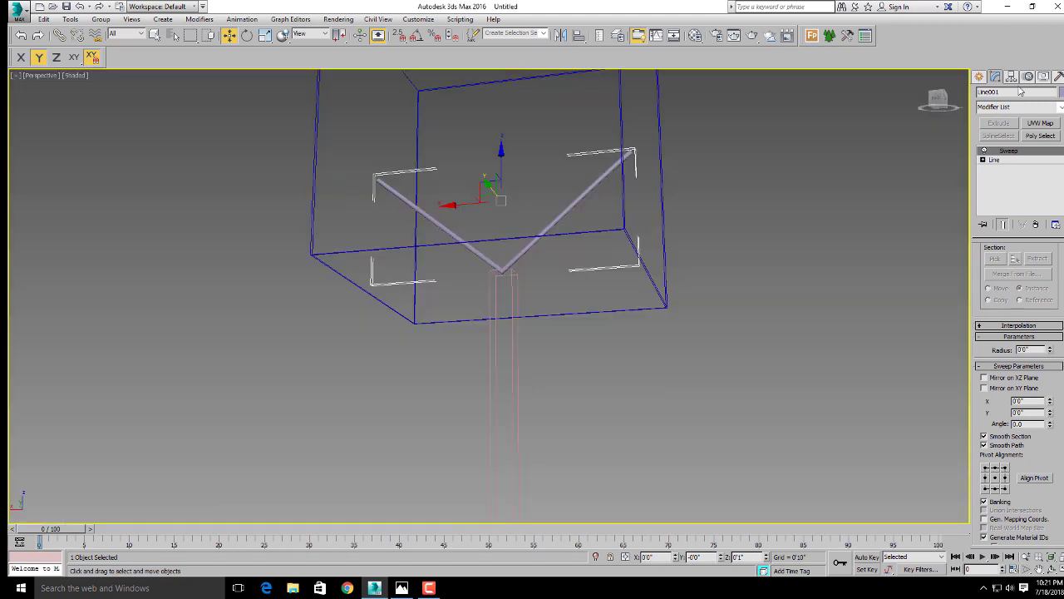
click(981, 77)
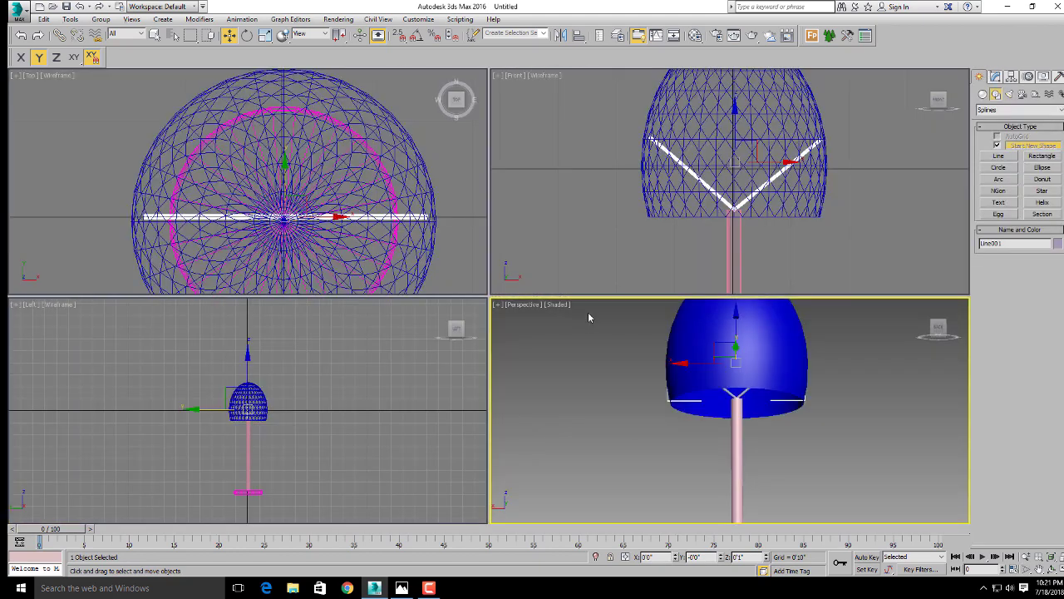
- Maximize the Top view and try a rotated copy of the strut, cancelling the wrong angle
key(alt+w)
right_click(268, 264)
key(alt+w)
scroll(351, 273, down, 3)
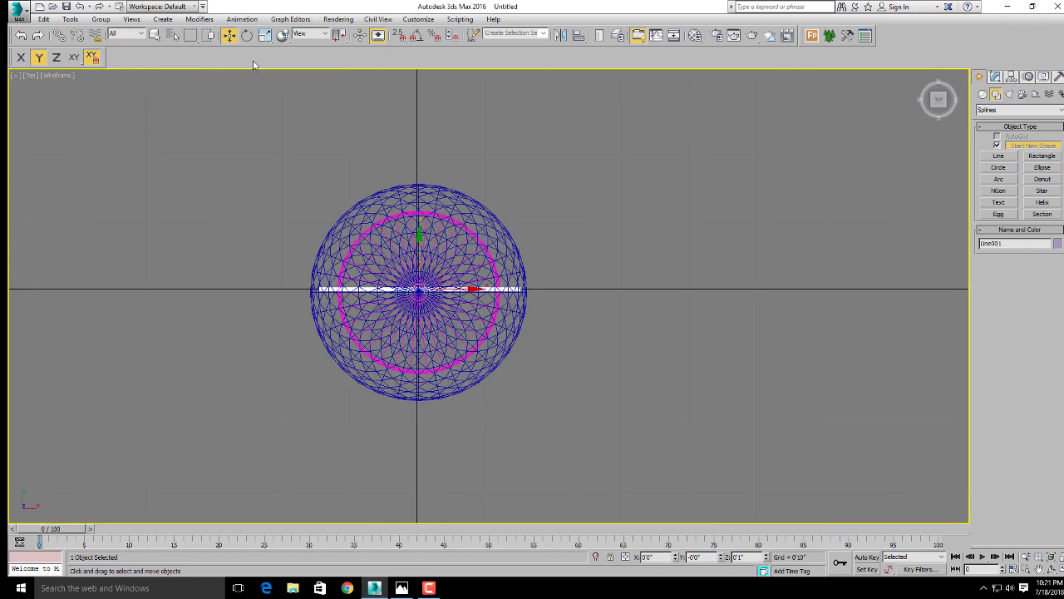
click(248, 36)
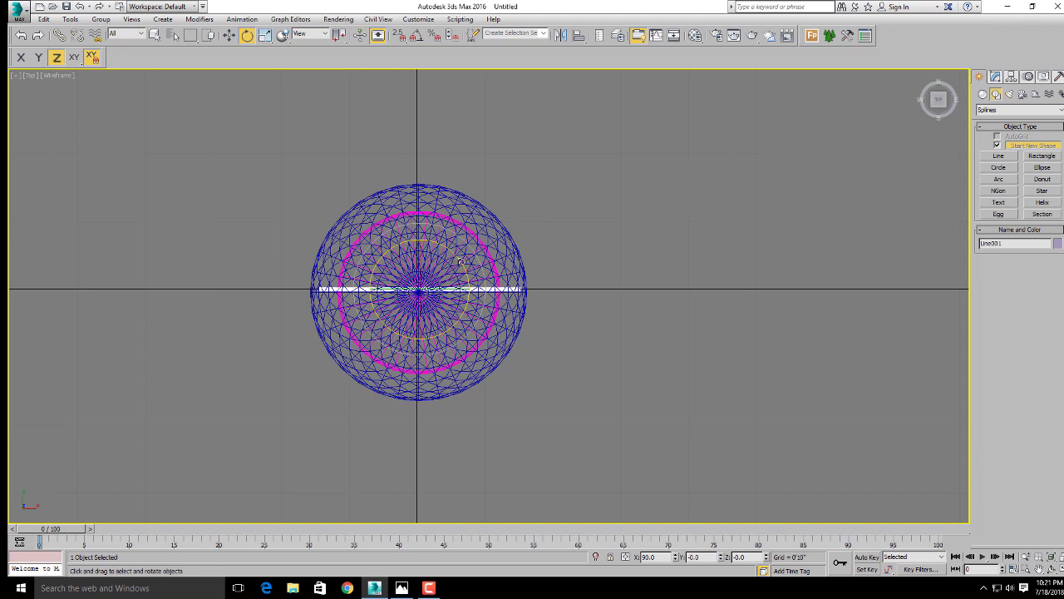
shift+drag(462, 270, 470, 316)
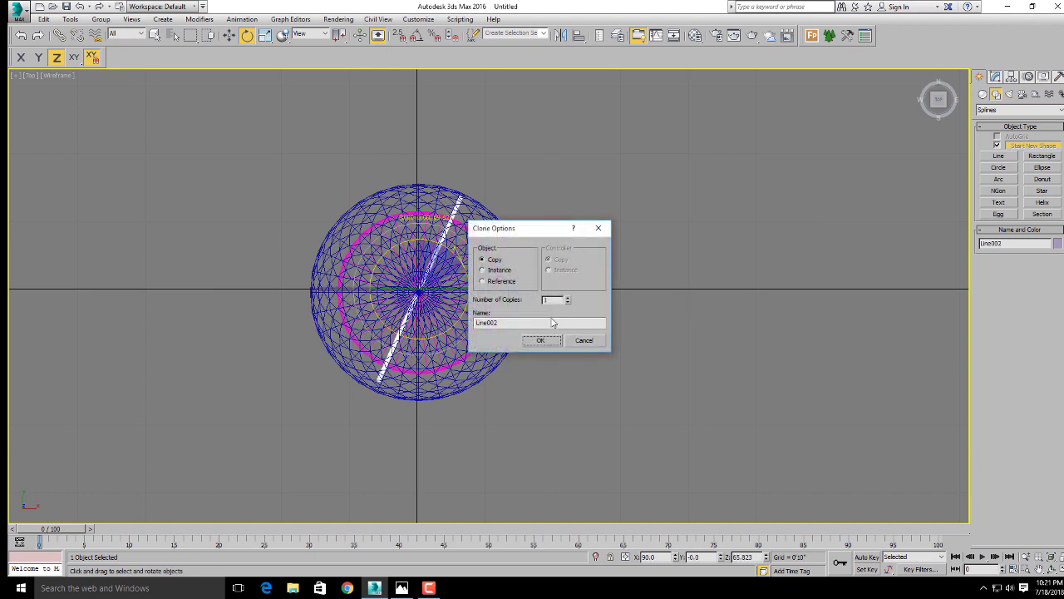
click(584, 341)
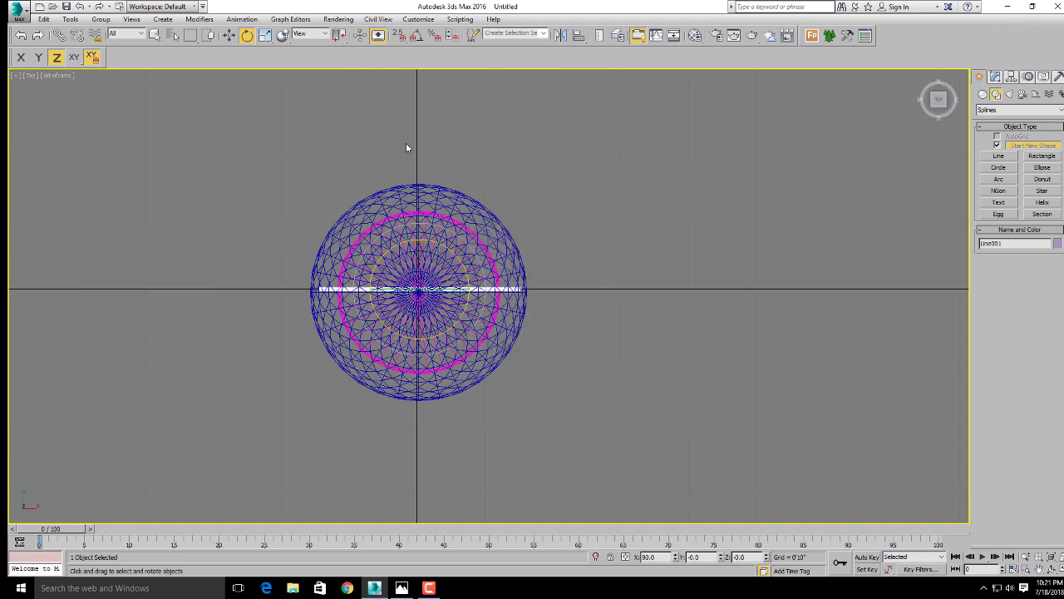
- With Angle Snap on, make Line002 as a 90° rotated copy and view the crossed struts in Perspective
click(417, 36)
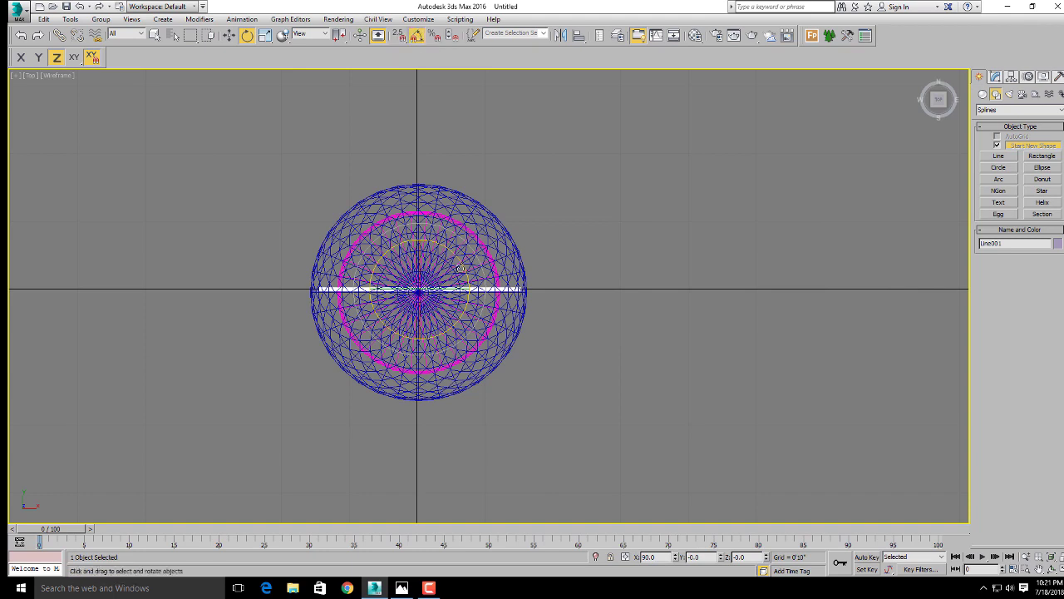
shift+drag(465, 269, 459, 216)
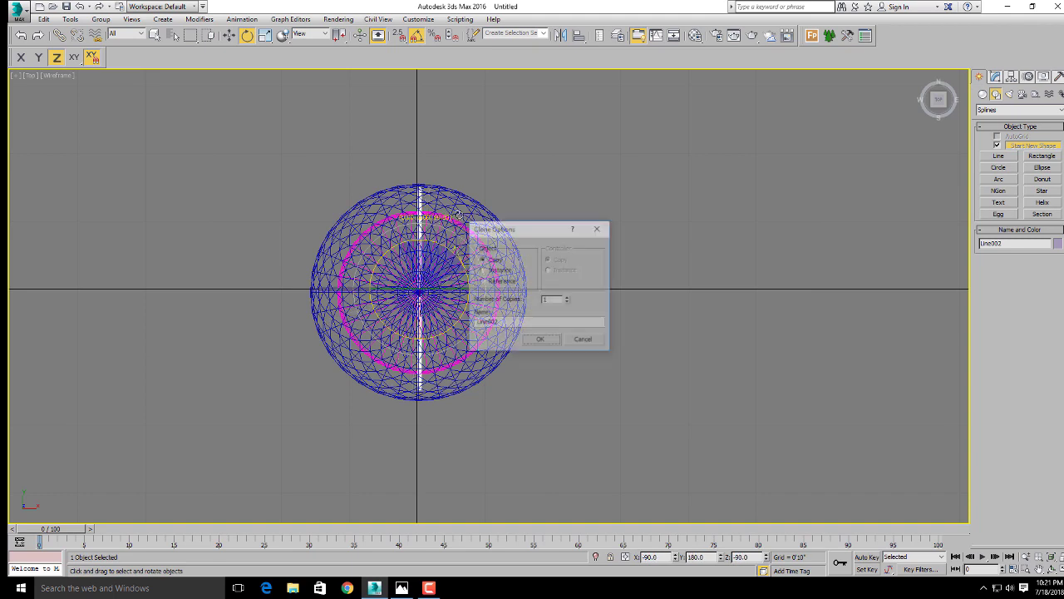
click(540, 338)
click(229, 35)
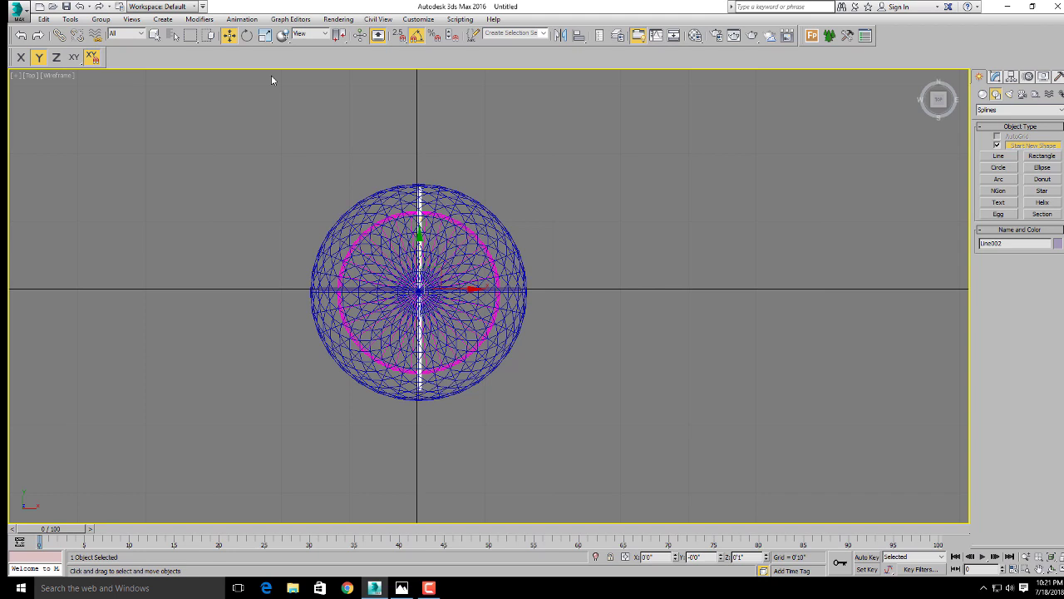
key(alt+w)
key(alt+w)
mouse_move(613, 388)
alt+middle_down()
mouse_move(594, 331)
mouse_move(567, 359)
mouse_move(582, 371)
mouse_move(575, 389)
mouse_move(518, 333)
alt+middle_up()
scroll(587, 375, down, 5)
scroll(593, 363, up, 2)
scroll(557, 374, up, 2)
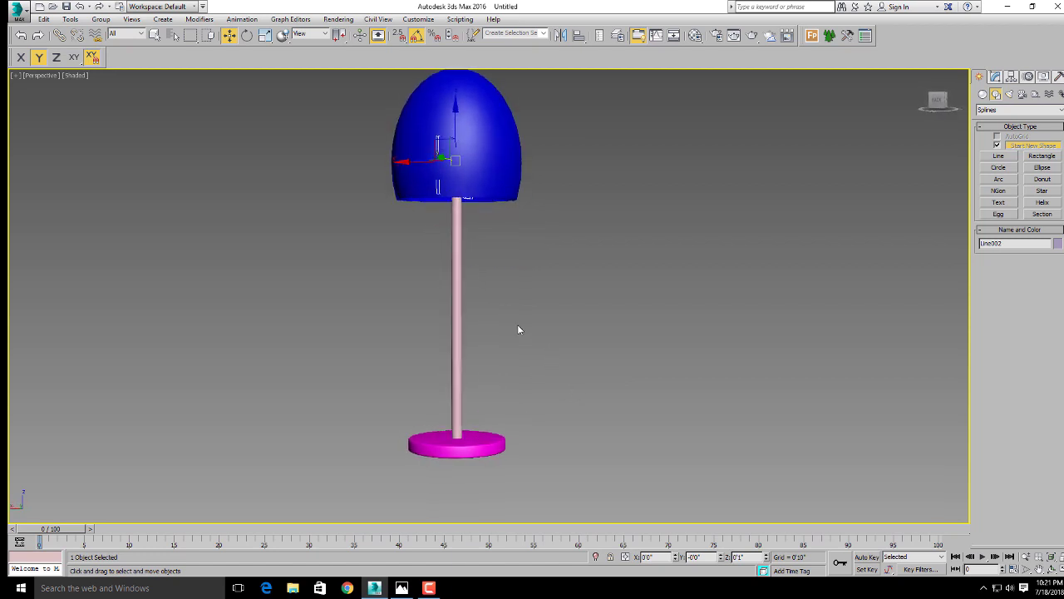
scroll(551, 379, down, 1)
alt+middle_drag(551, 378, 603, 365)
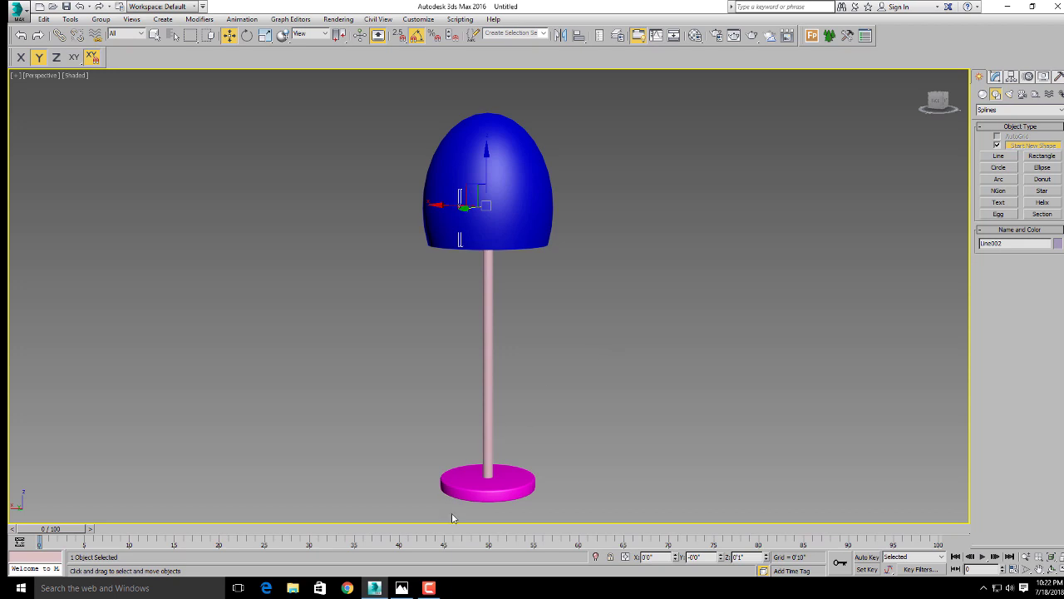
click(403, 588)
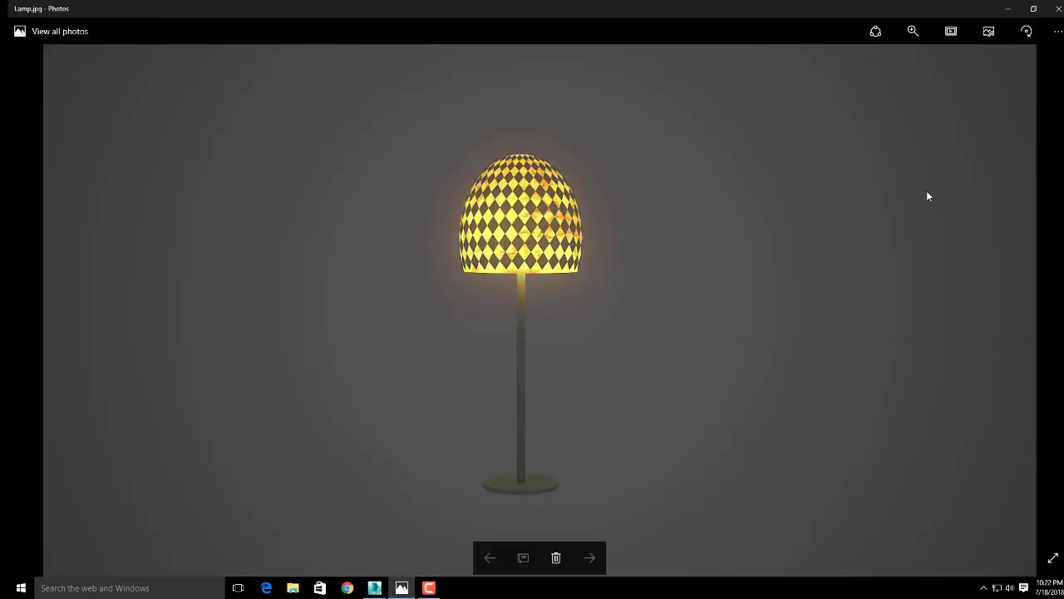
click(1004, 9)
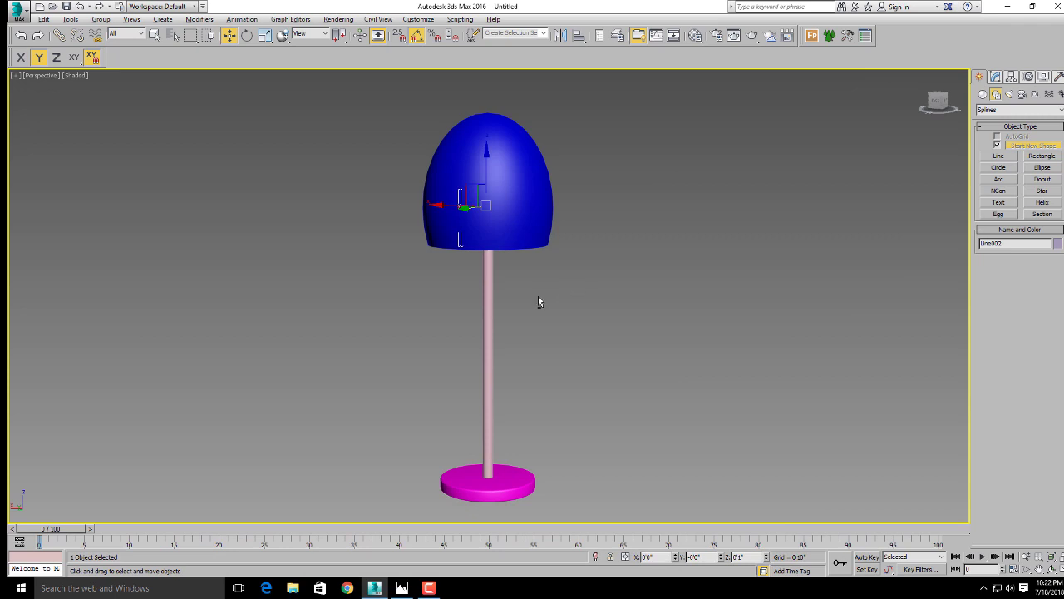
alt+middle_drag(538, 297, 481, 271)
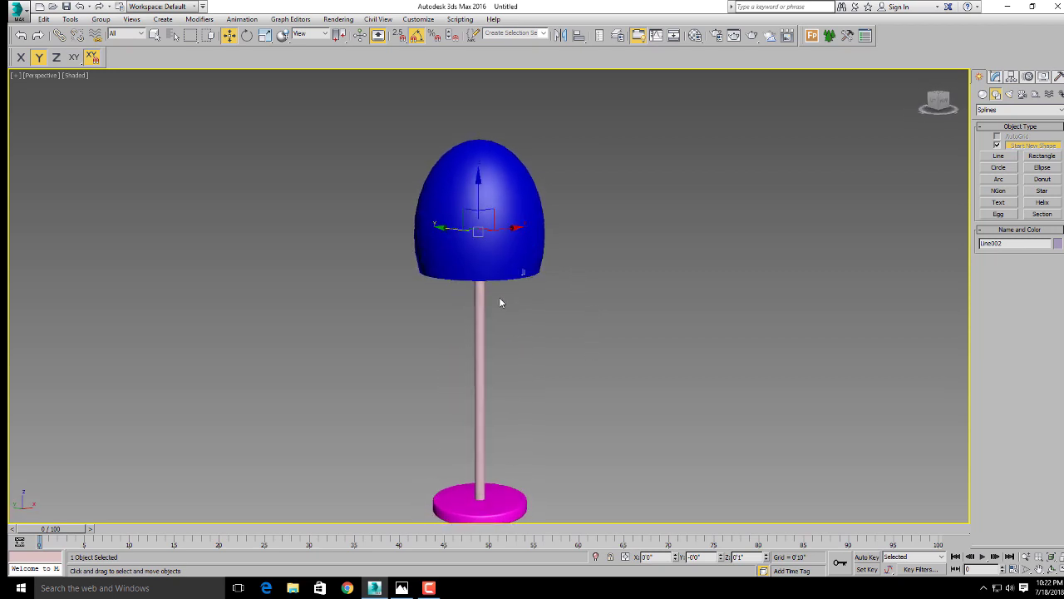
mouse_move(500, 302)
alt+middle_down()
mouse_move(517, 242)
mouse_move(519, 299)
alt+middle_up()
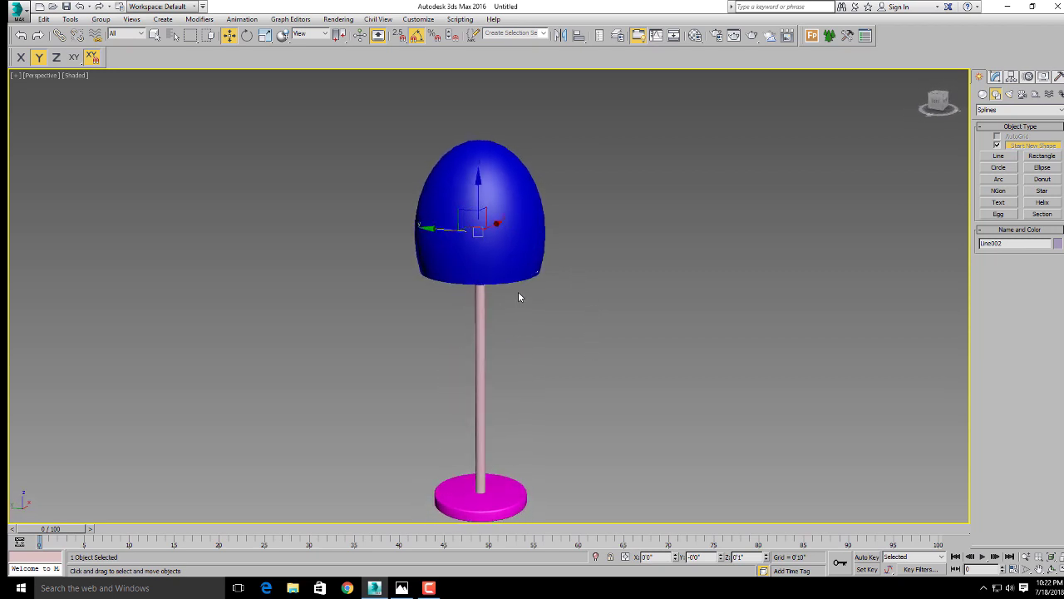